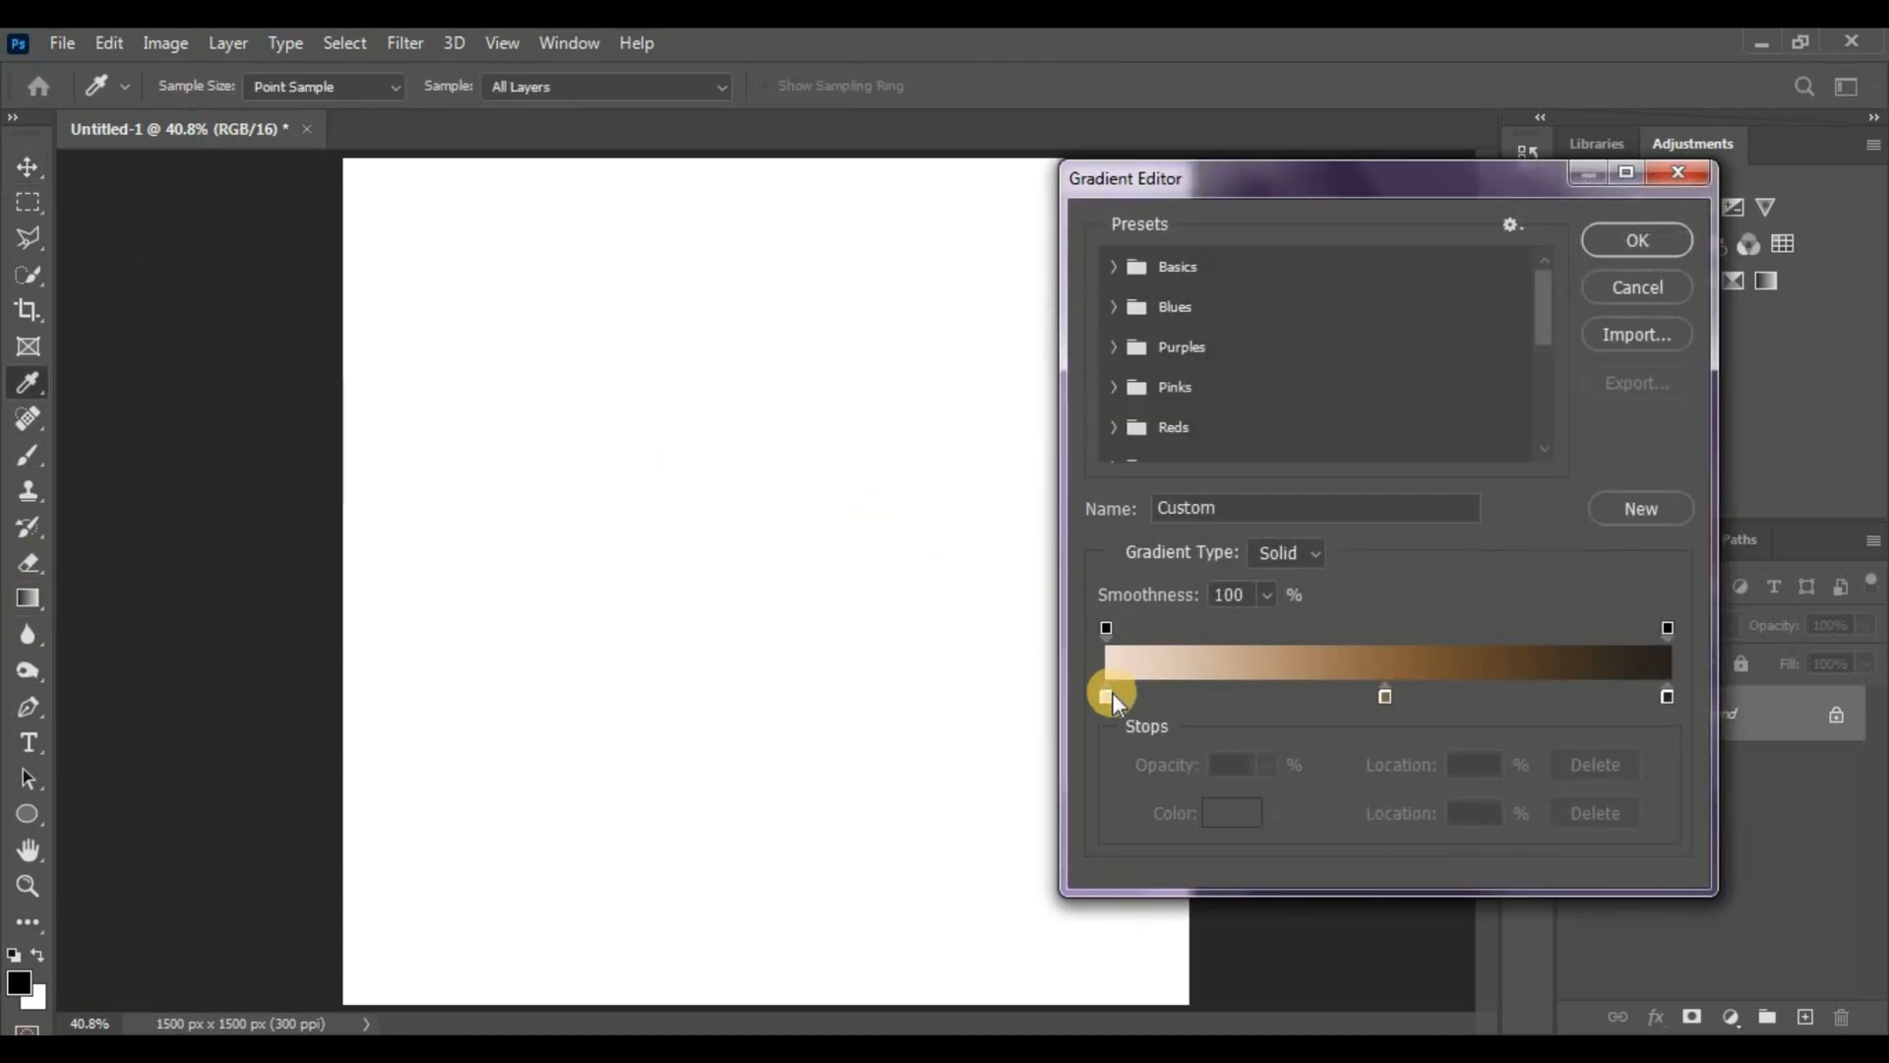
Build a gradient from f0dcce through 8b653e at 50% to 27231f and accept it
{"action": "double_click", "coordinate": [1108, 695]}
{"action": "left_click_drag", "start_coordinate": [1319, 819], "coordinate": [1206, 793]}
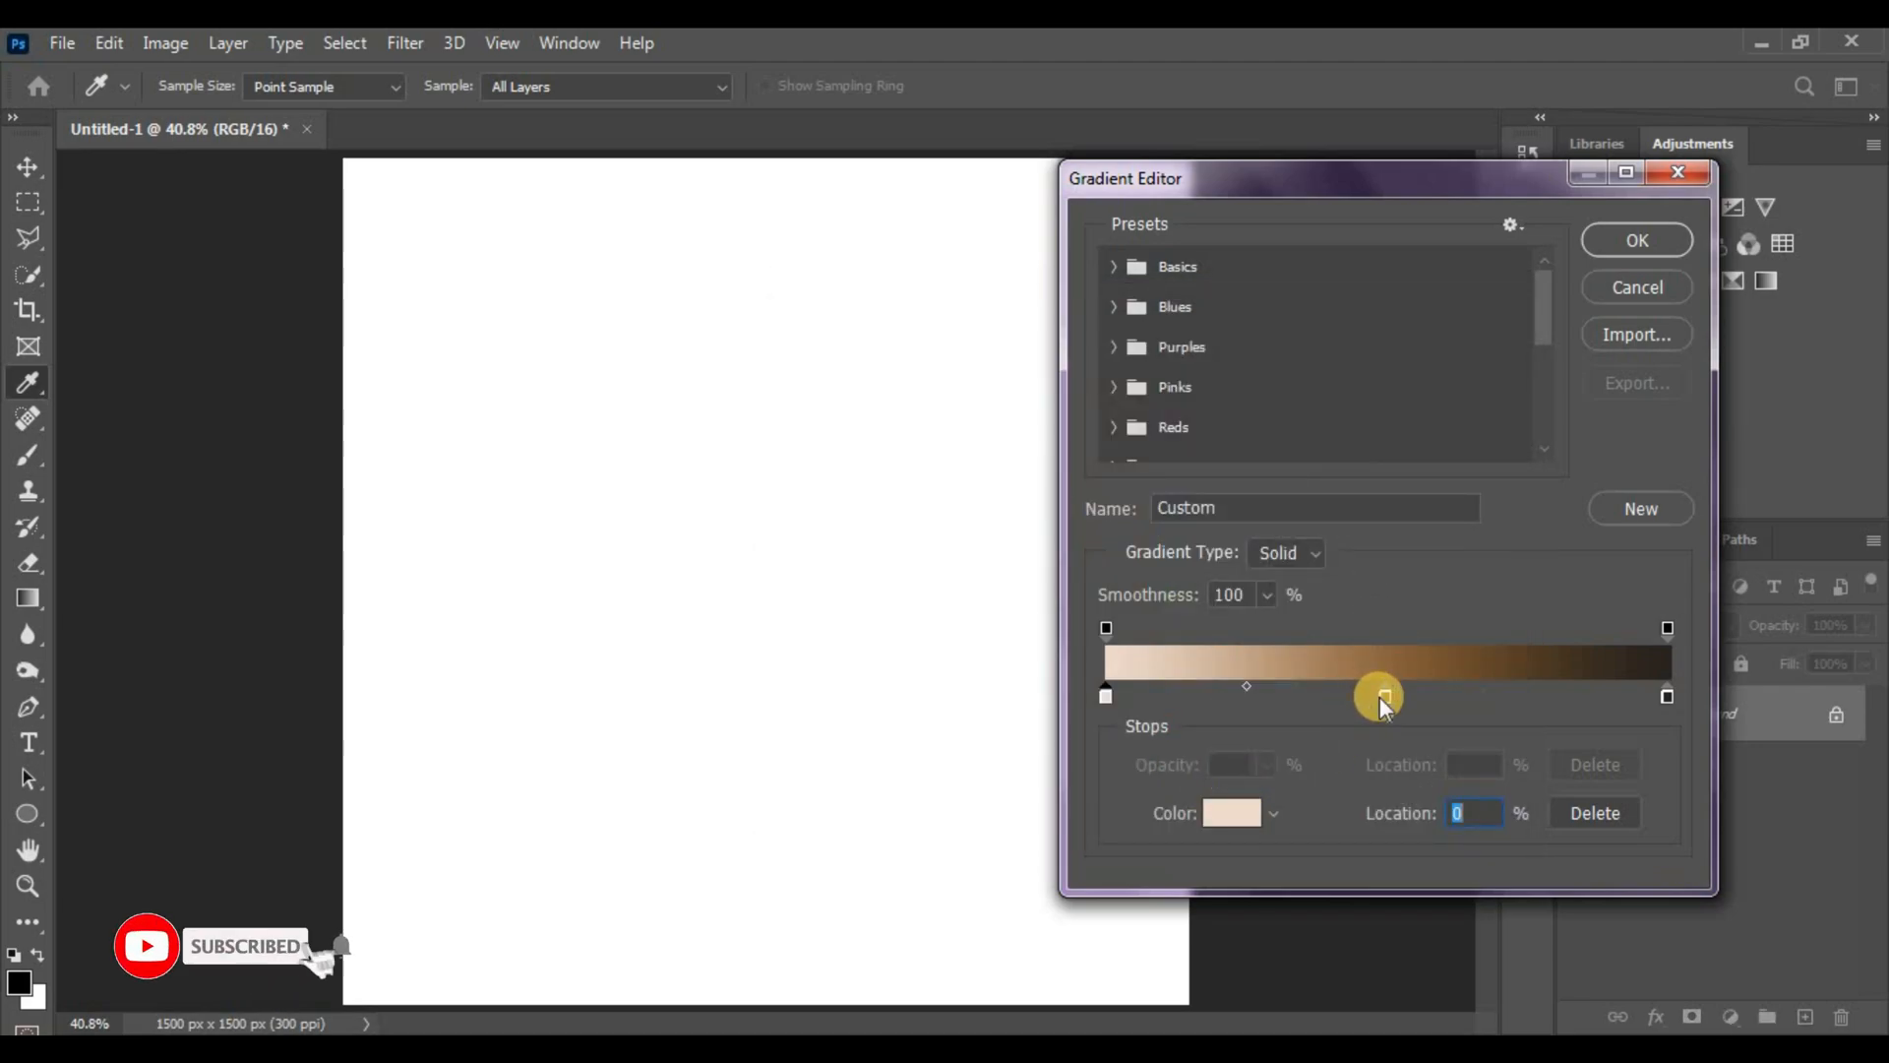
{"action": "left_click", "coordinate": [1380, 697]}
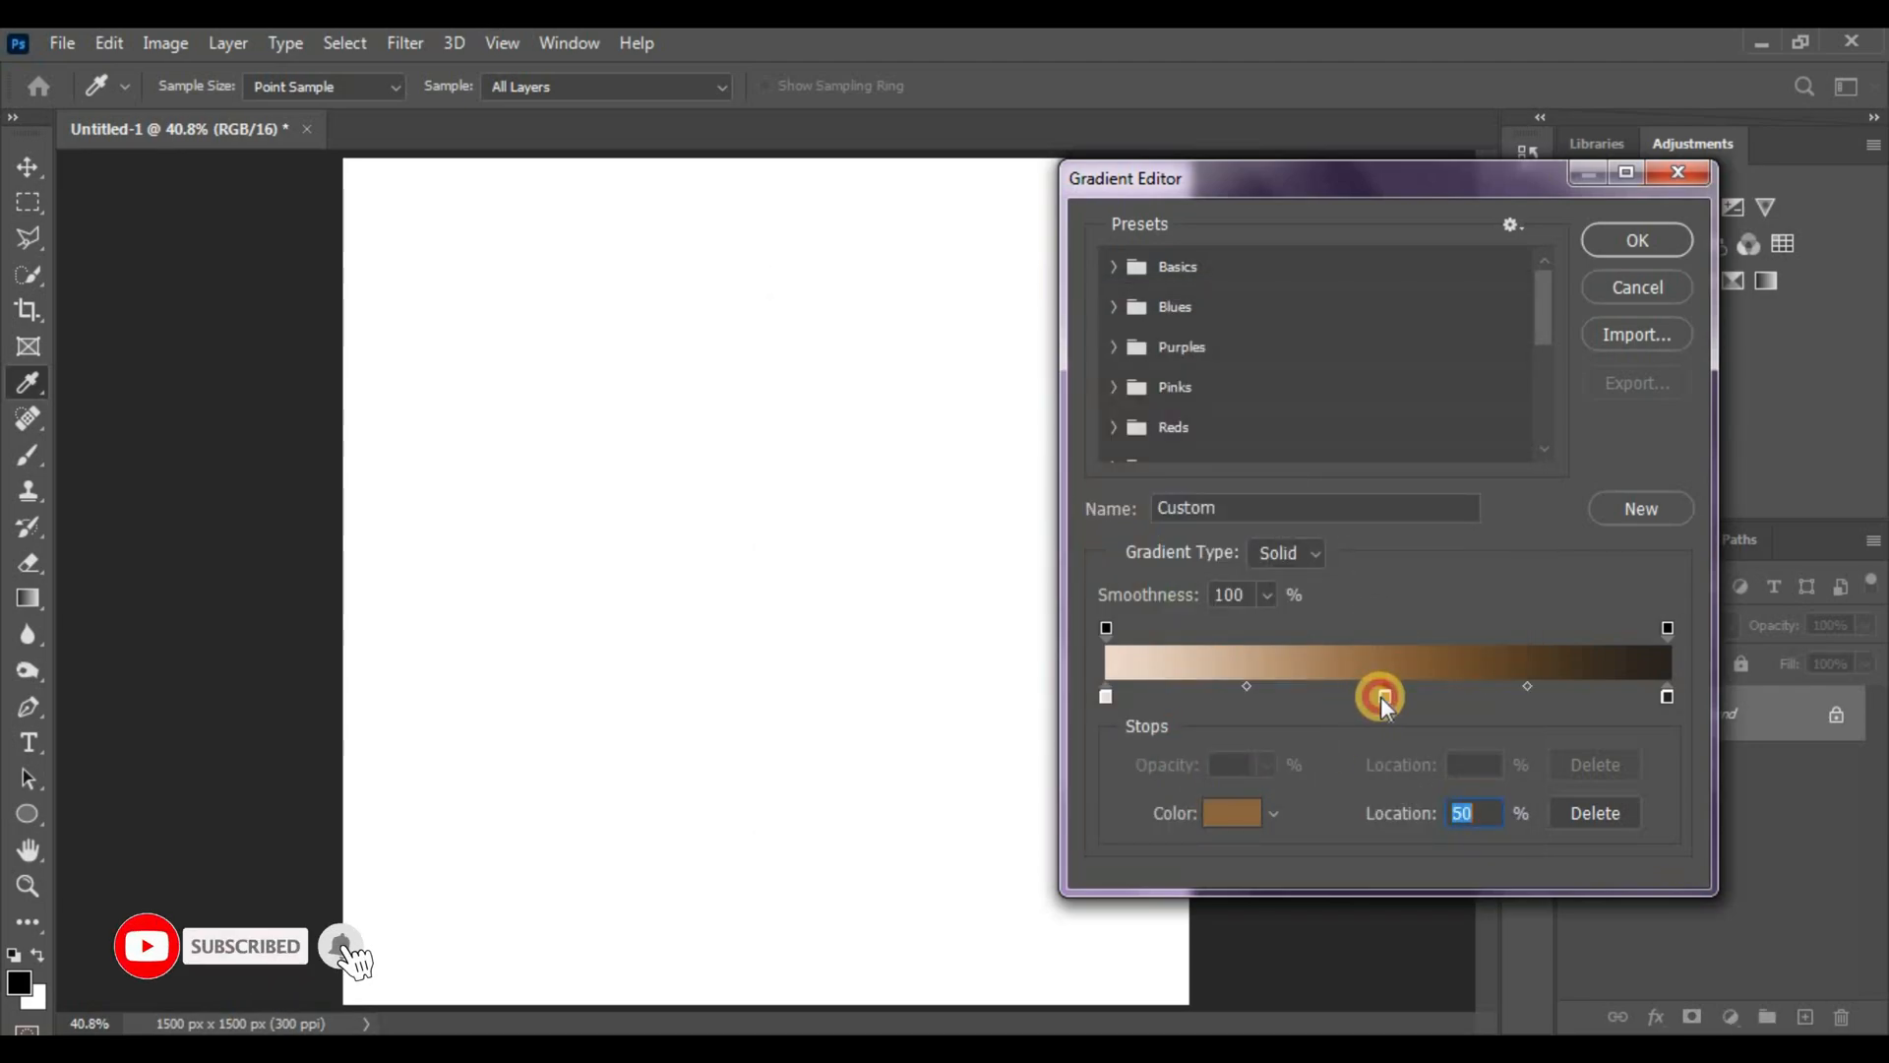
{"action": "double_click", "coordinate": [1380, 697]}
{"action": "left_click_drag", "start_coordinate": [1343, 805], "coordinate": [1231, 801]}
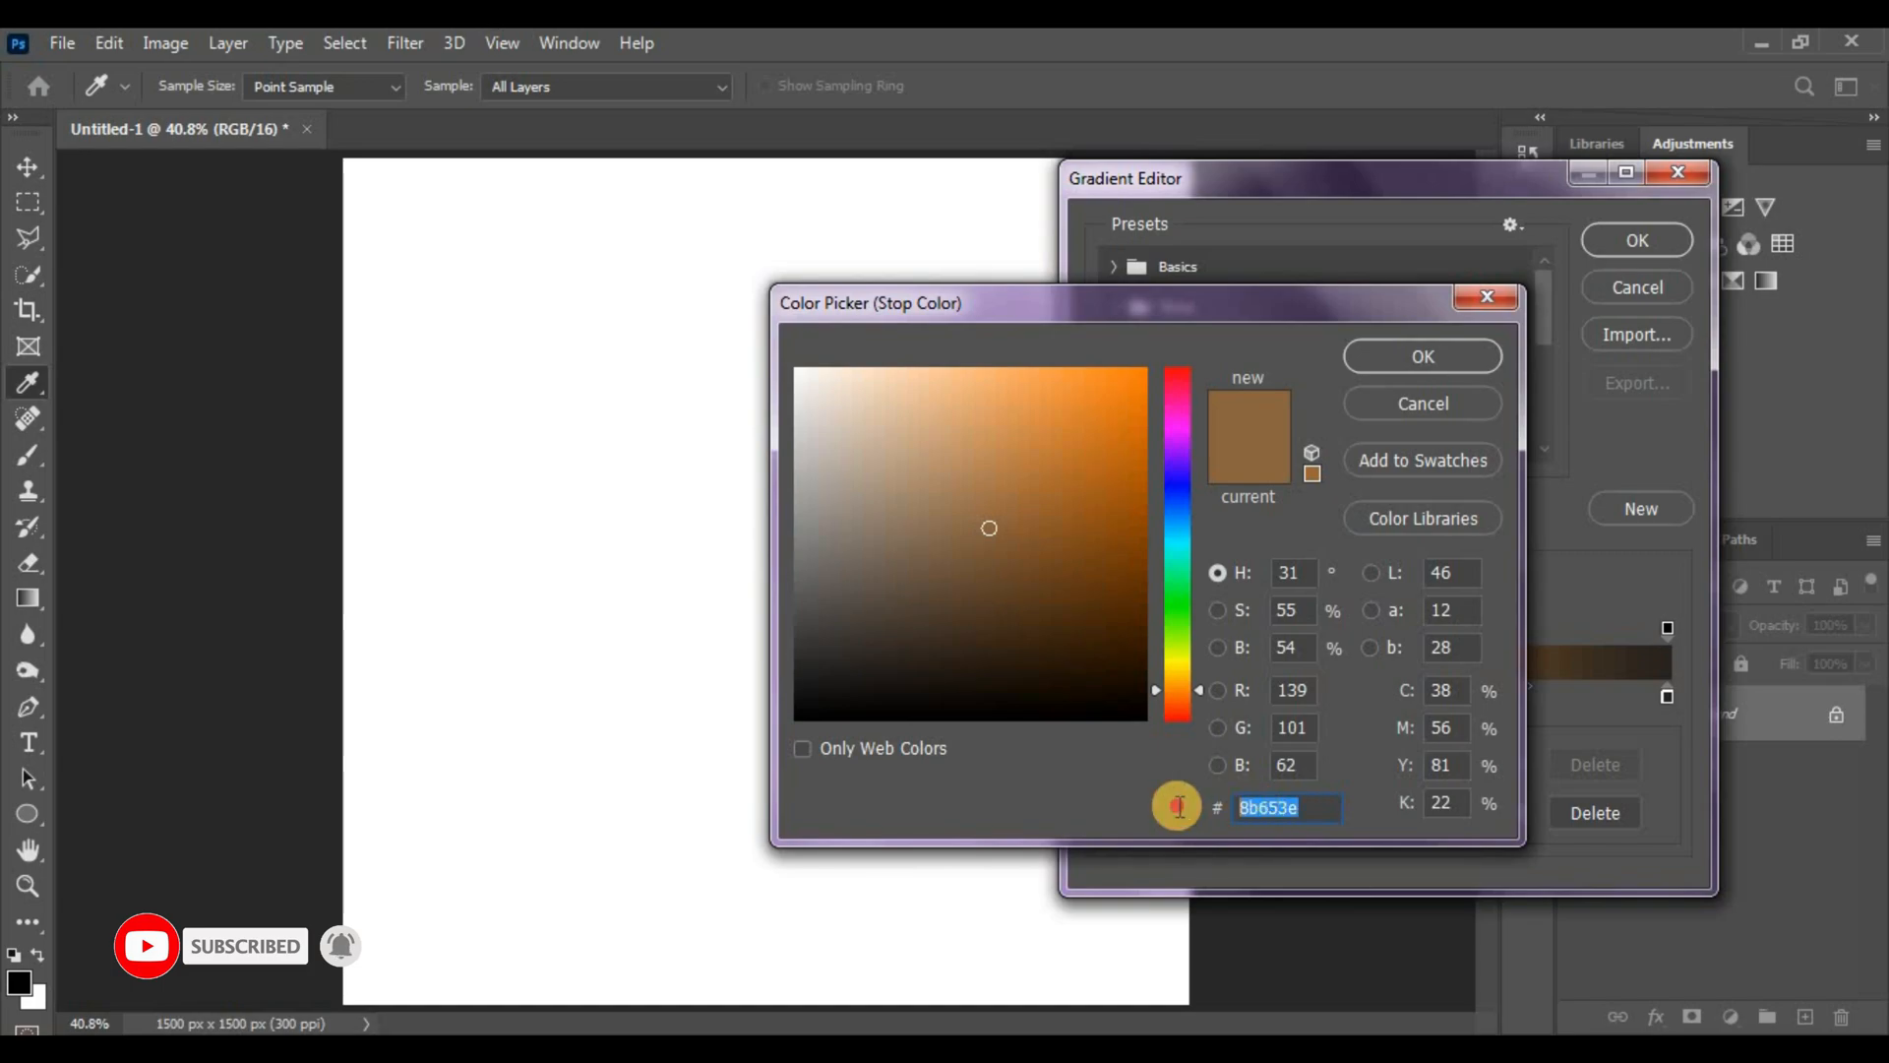
{"action": "left_click", "coordinate": [1462, 354]}
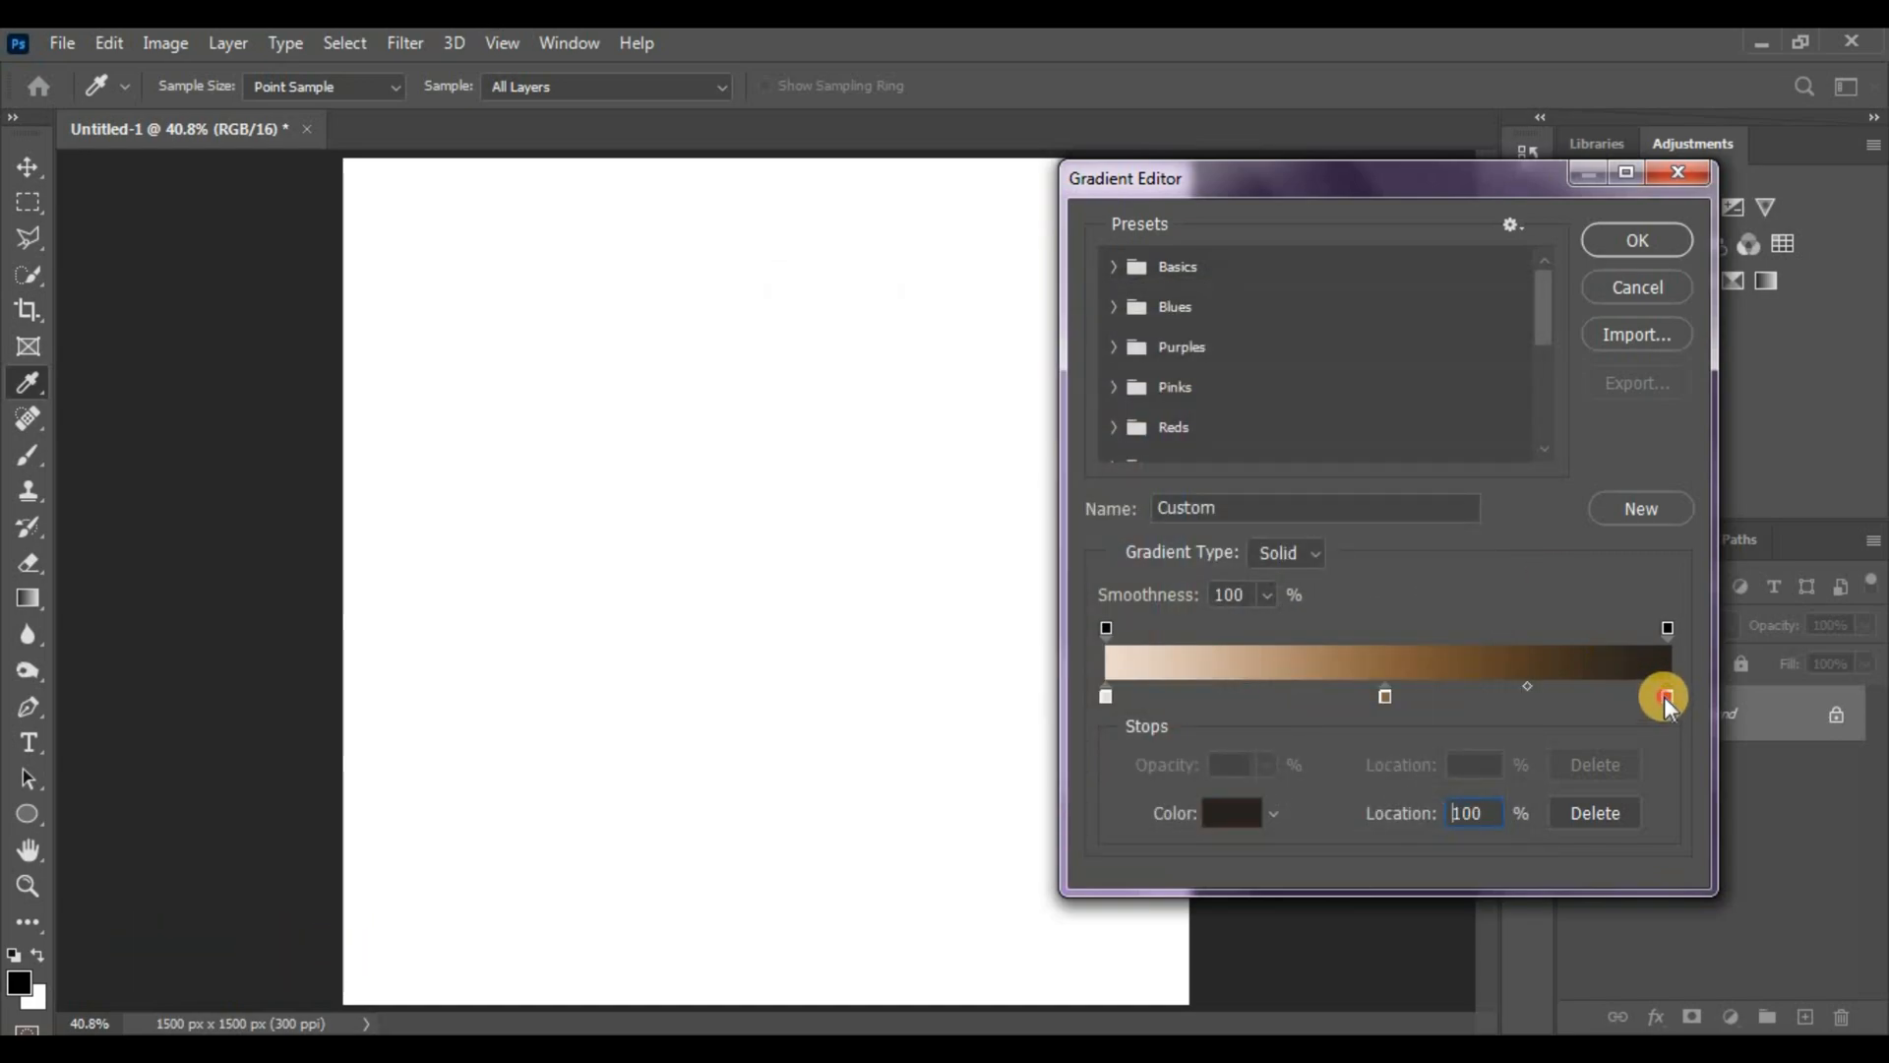
{"action": "double_click", "coordinate": [1663, 697]}
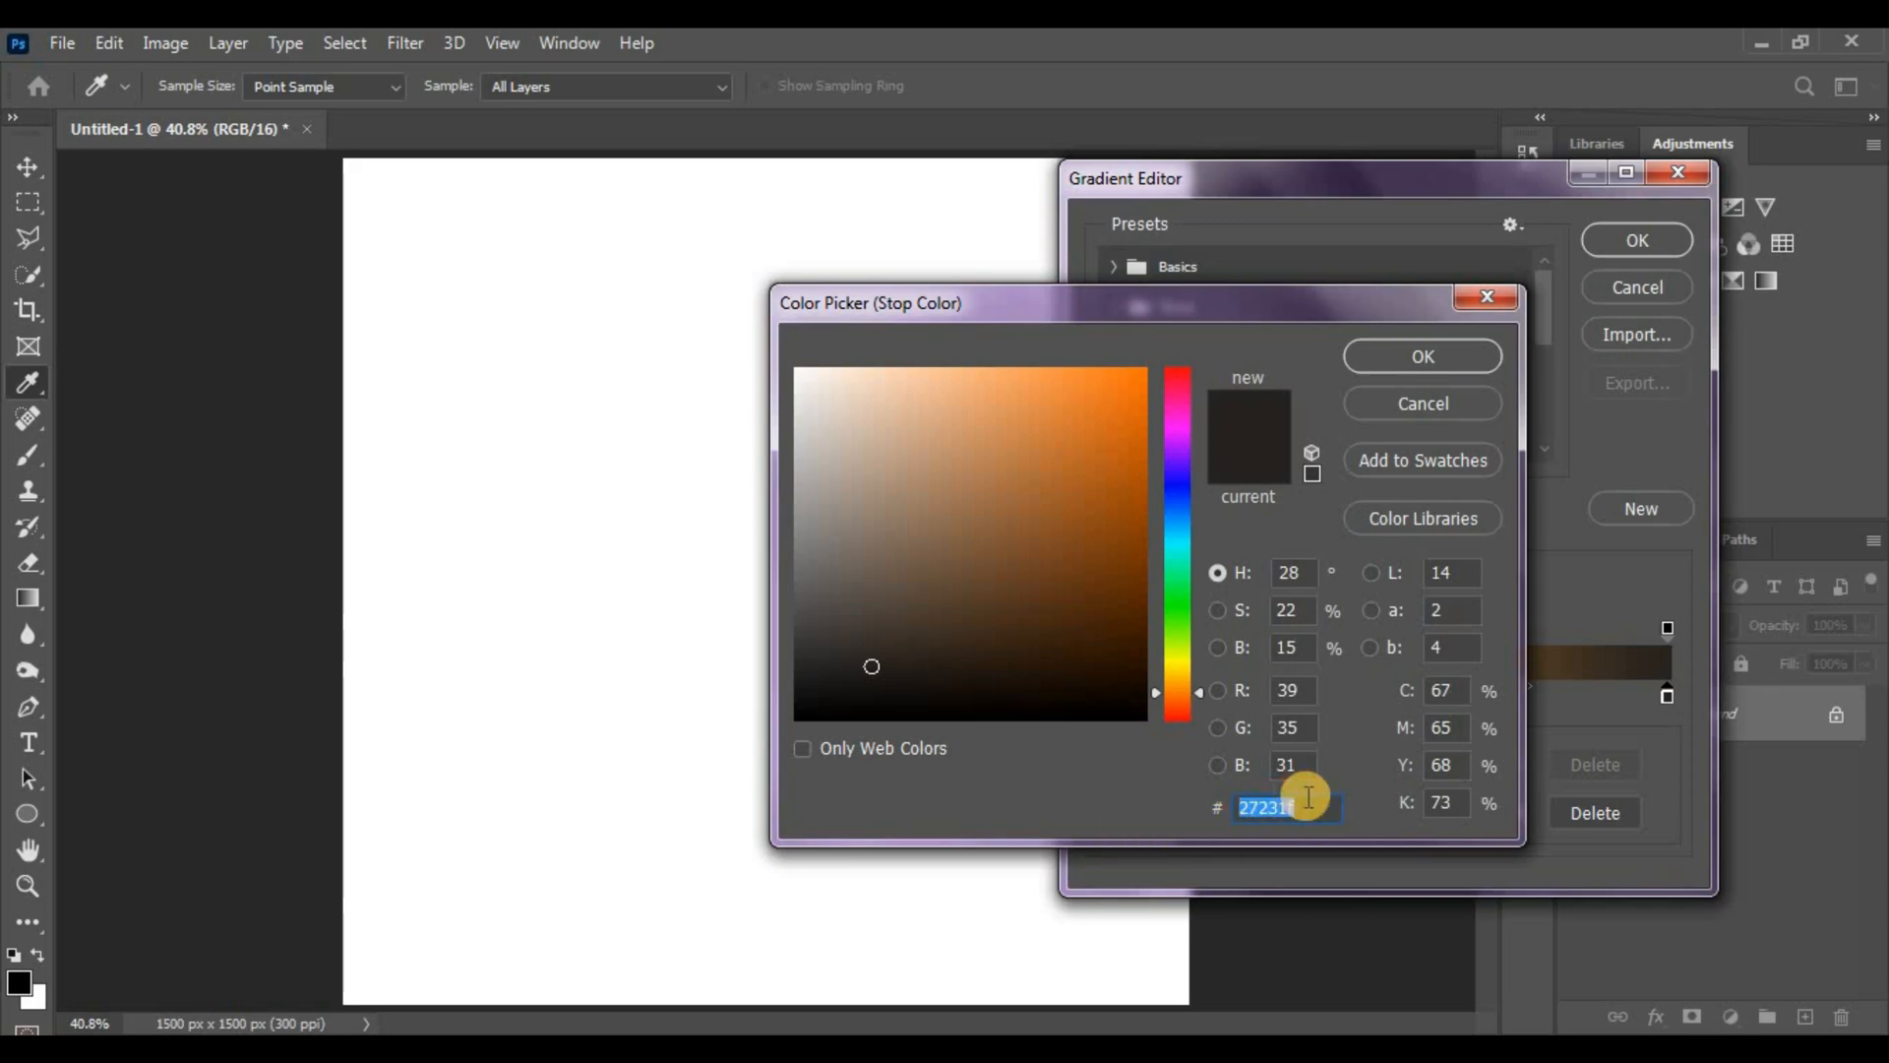
{"action": "key", "text": "Return"}
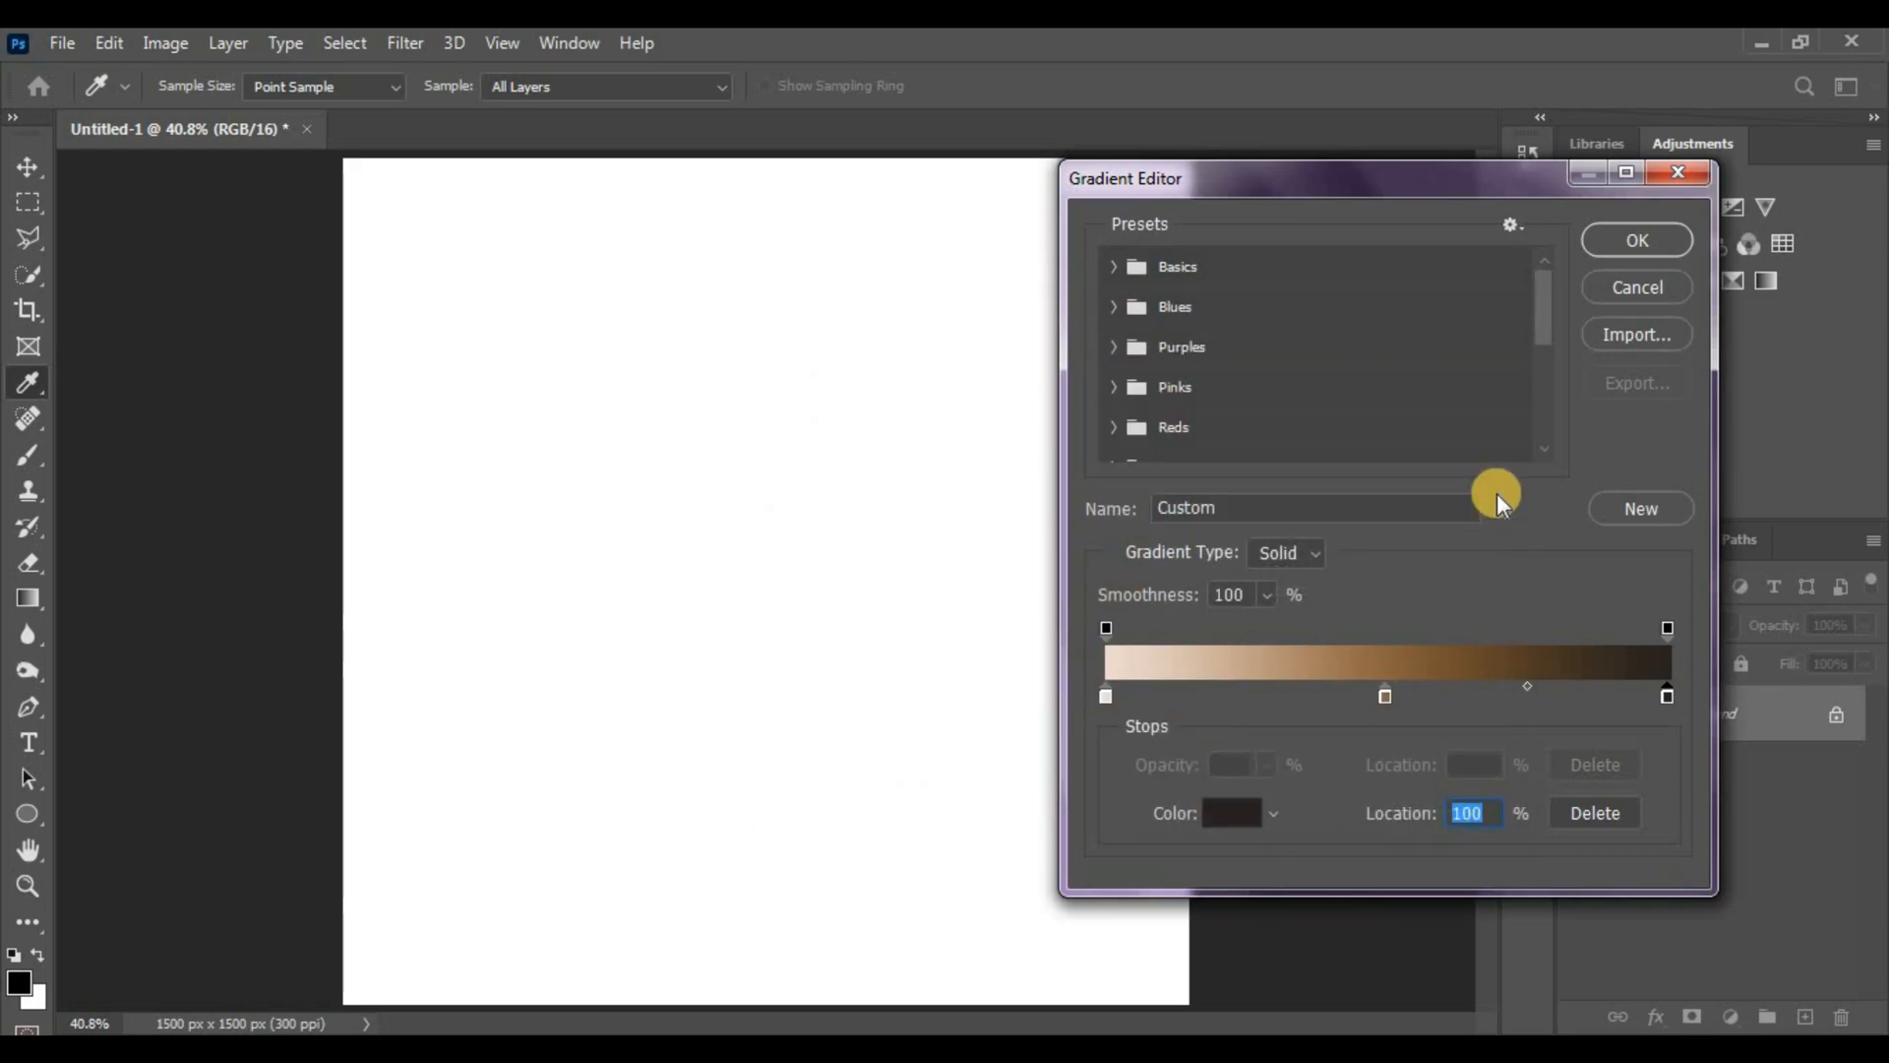
{"action": "key", "text": "Return"}
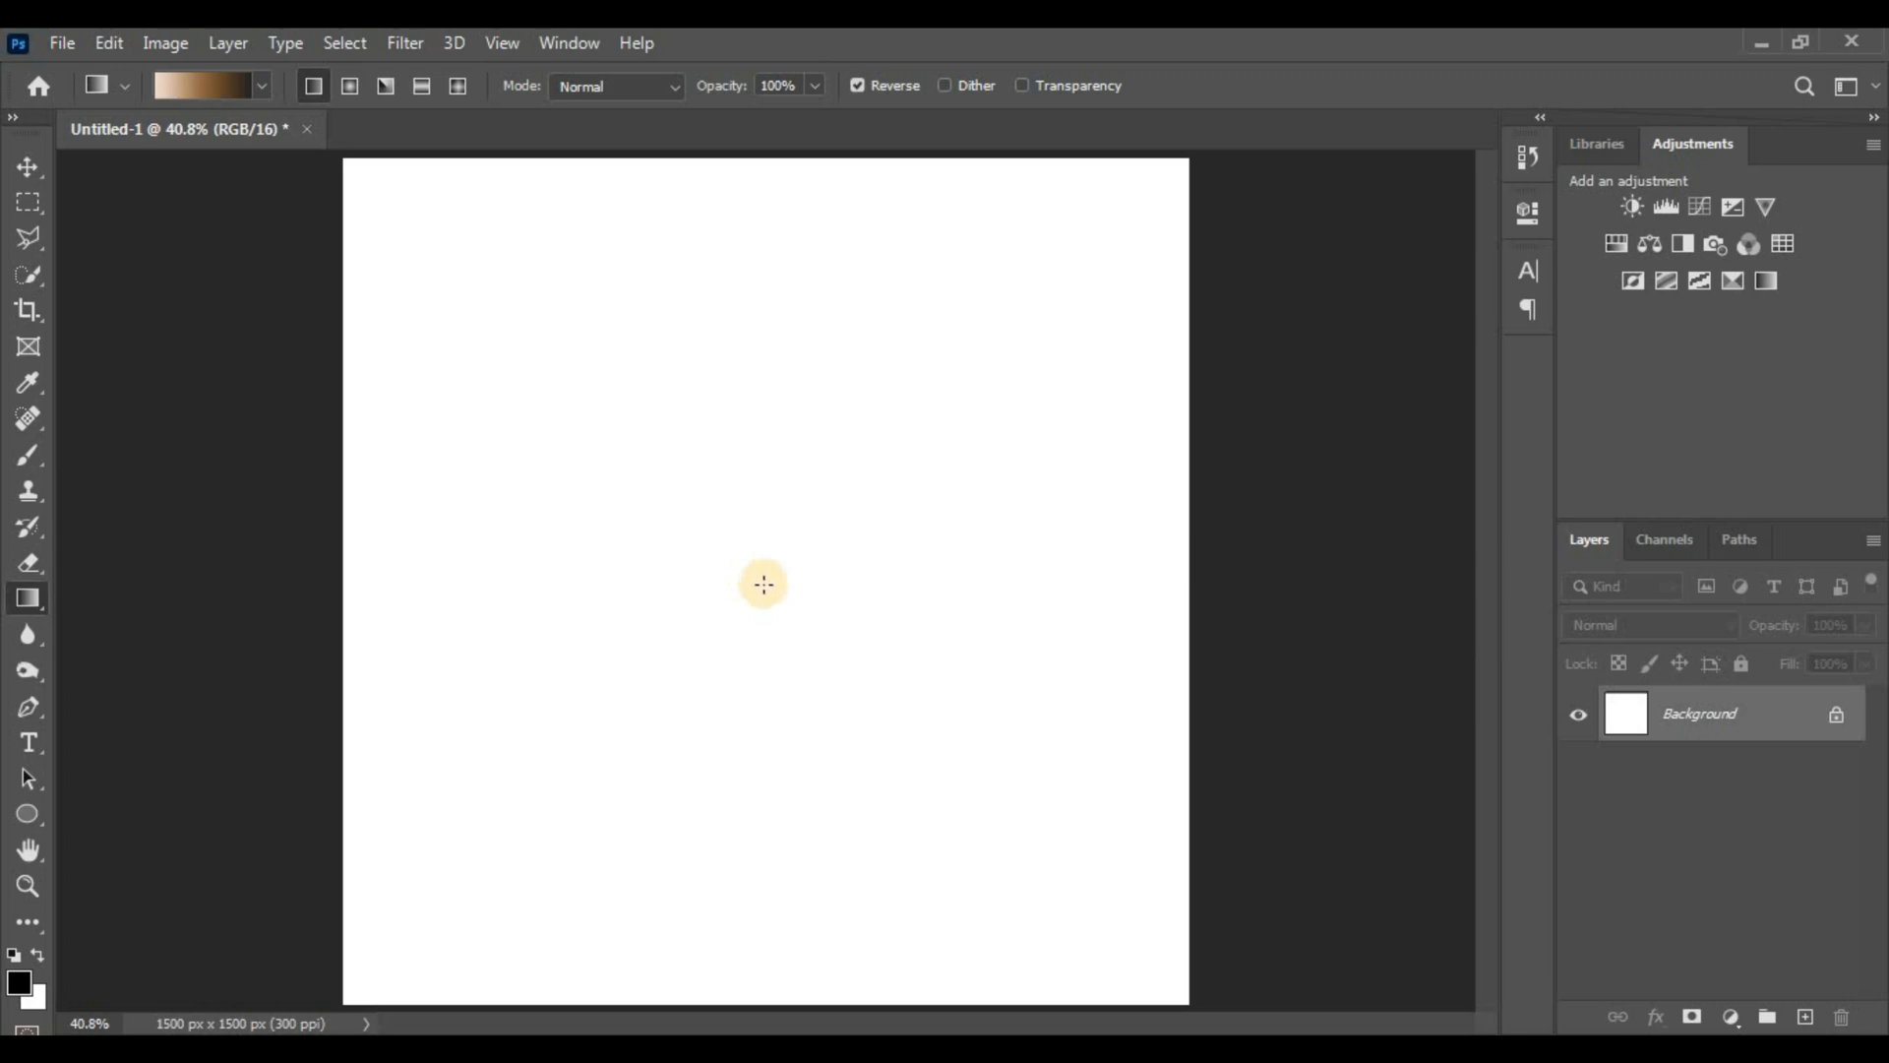
Fill the canvas with the brown gradient, dragged bottom to top with the light end at the top
{"action": "key", "text": "ctrl+minus"}
{"action": "left_click_drag", "start_coordinate": [772, 925], "coordinate": [801, 236]}
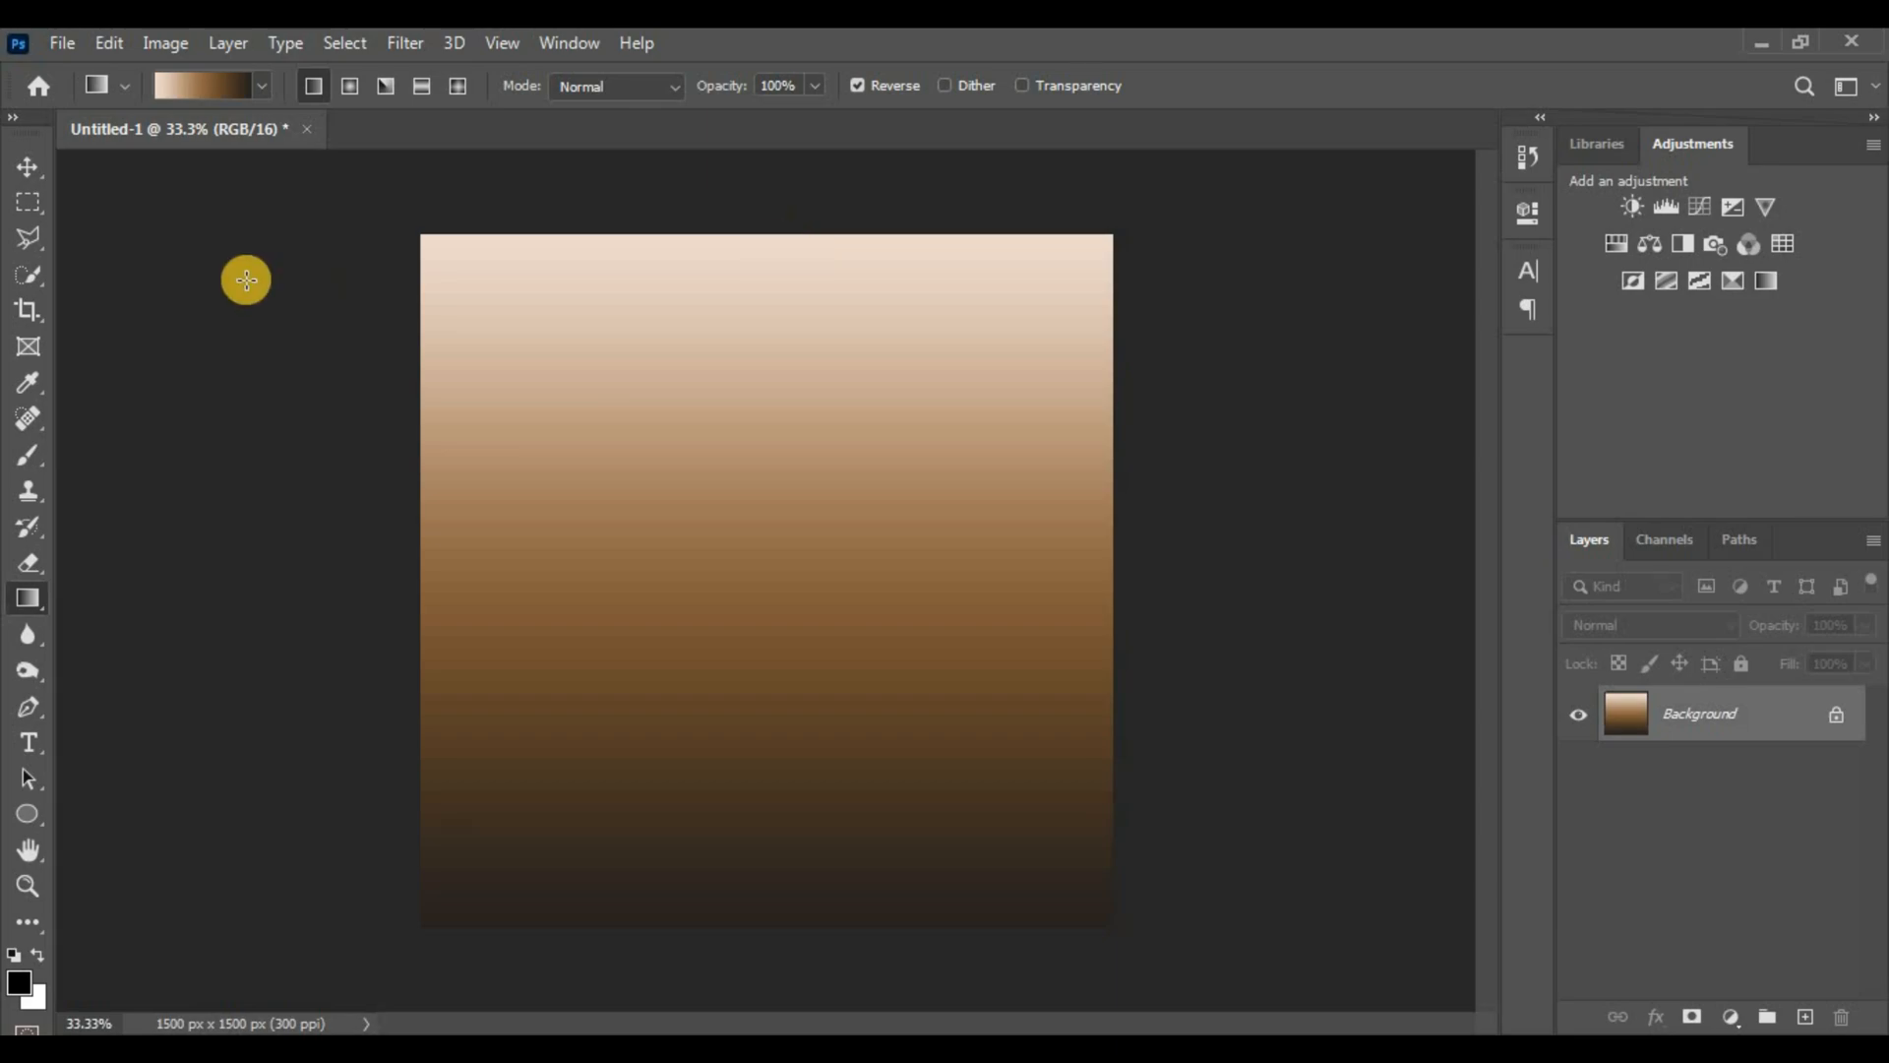
{"action": "key", "text": "v"}
{"action": "key", "text": "ctrl+0"}
Open the dead tree PNG and the tussock grassland photo as documents
{"action": "left_click", "coordinate": [59, 43]}
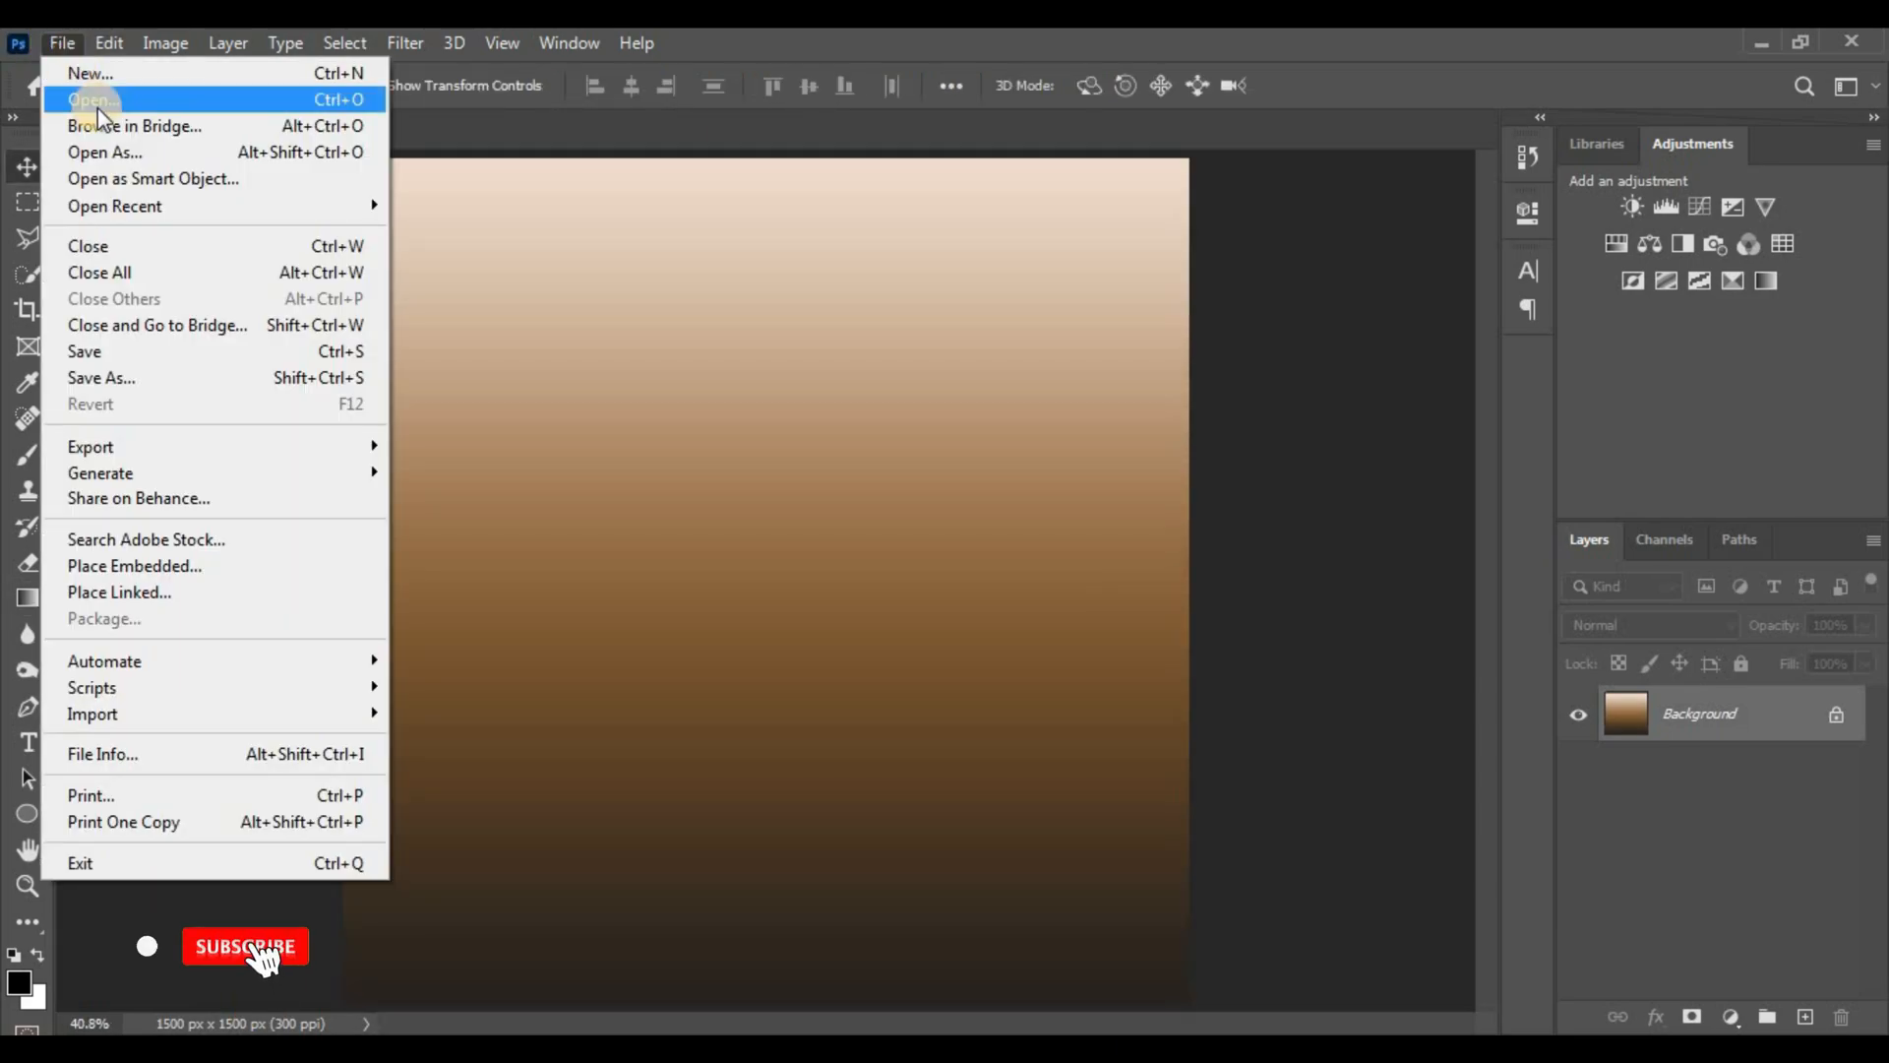
{"action": "left_click", "coordinate": [97, 101]}
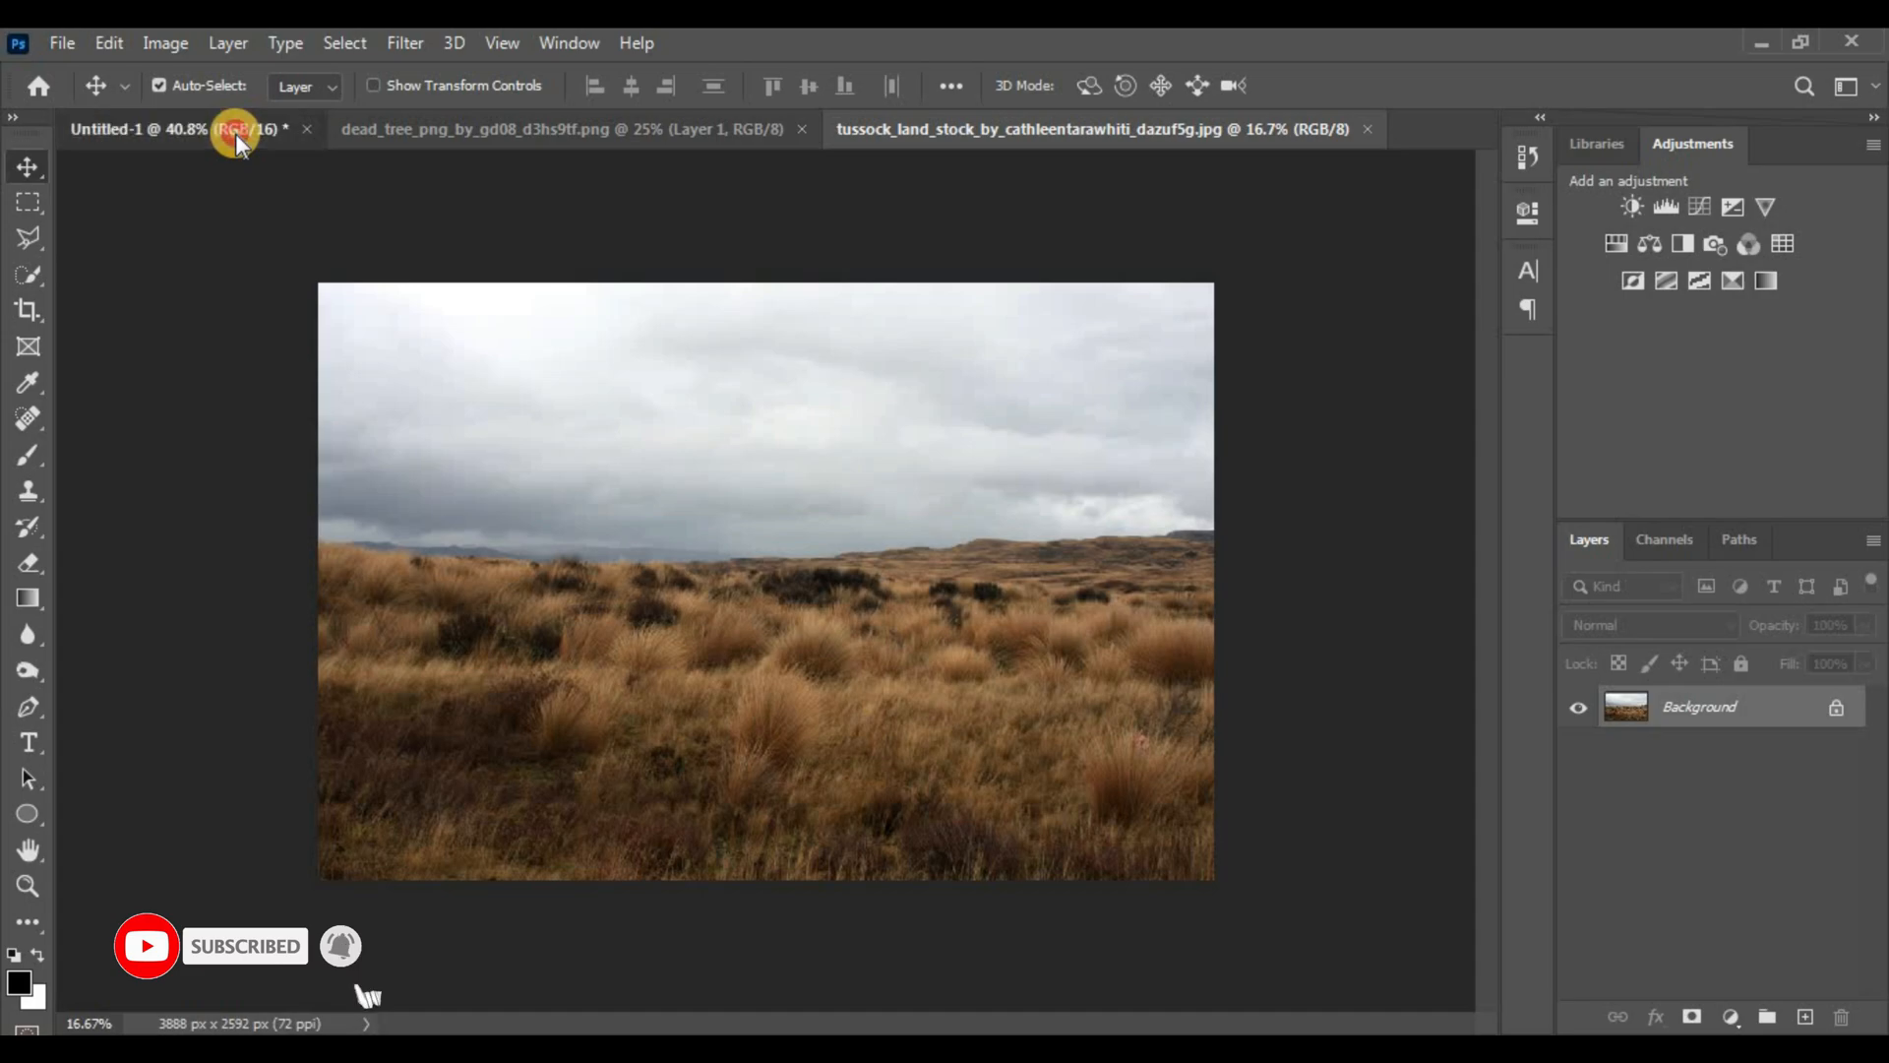
{"action": "left_click", "coordinate": [234, 132]}
{"action": "left_click", "coordinate": [671, 129]}
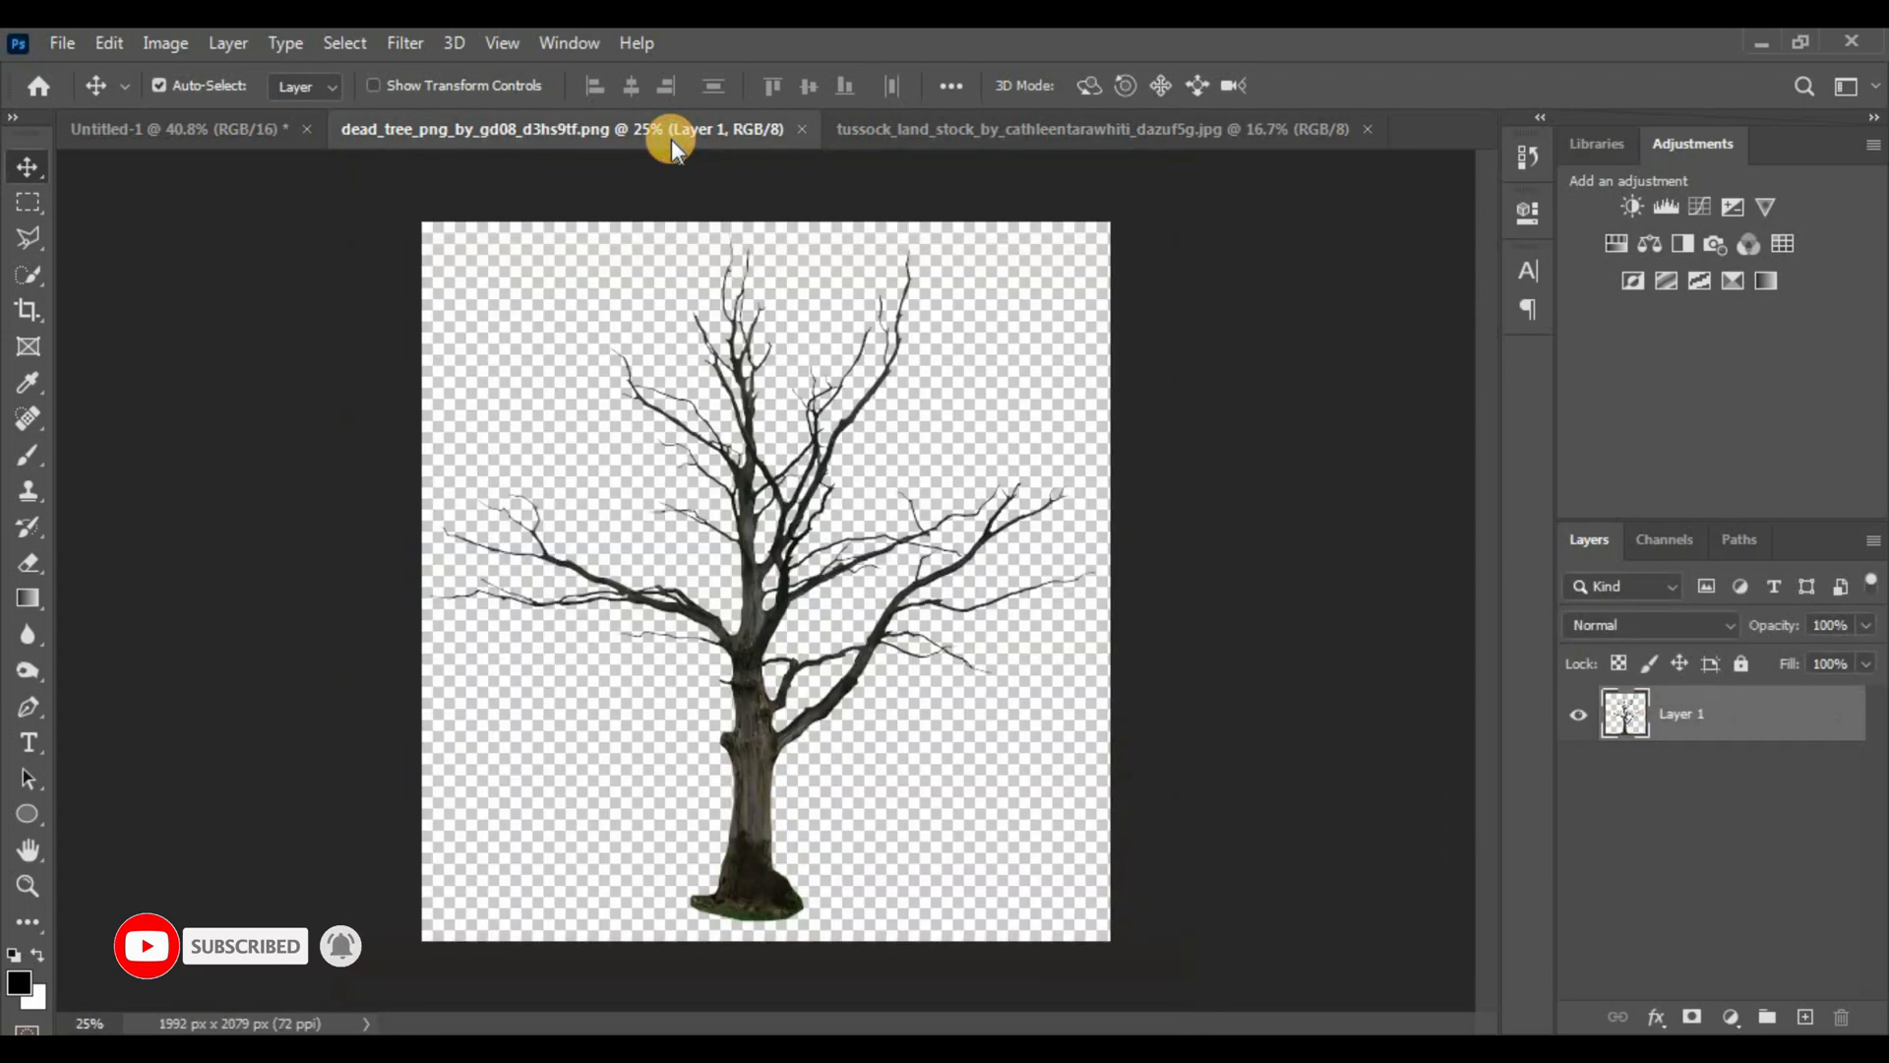
{"action": "left_click", "coordinate": [891, 135]}
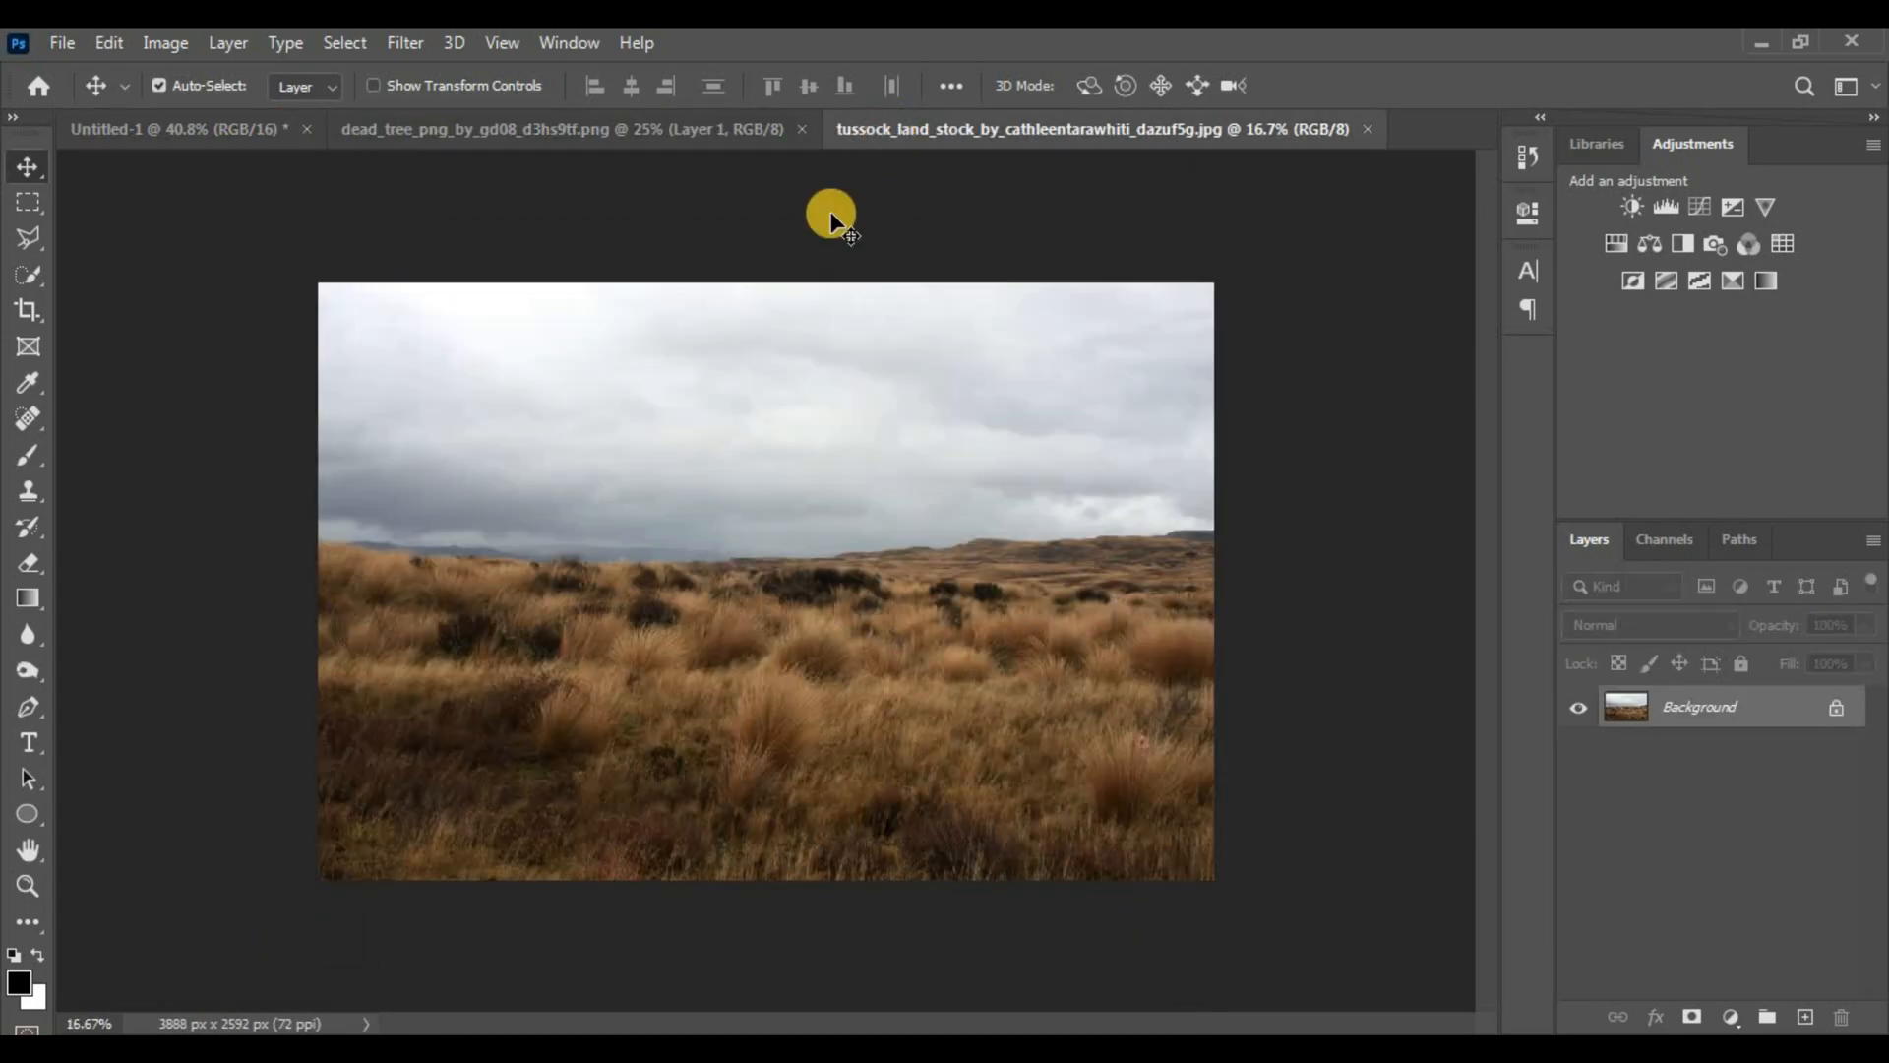
Quick-select the tussock grass below the horizon and drag it into Untitled-1 as Layer 1
{"action": "key", "text": "w"}
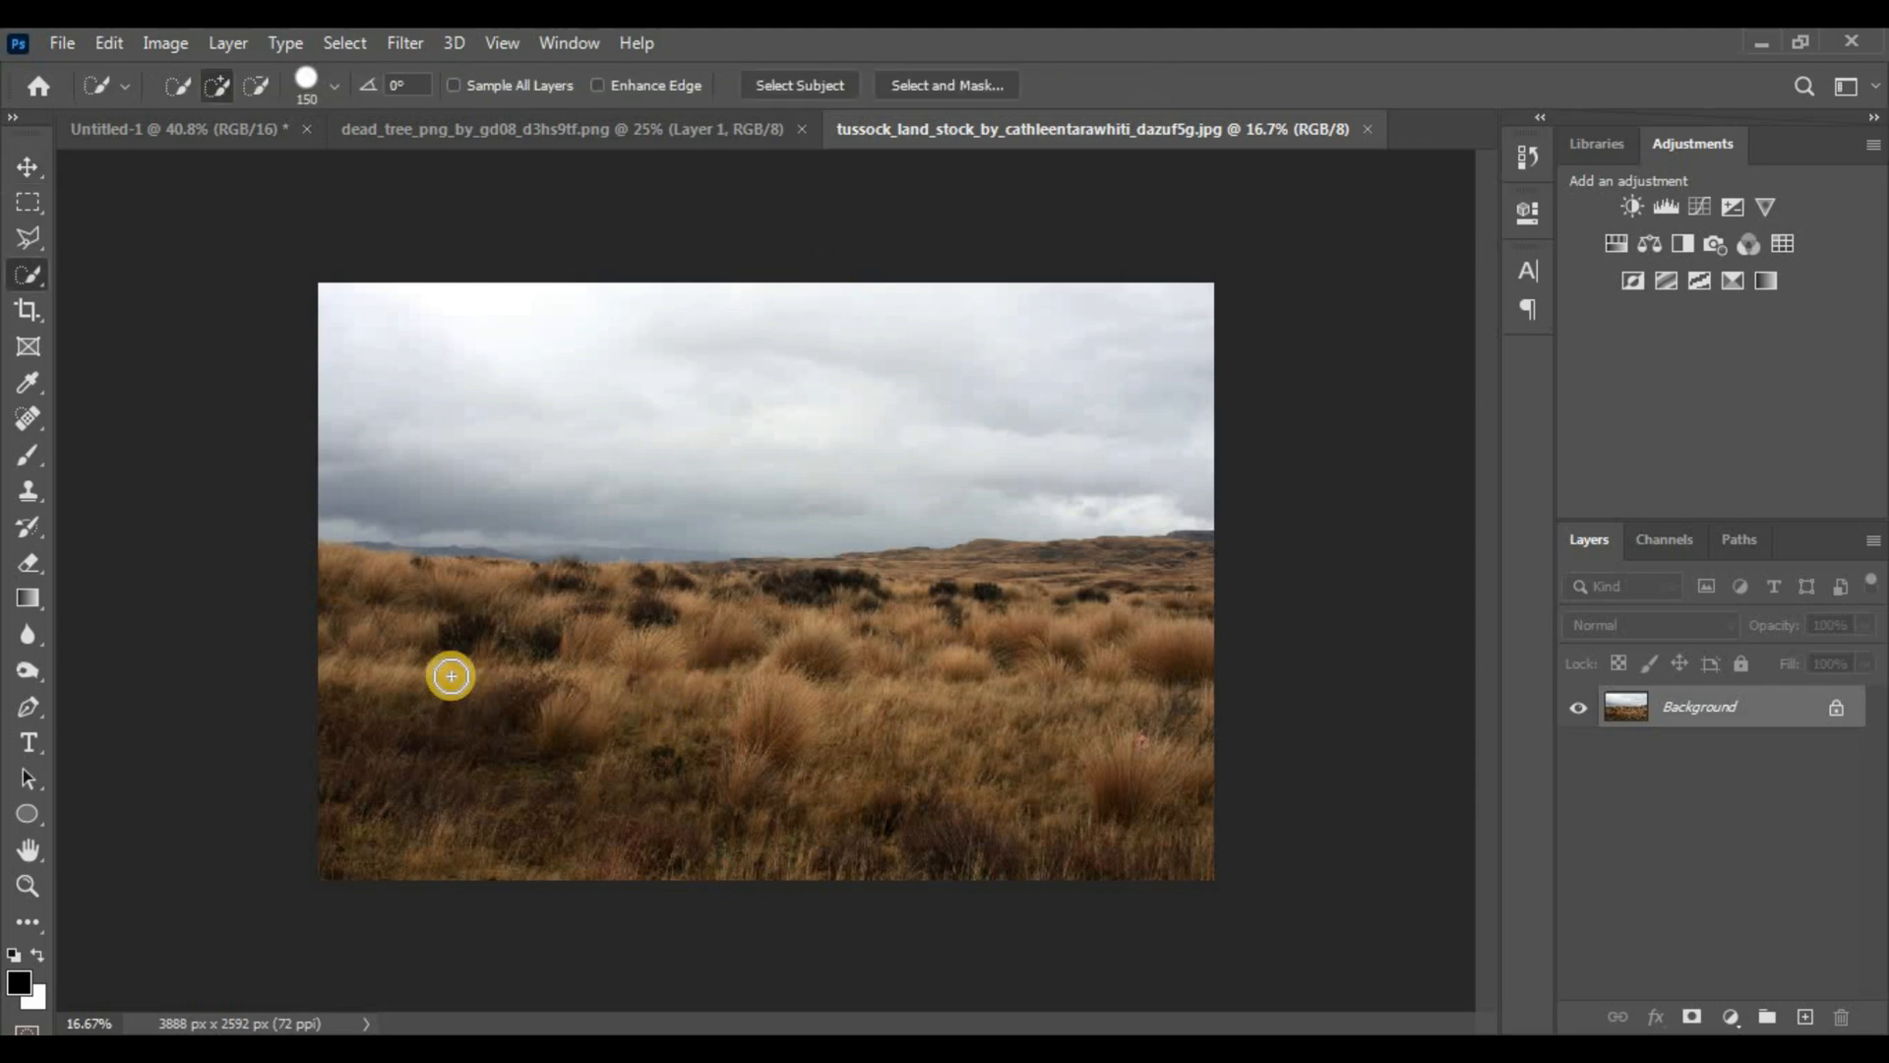
{"action": "mouse_move", "coordinate": [409, 830]}
{"action": "left_mouse_down"}
{"action": "mouse_move", "coordinate": [531, 890]}
{"action": "mouse_move", "coordinate": [448, 774]}
{"action": "mouse_move", "coordinate": [1160, 784]}
{"action": "left_mouse_up"}
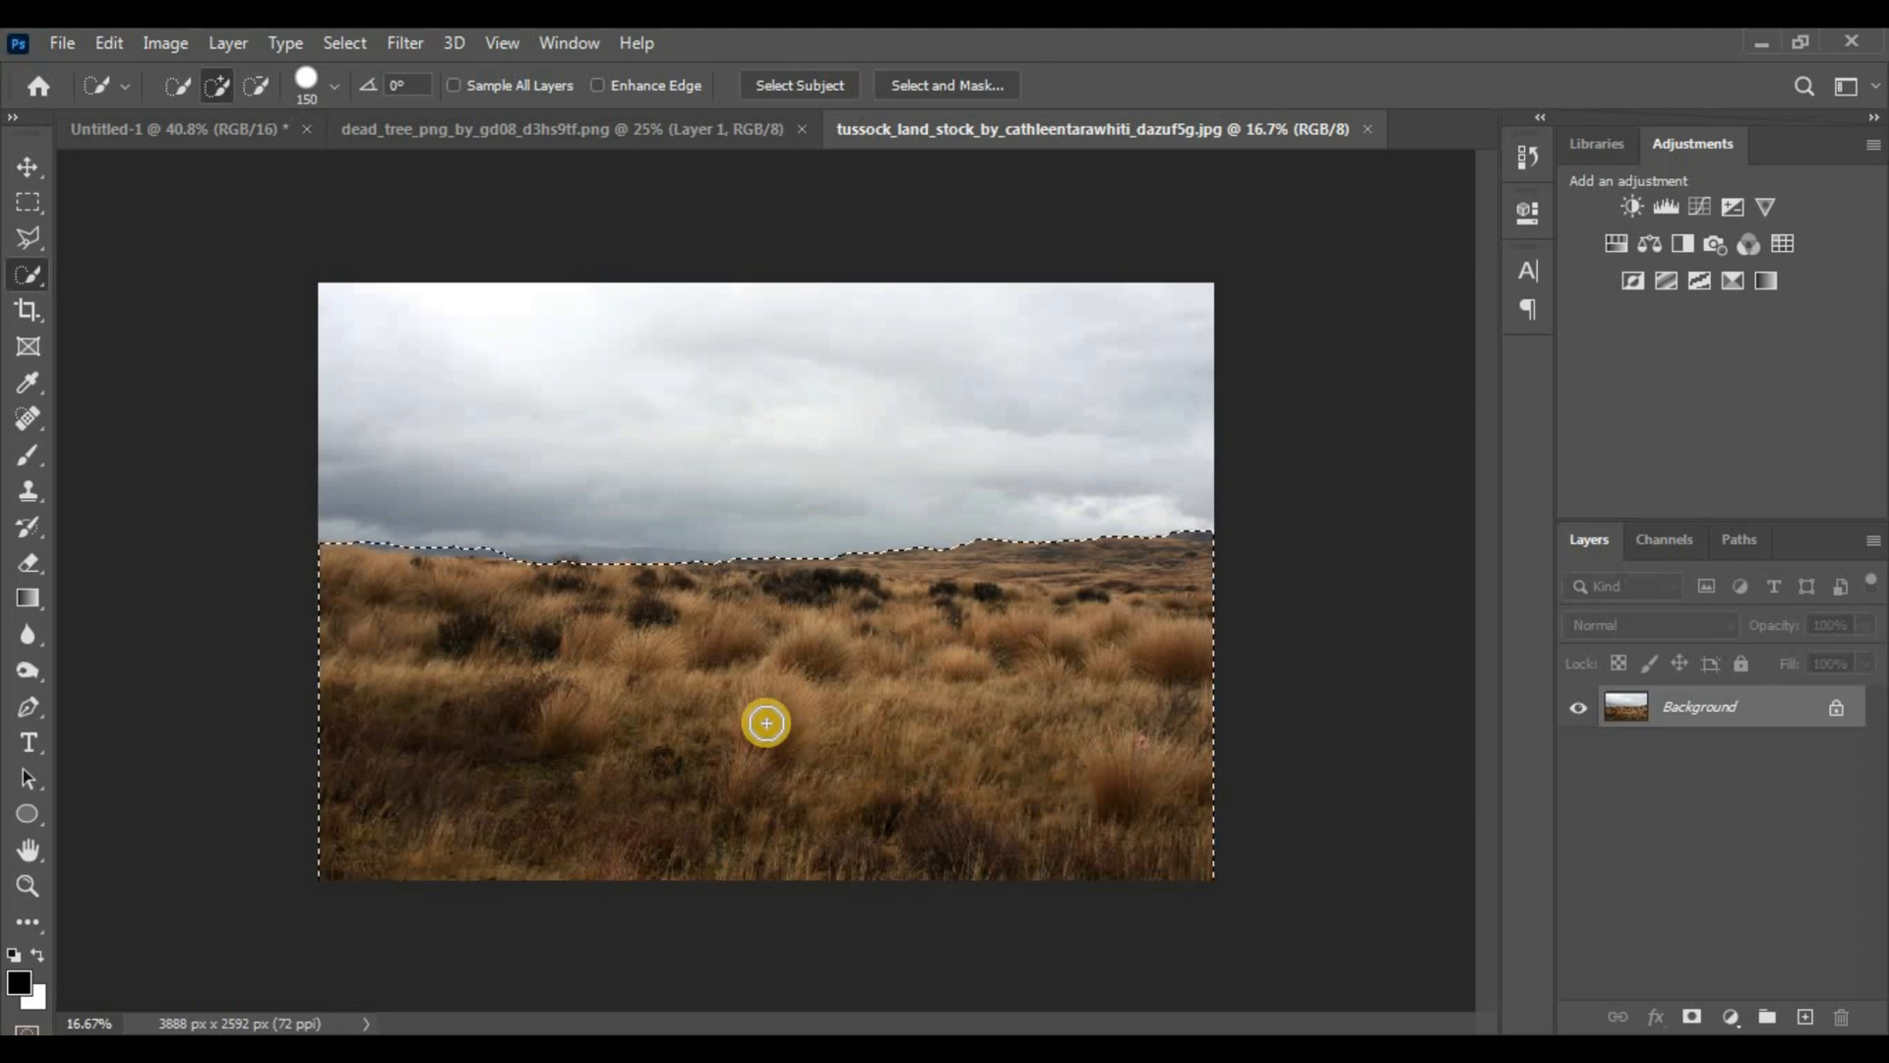
{"action": "key", "text": "v"}
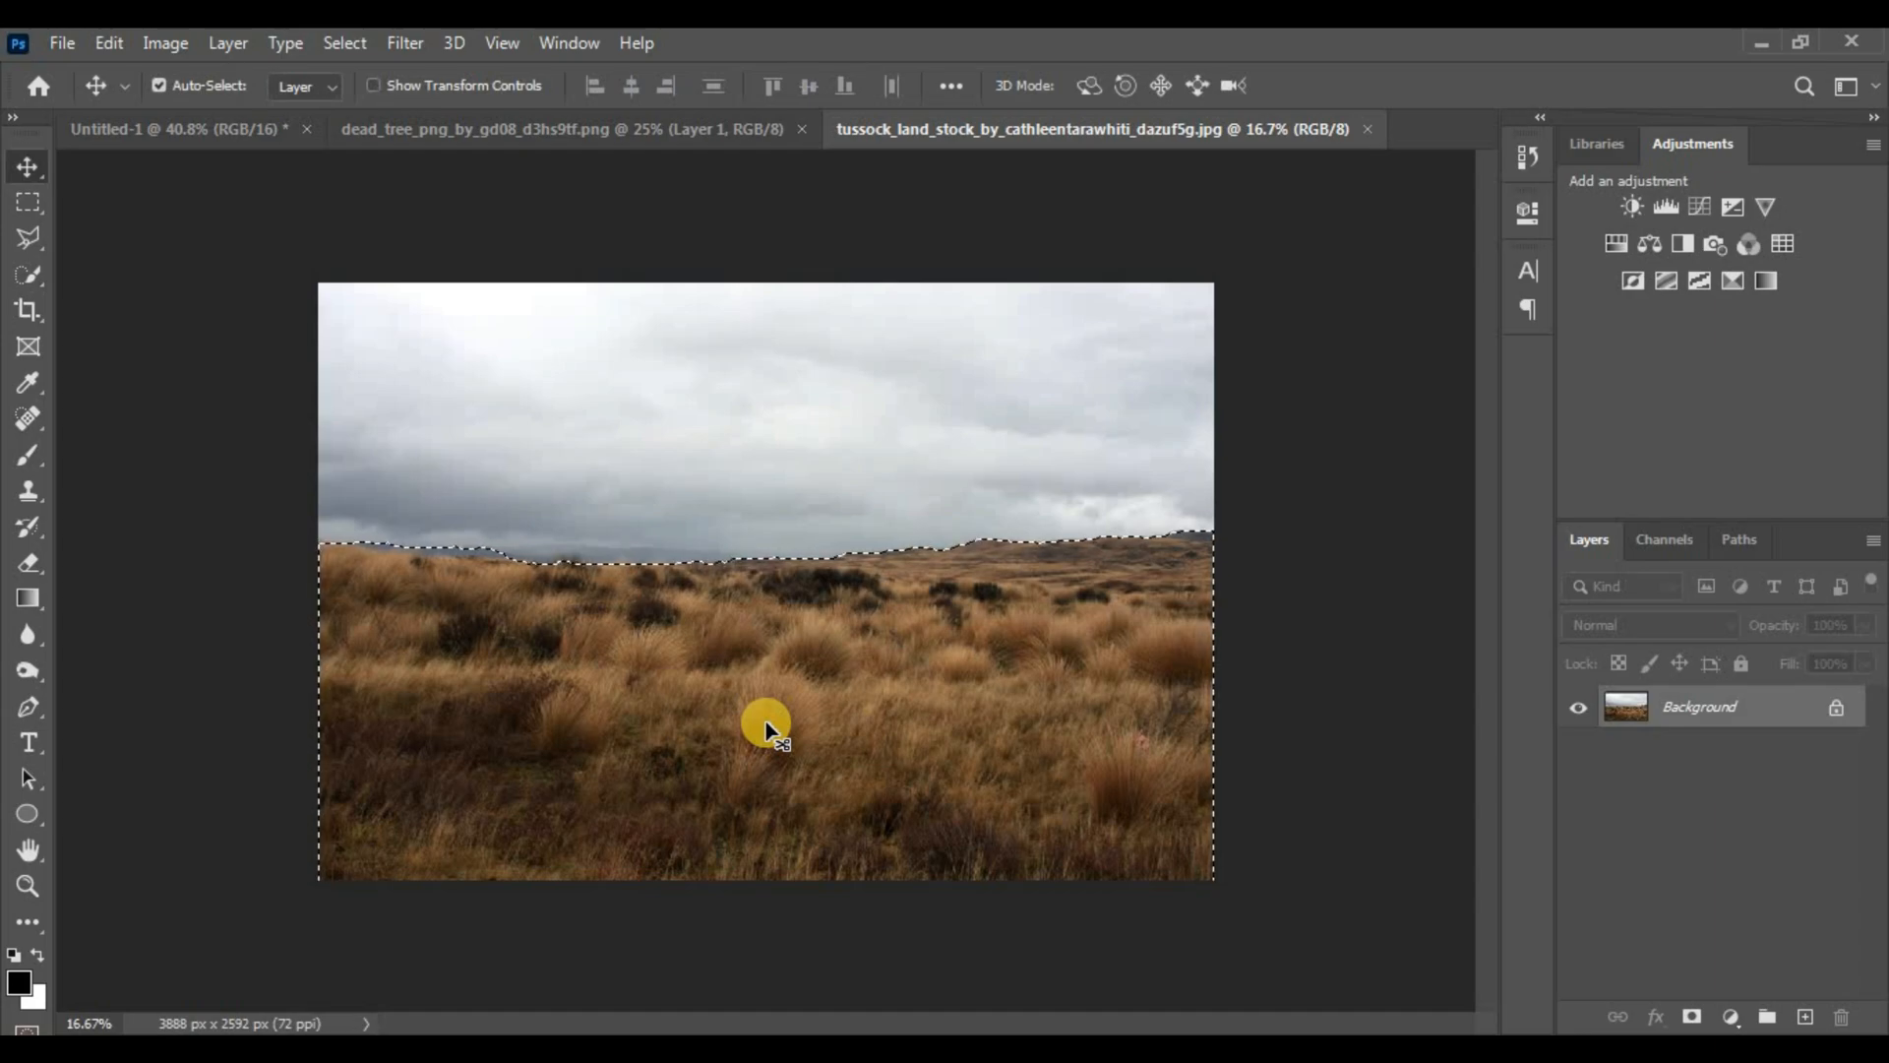
{"action": "left_click_drag", "start_coordinate": [767, 725], "coordinate": [180, 144]}
{"action": "left_click_drag", "start_coordinate": [645, 745], "coordinate": [711, 883]}
{"action": "key", "text": "ctrl+minus"}
{"action": "key", "text": "ctrl+minus"}
{"action": "key", "text": "ctrl+minus"}
{"action": "key", "text": "ctrl+minus"}
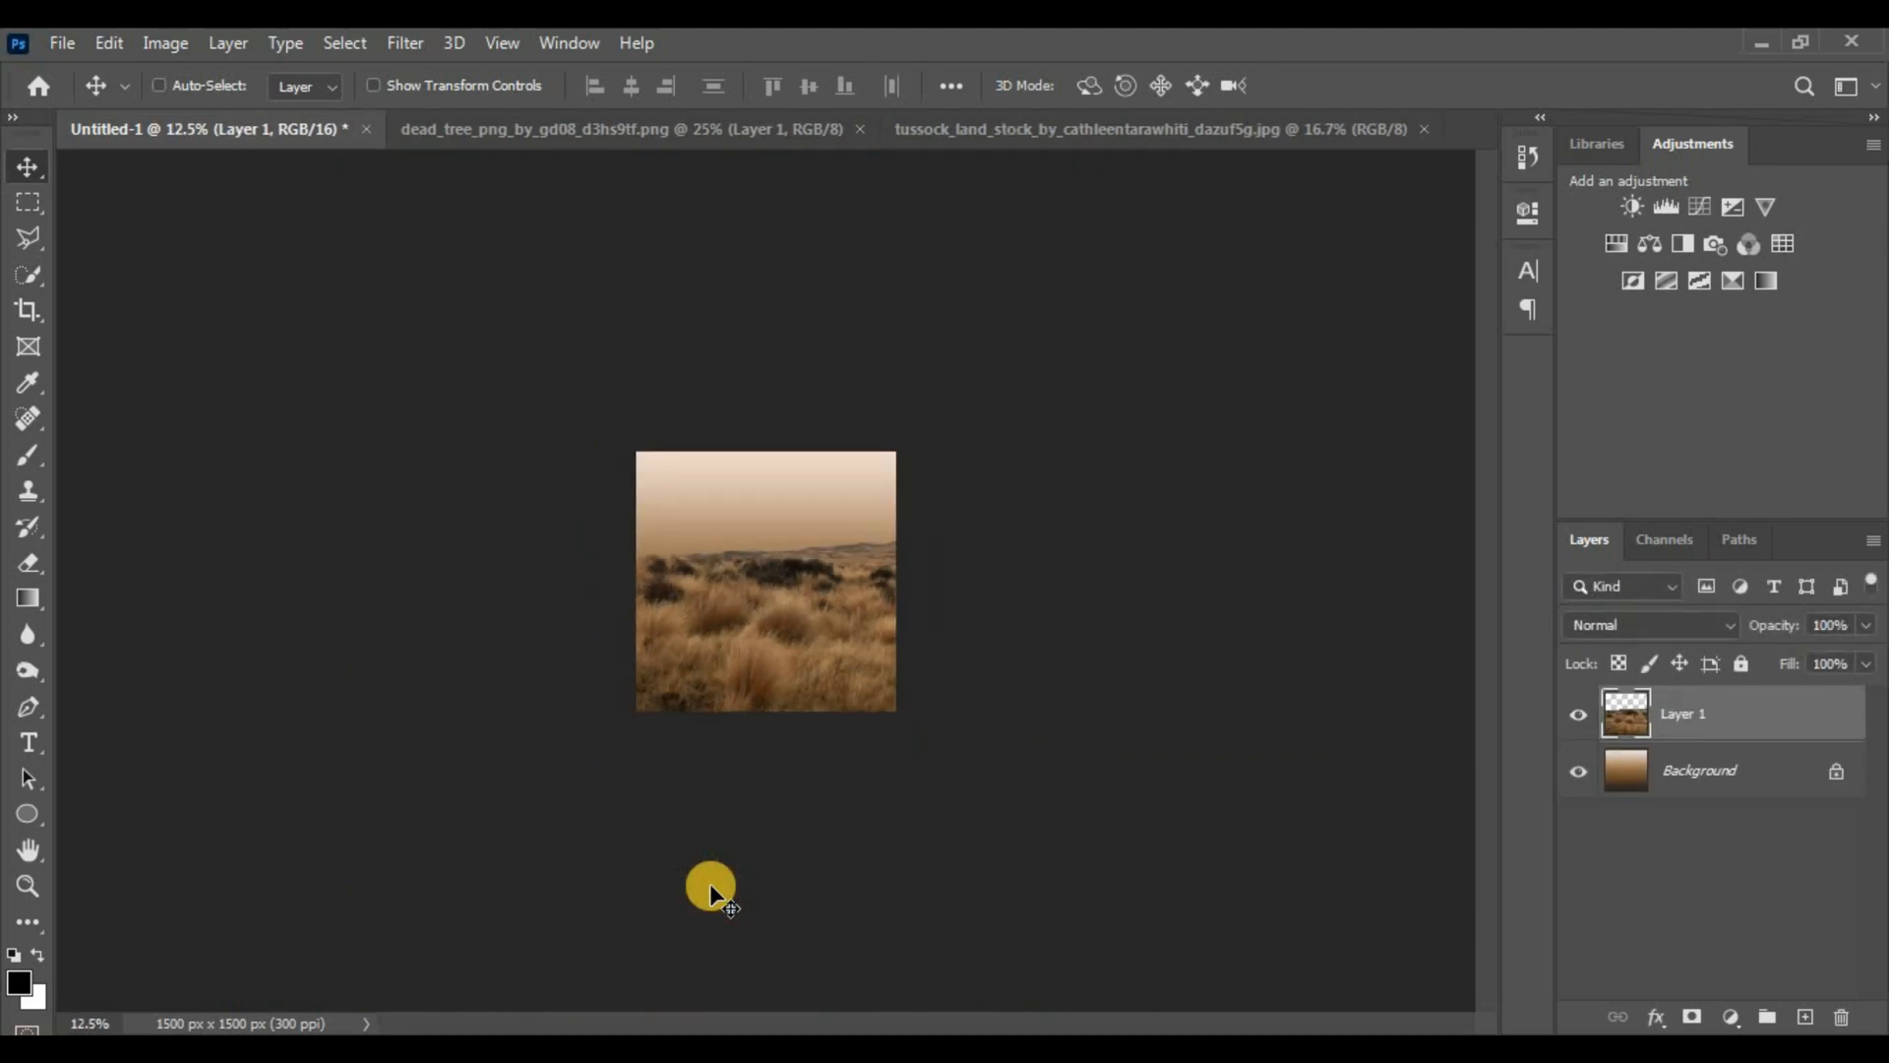
Scale the grassland layer to about 46.12% and nudge it across the lower half of the canvas
{"action": "key", "text": "ctrl+t"}
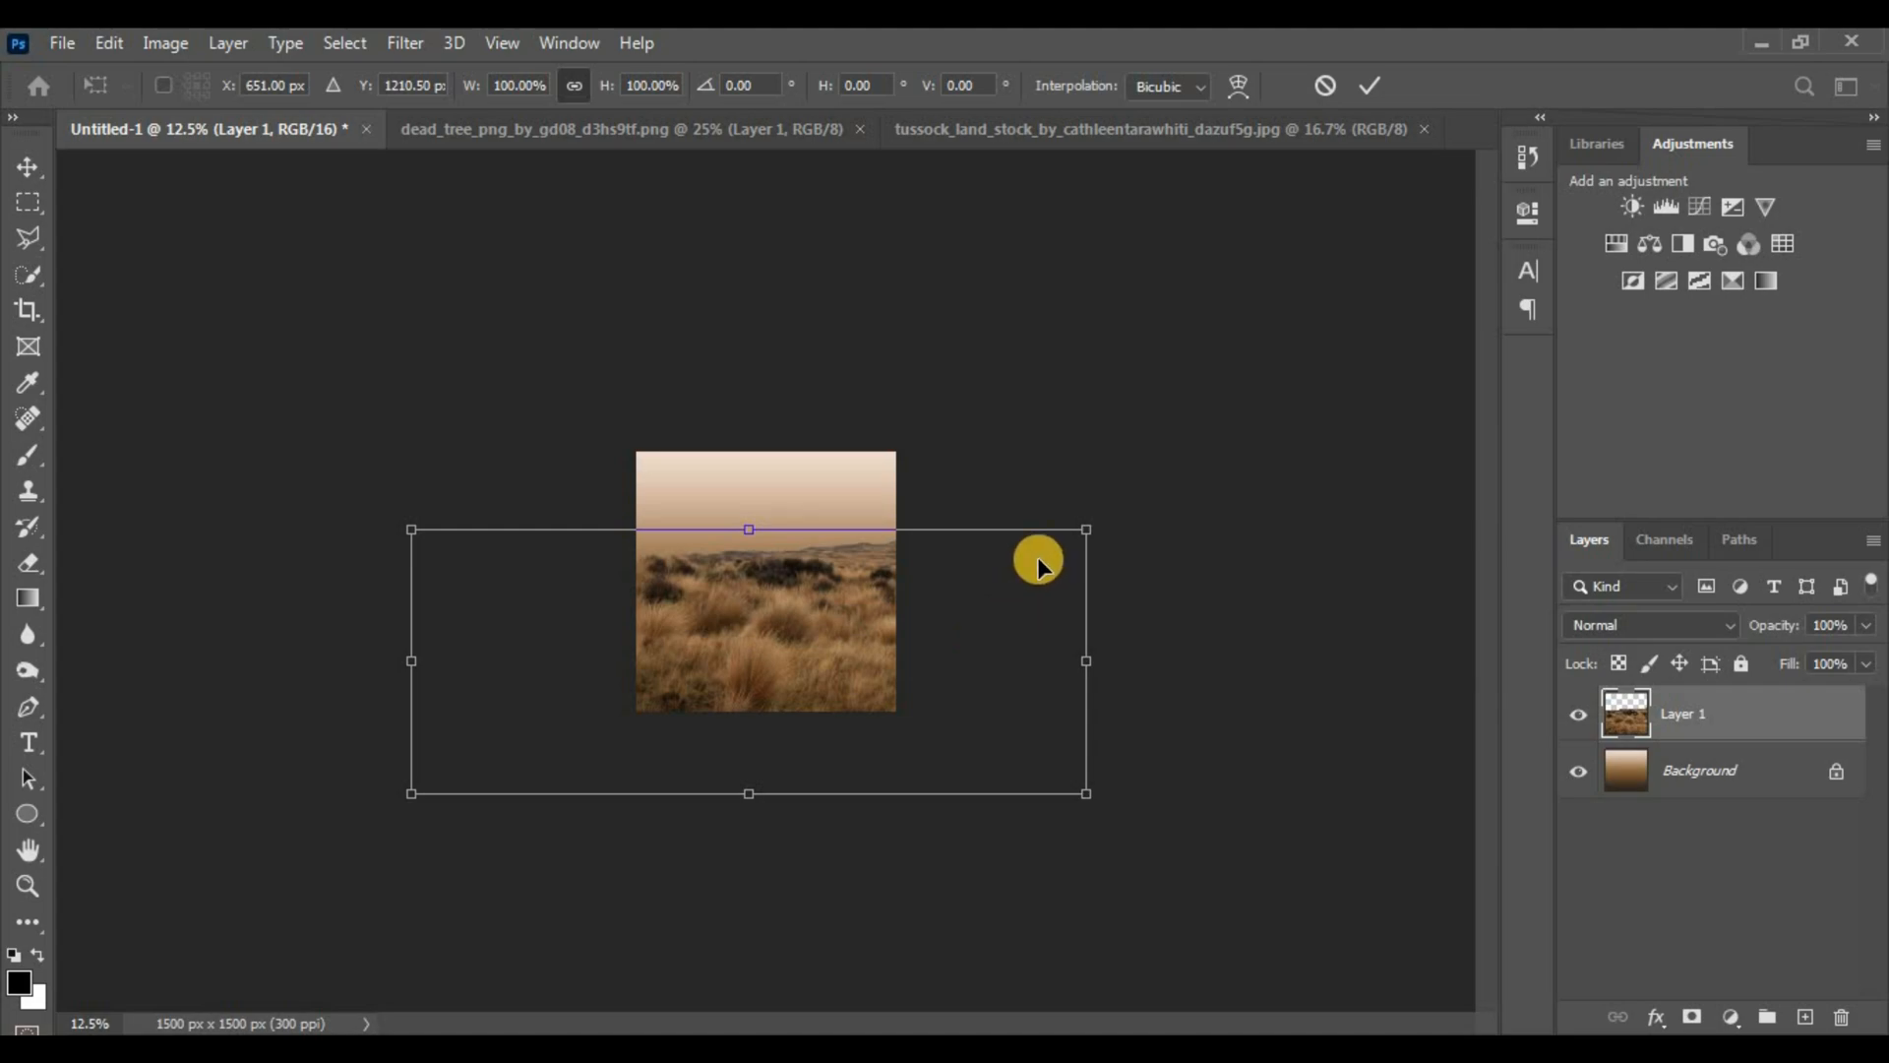
{"action": "left_click_drag", "start_coordinate": [1091, 526], "coordinate": [930, 654]}
{"action": "left_click_drag", "start_coordinate": [805, 689], "coordinate": [818, 681]}
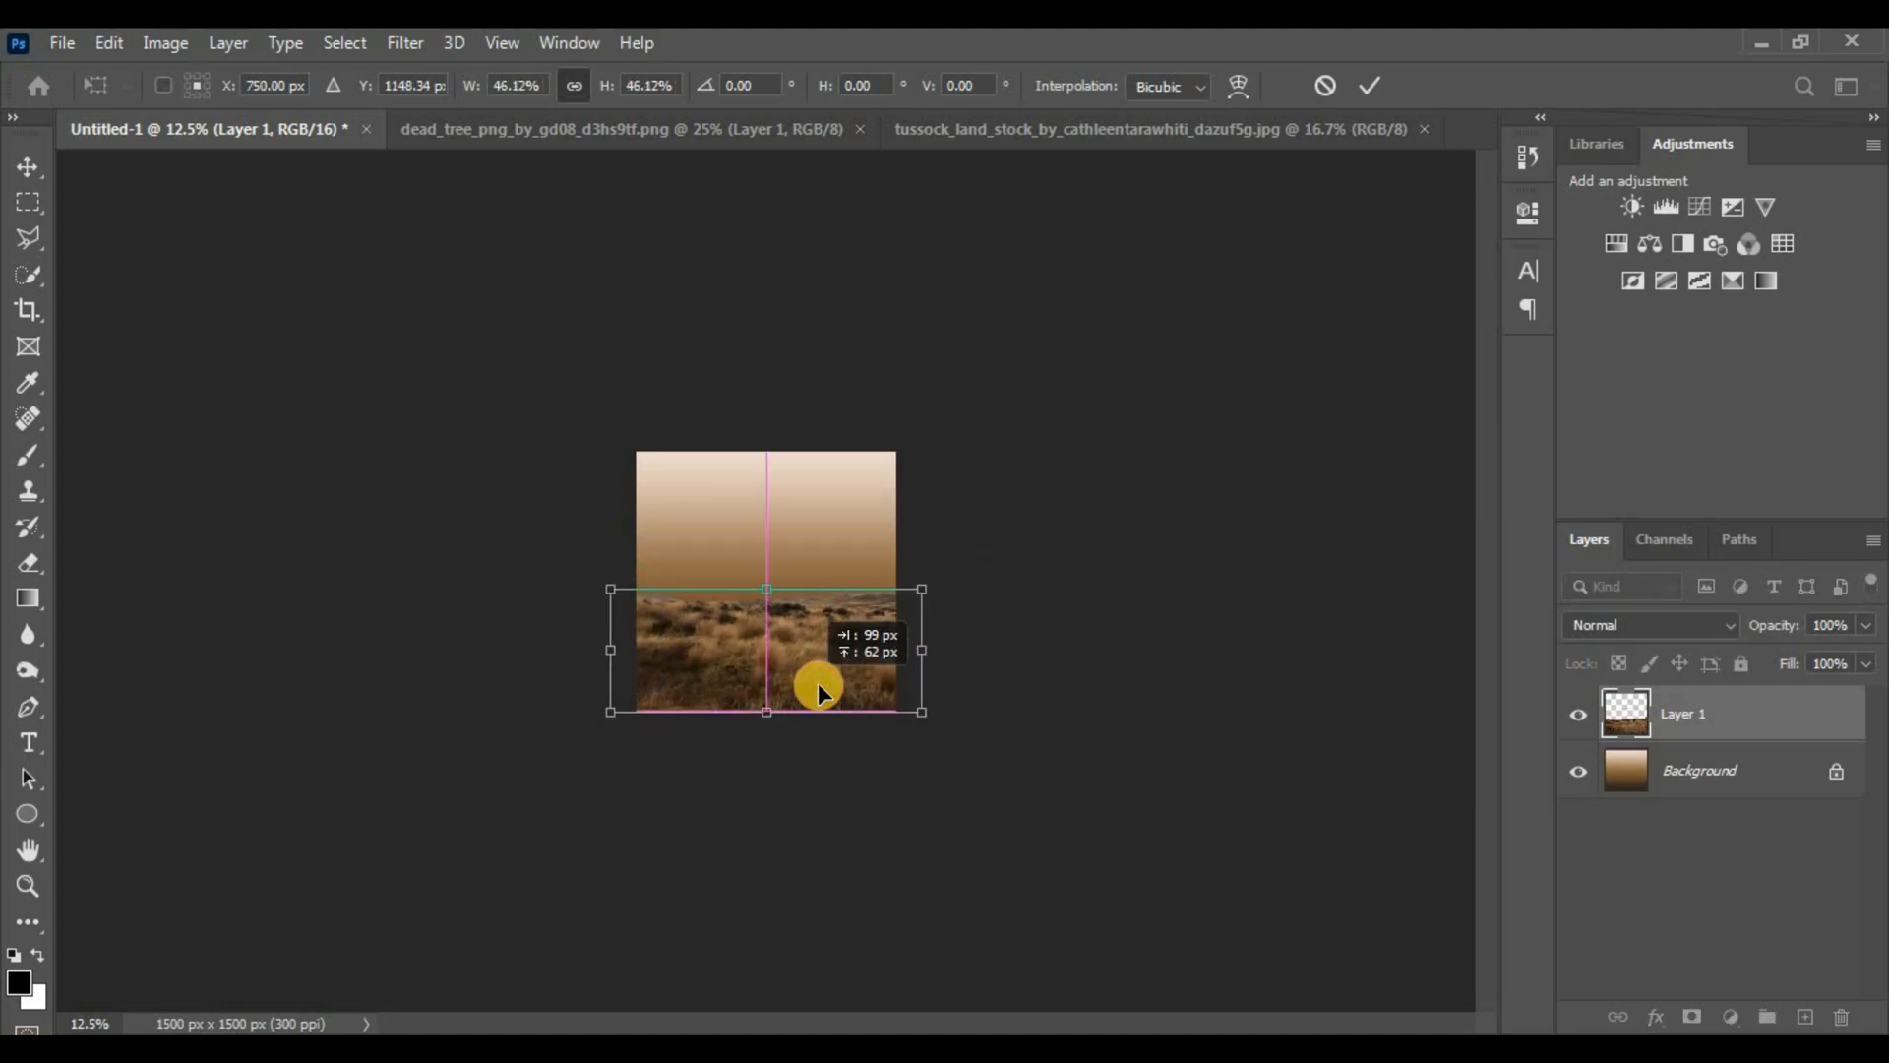
{"action": "key", "text": "Return"}
{"action": "key", "text": "ctrl+0"}
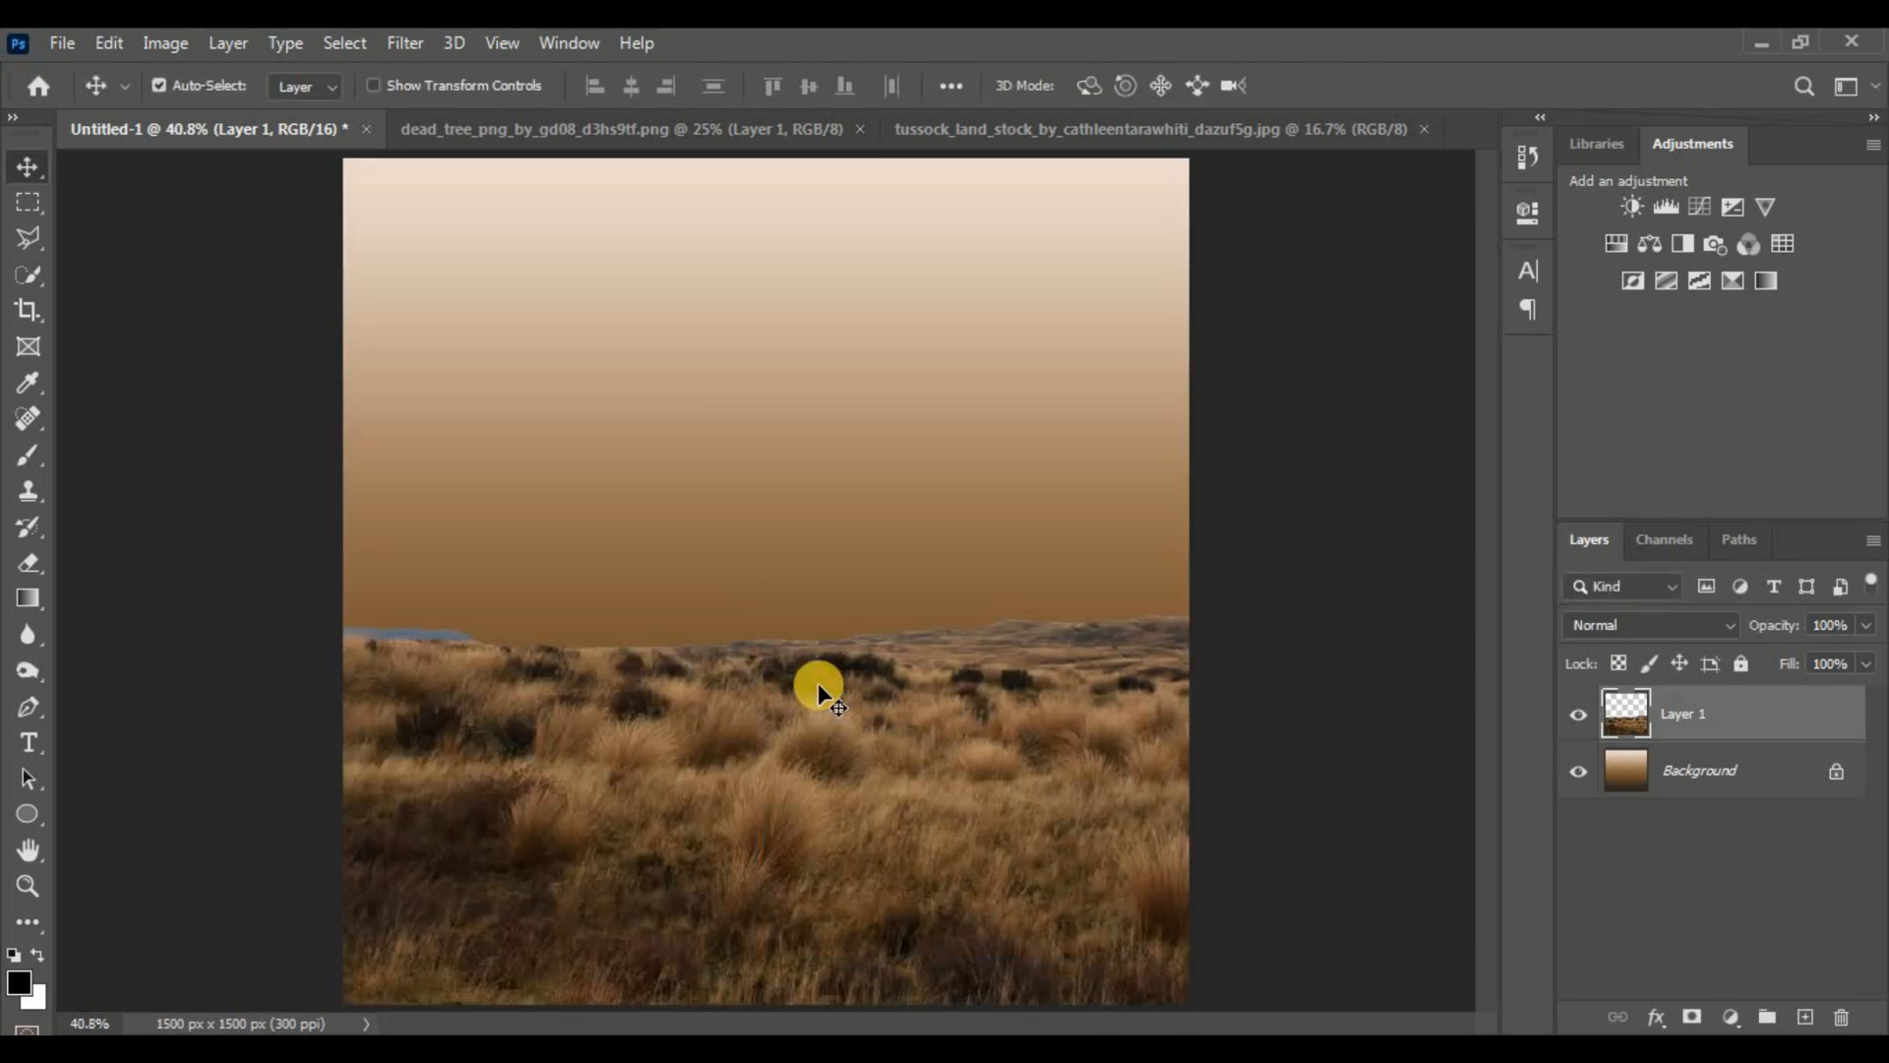
{"action": "key", "text": "ctrl+plus"}
{"action": "key", "text": "e"}
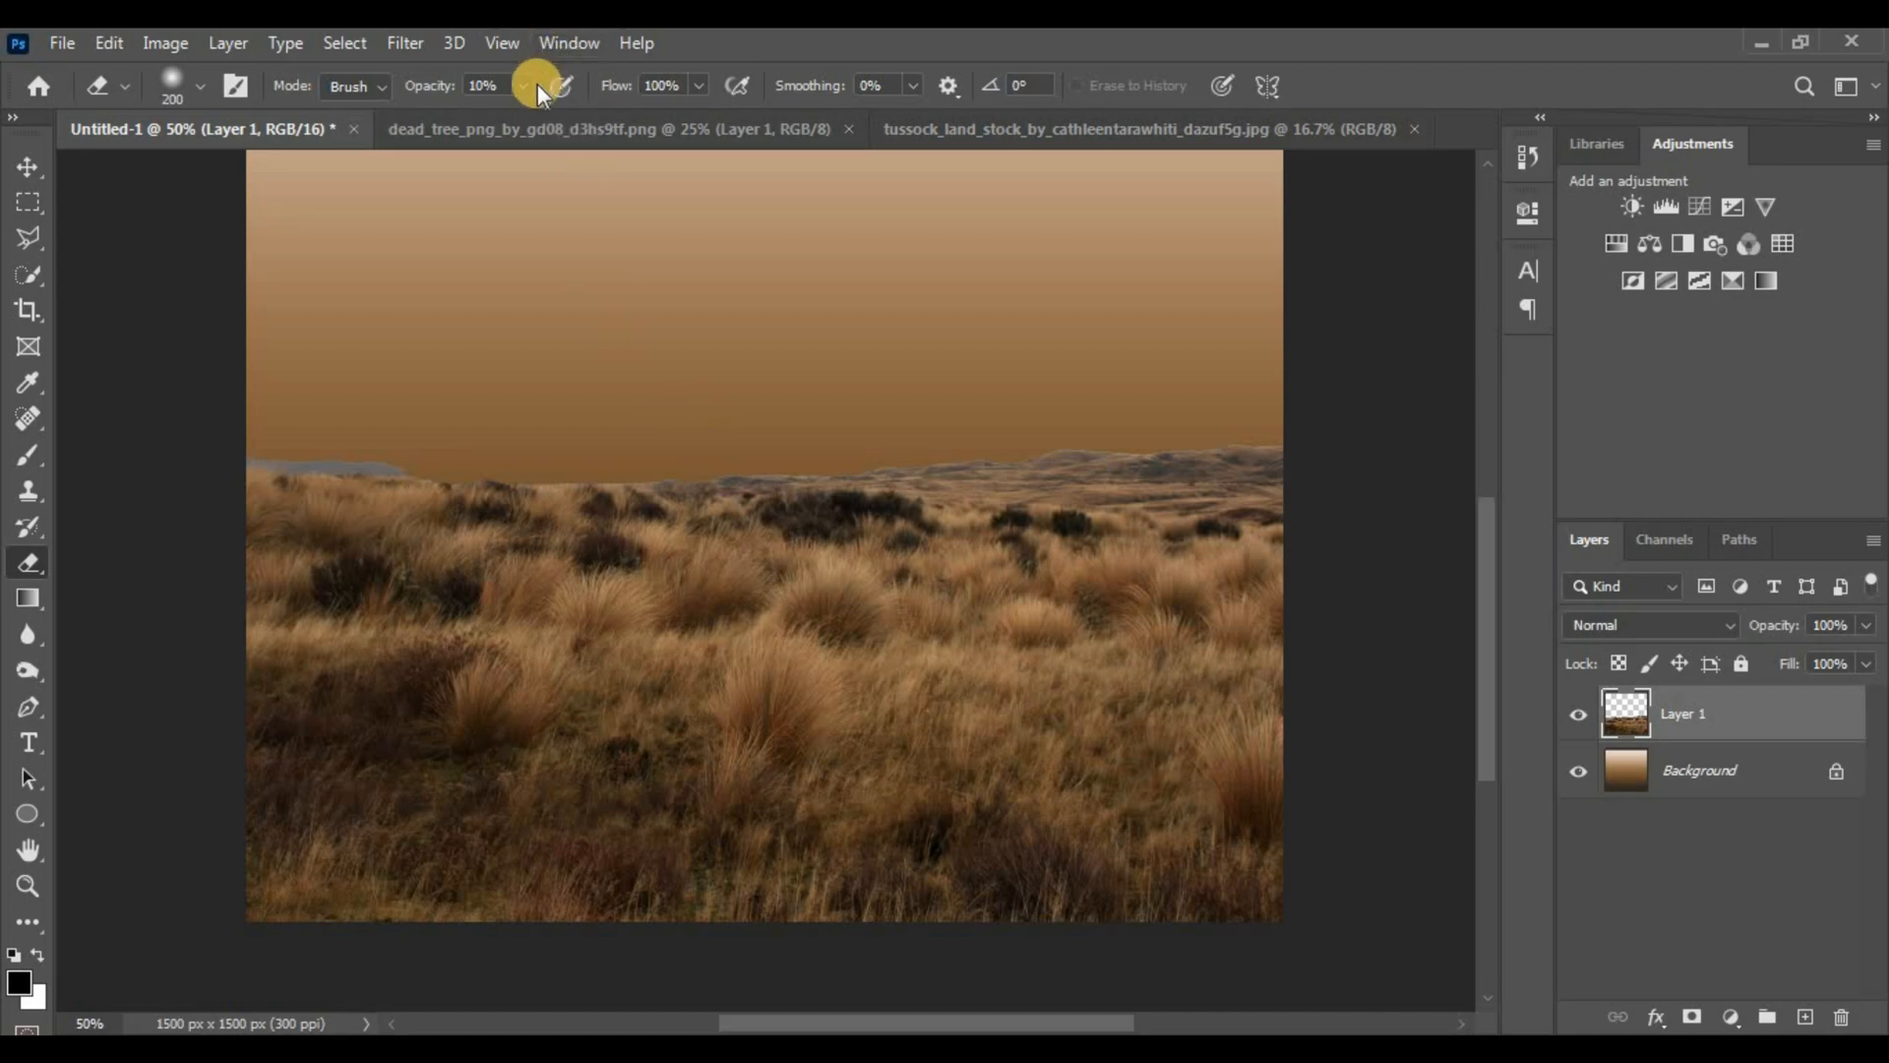
Erase along the horizon at 60% opacity so the grass fades into the sky, then return to the tussock photo
{"action": "left_click", "coordinate": [487, 84]}
{"action": "type", "text": "60"}
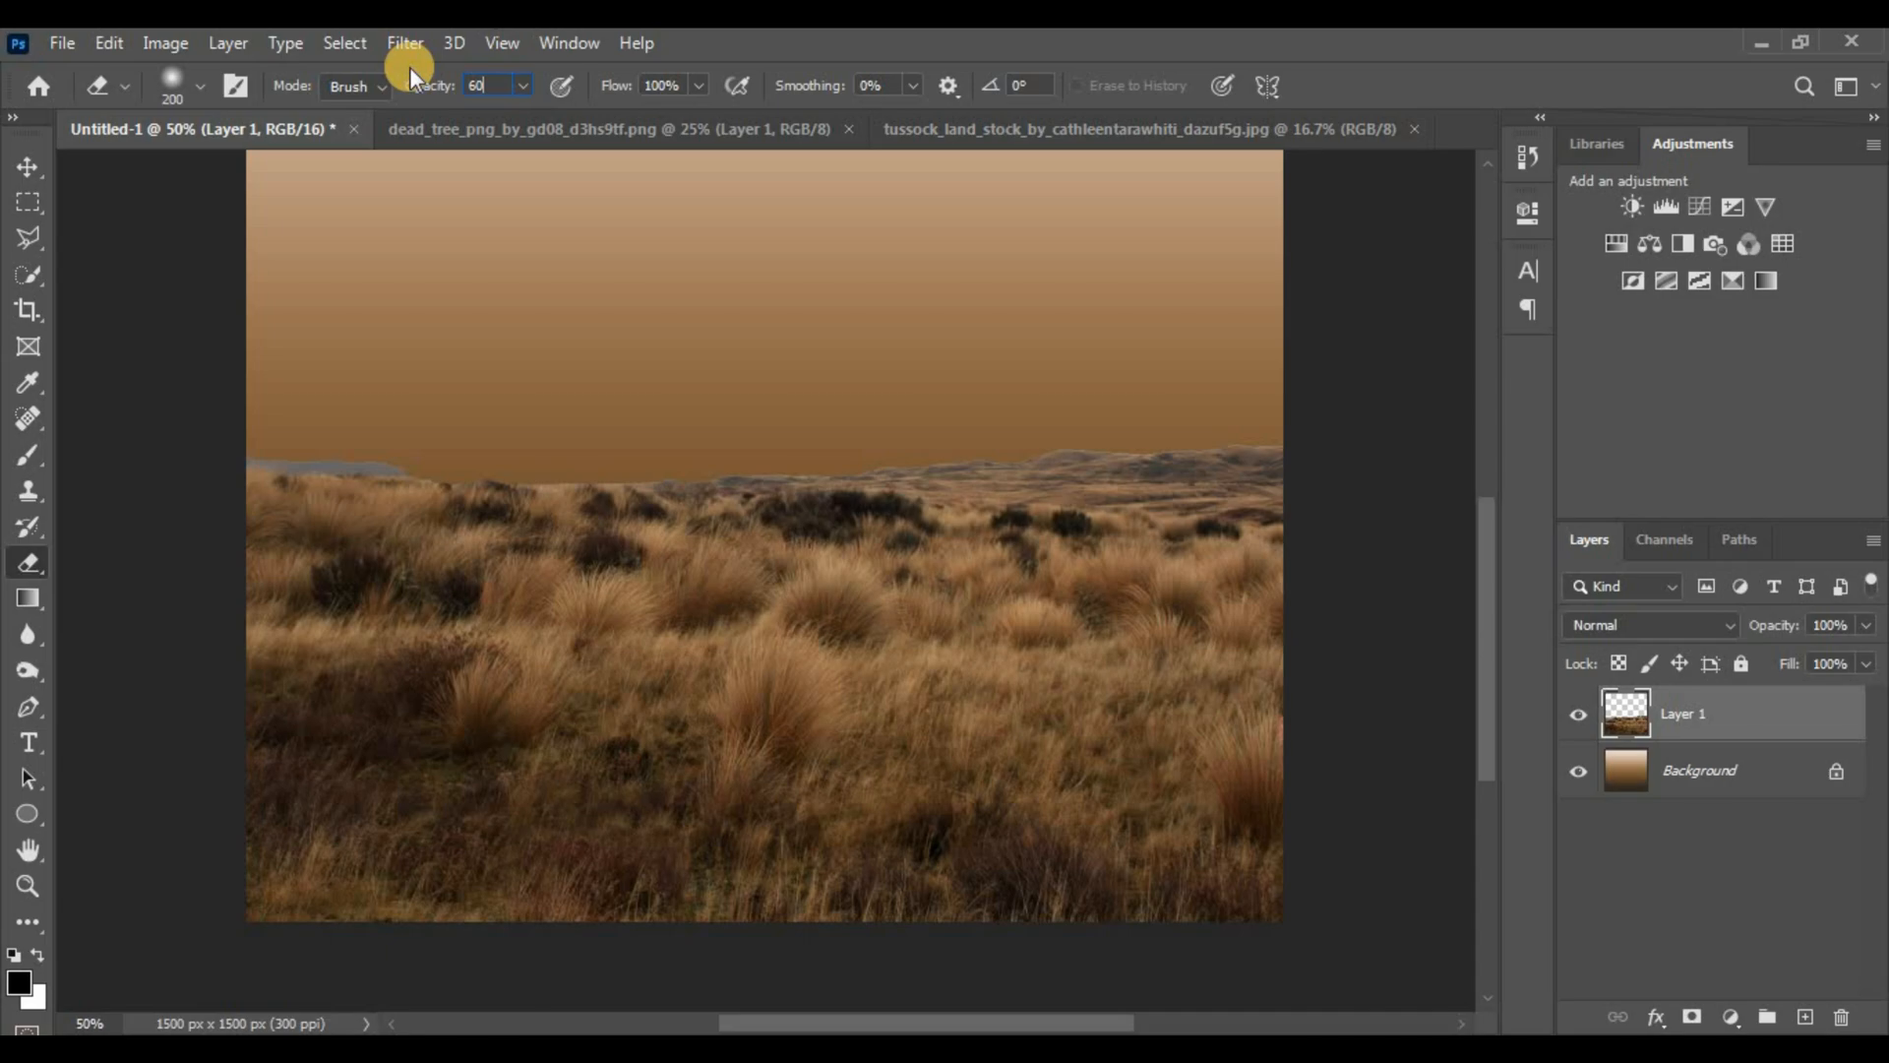
{"action": "key", "text": "Return"}
{"action": "mouse_move", "coordinate": [282, 429]}
{"action": "left_mouse_down"}
{"action": "mouse_move", "coordinate": [539, 444]}
{"action": "mouse_move", "coordinate": [244, 472]}
{"action": "mouse_move", "coordinate": [398, 447]}
{"action": "mouse_move", "coordinate": [272, 444]}
{"action": "mouse_move", "coordinate": [373, 425]}
{"action": "mouse_move", "coordinate": [303, 437]}
{"action": "mouse_move", "coordinate": [564, 442]}
{"action": "mouse_move", "coordinate": [785, 410]}
{"action": "mouse_move", "coordinate": [1268, 429]}
{"action": "mouse_move", "coordinate": [720, 421]}
{"action": "mouse_move", "coordinate": [706, 429]}
{"action": "mouse_move", "coordinate": [862, 420]}
{"action": "mouse_move", "coordinate": [701, 424]}
{"action": "mouse_move", "coordinate": [555, 462]}
{"action": "mouse_move", "coordinate": [1160, 441]}
{"action": "mouse_move", "coordinate": [1063, 429]}
{"action": "mouse_move", "coordinate": [1093, 450]}
{"action": "mouse_move", "coordinate": [1417, 458]}
{"action": "left_mouse_up"}
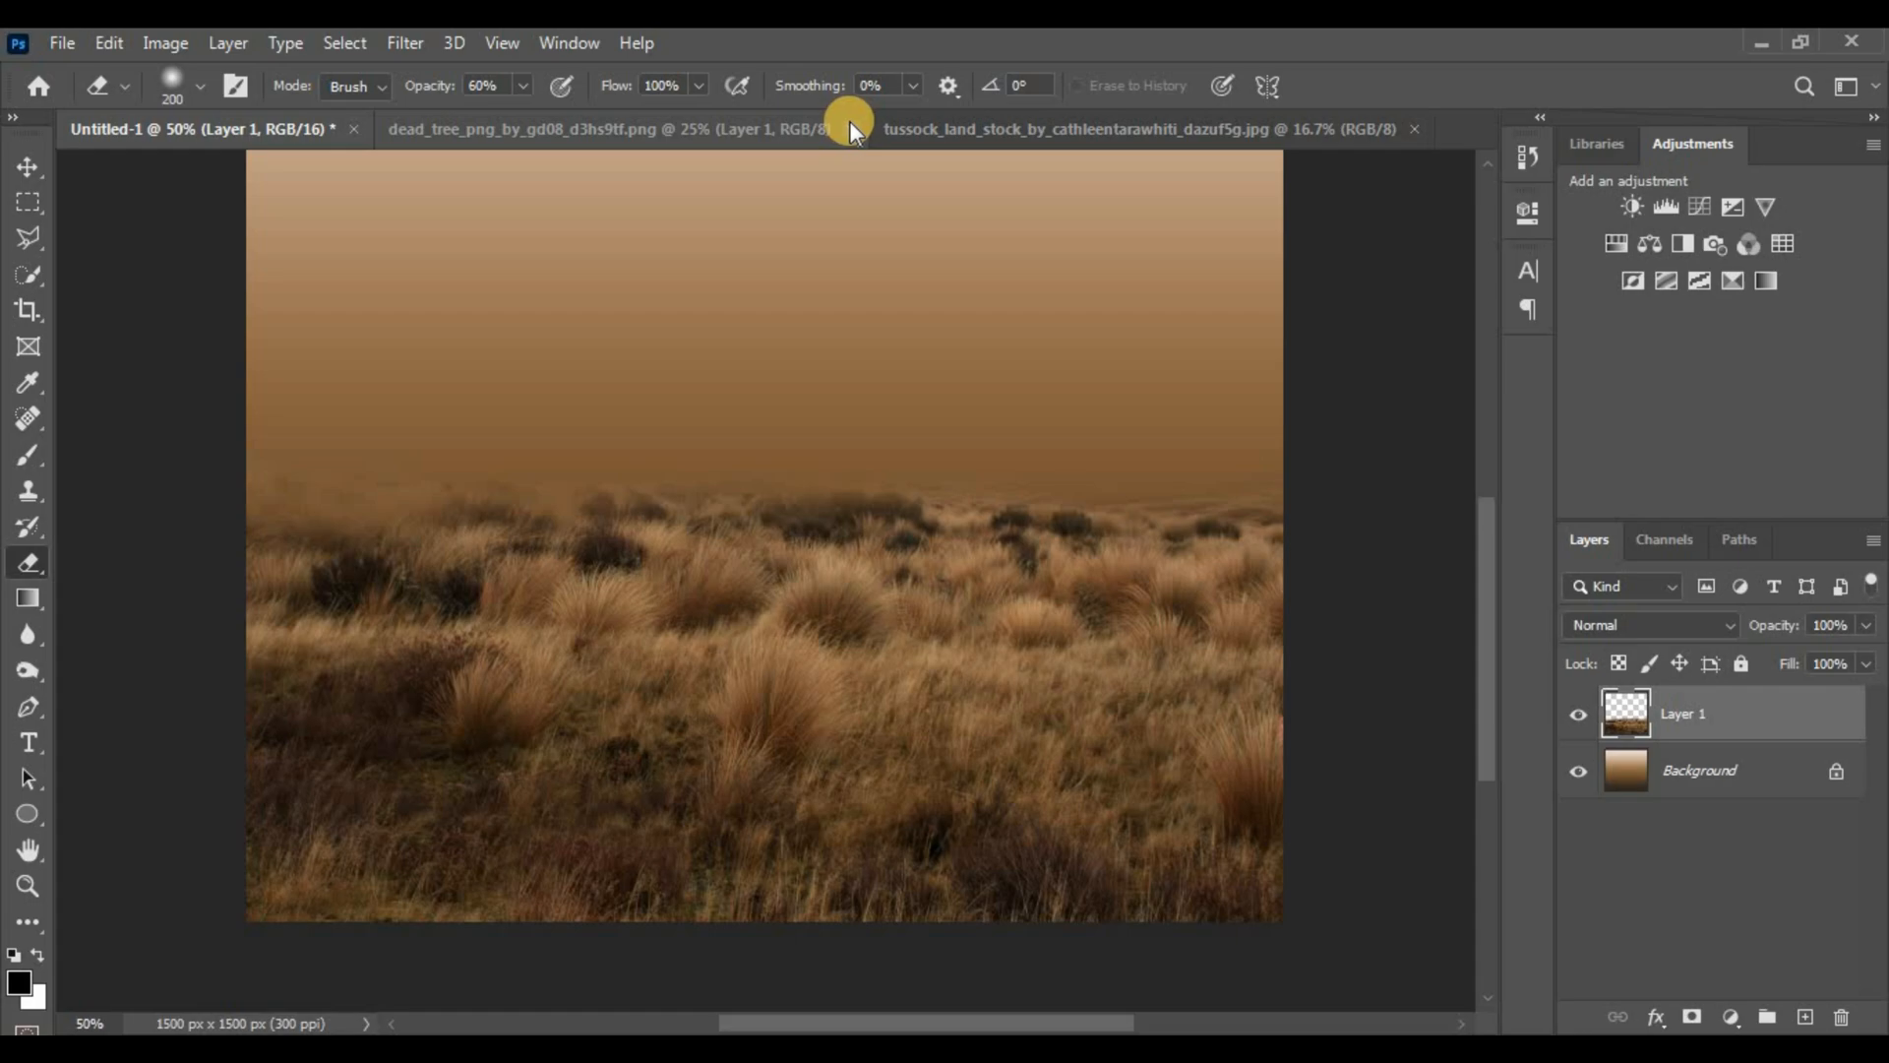
{"action": "left_click", "coordinate": [1000, 118]}
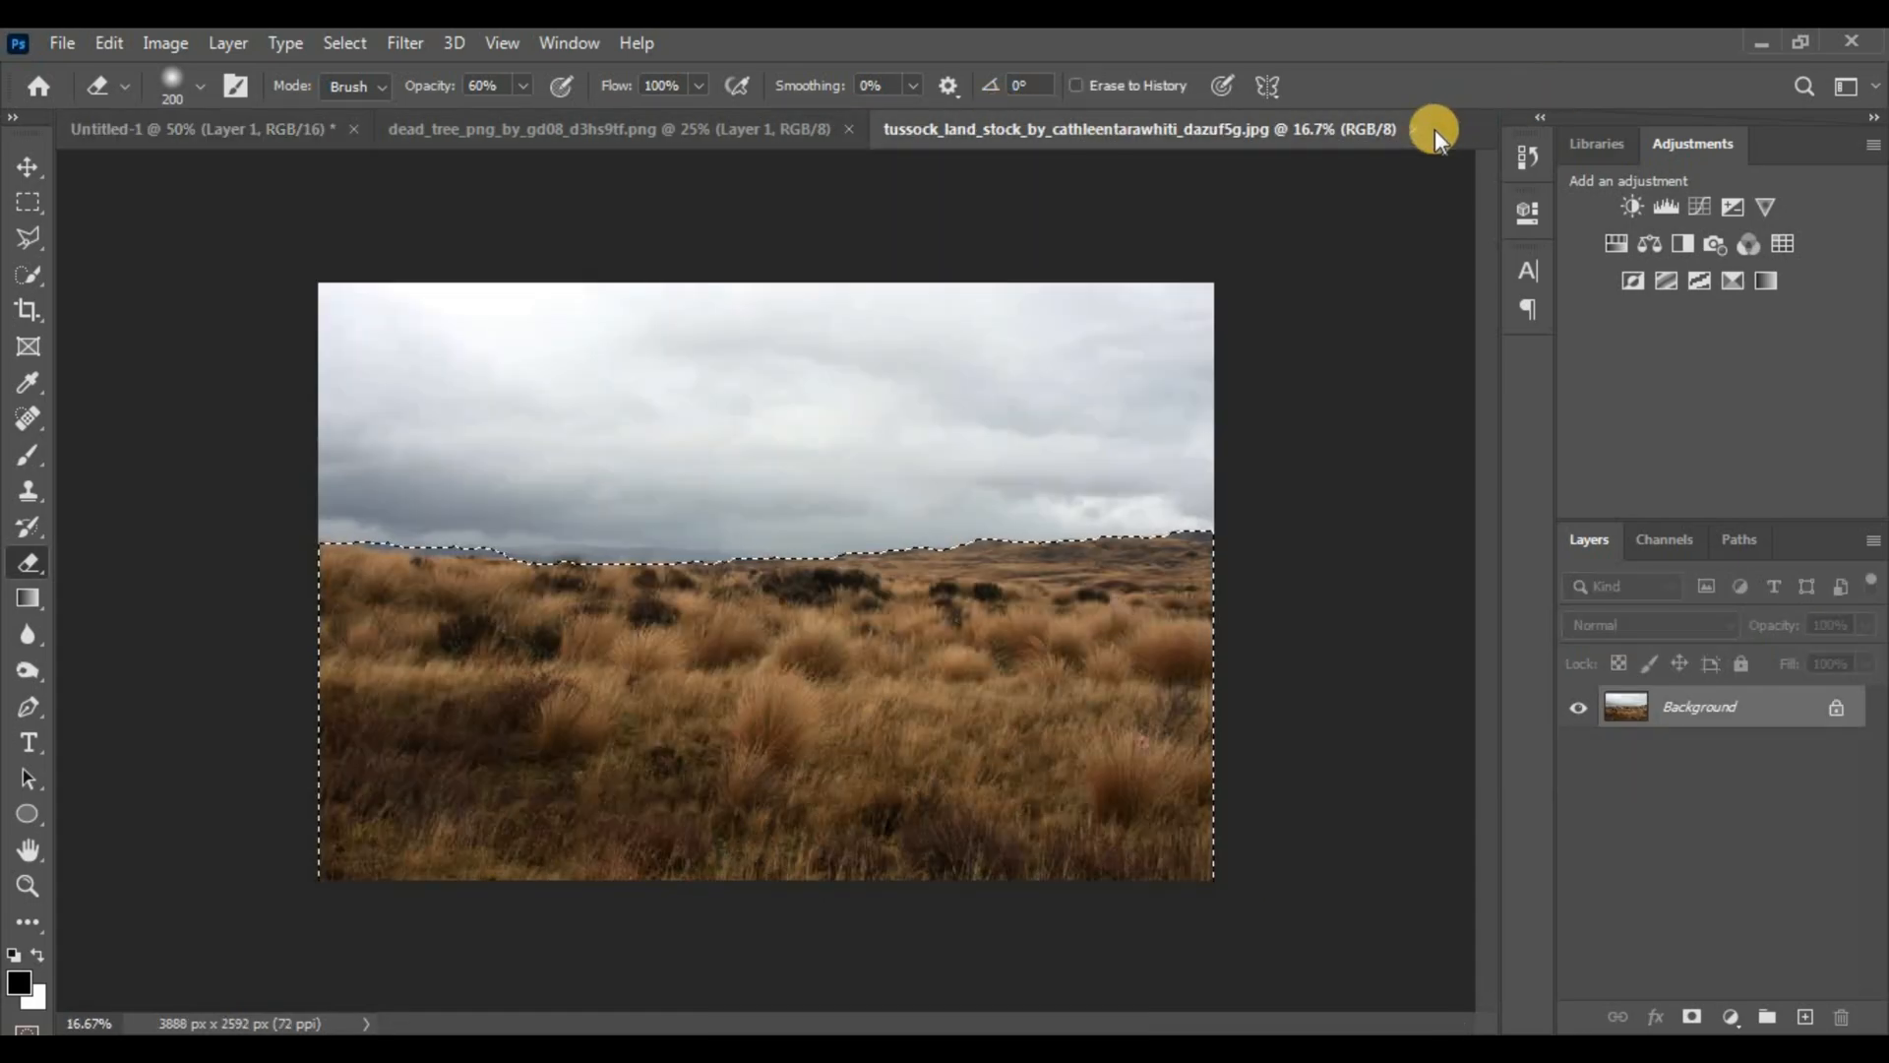
Close the tussock photo and drag the dead tree into the composite as Layer 2
{"action": "key", "text": "ctrl+w"}
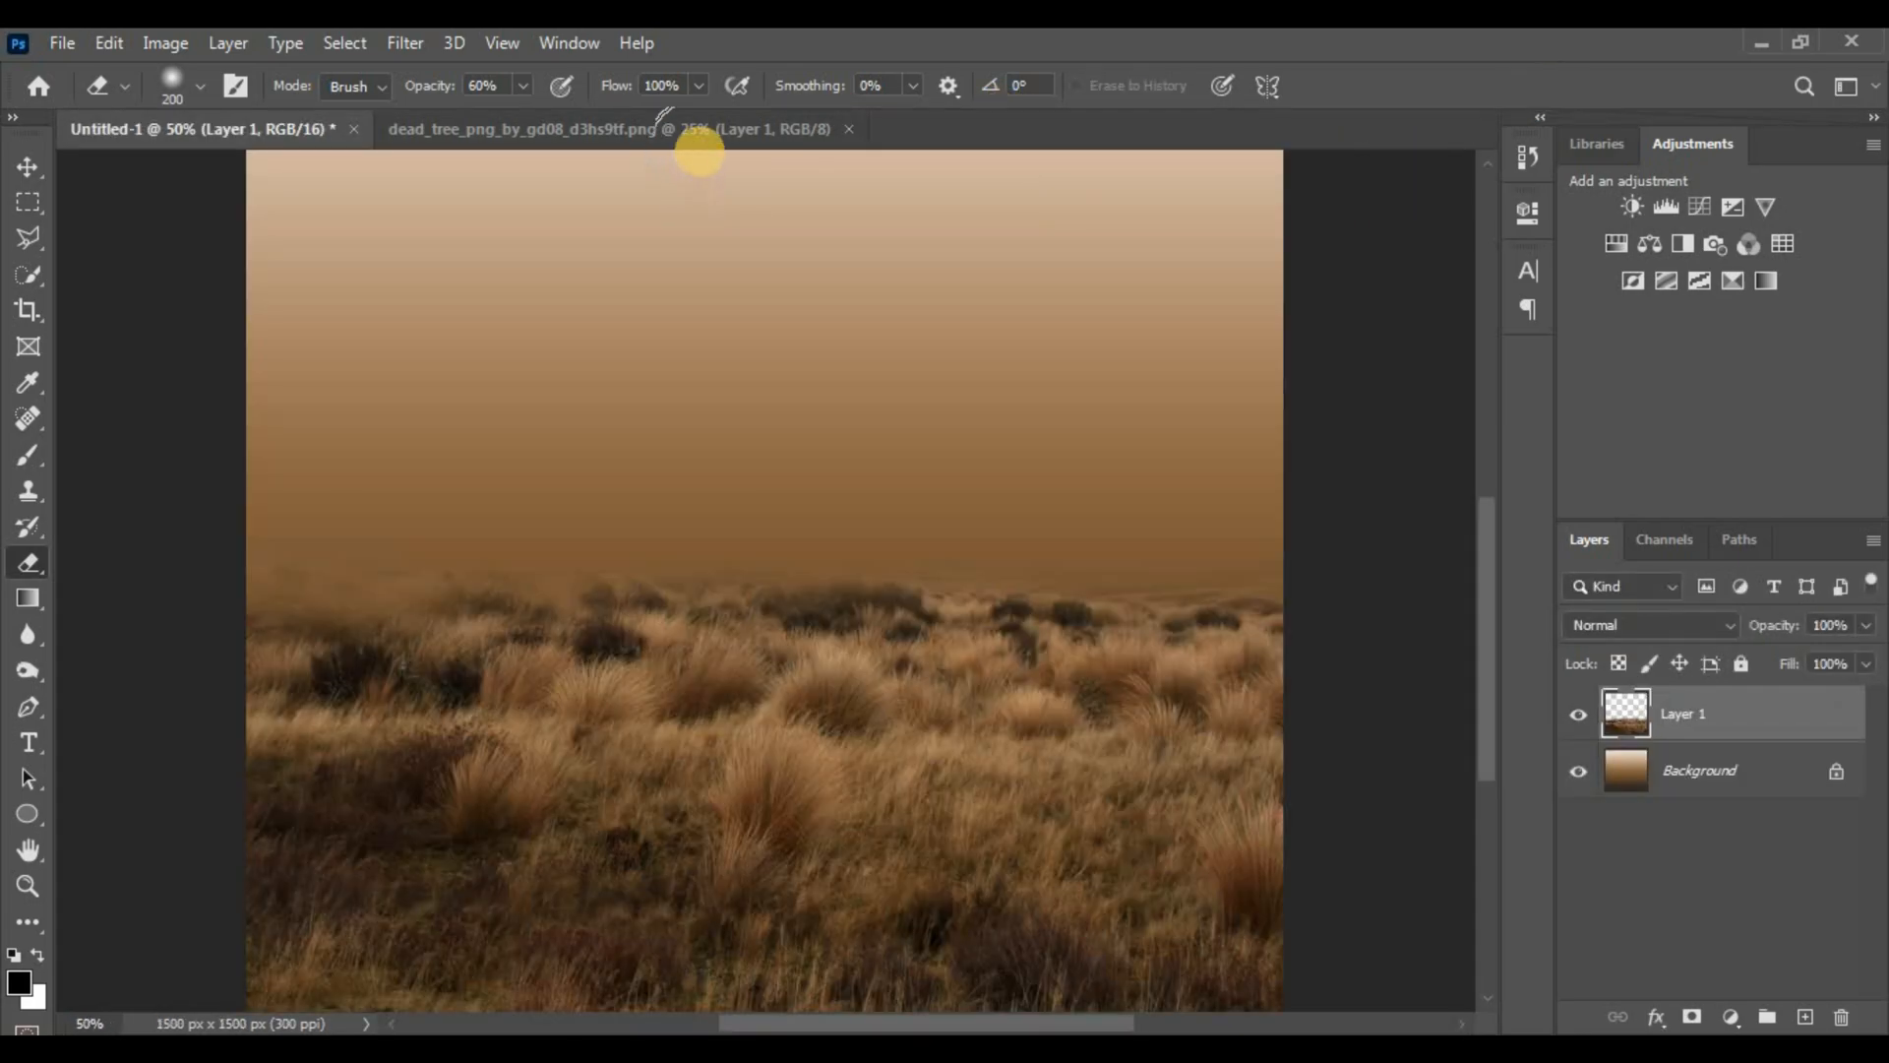
{"action": "left_click", "coordinate": [694, 127]}
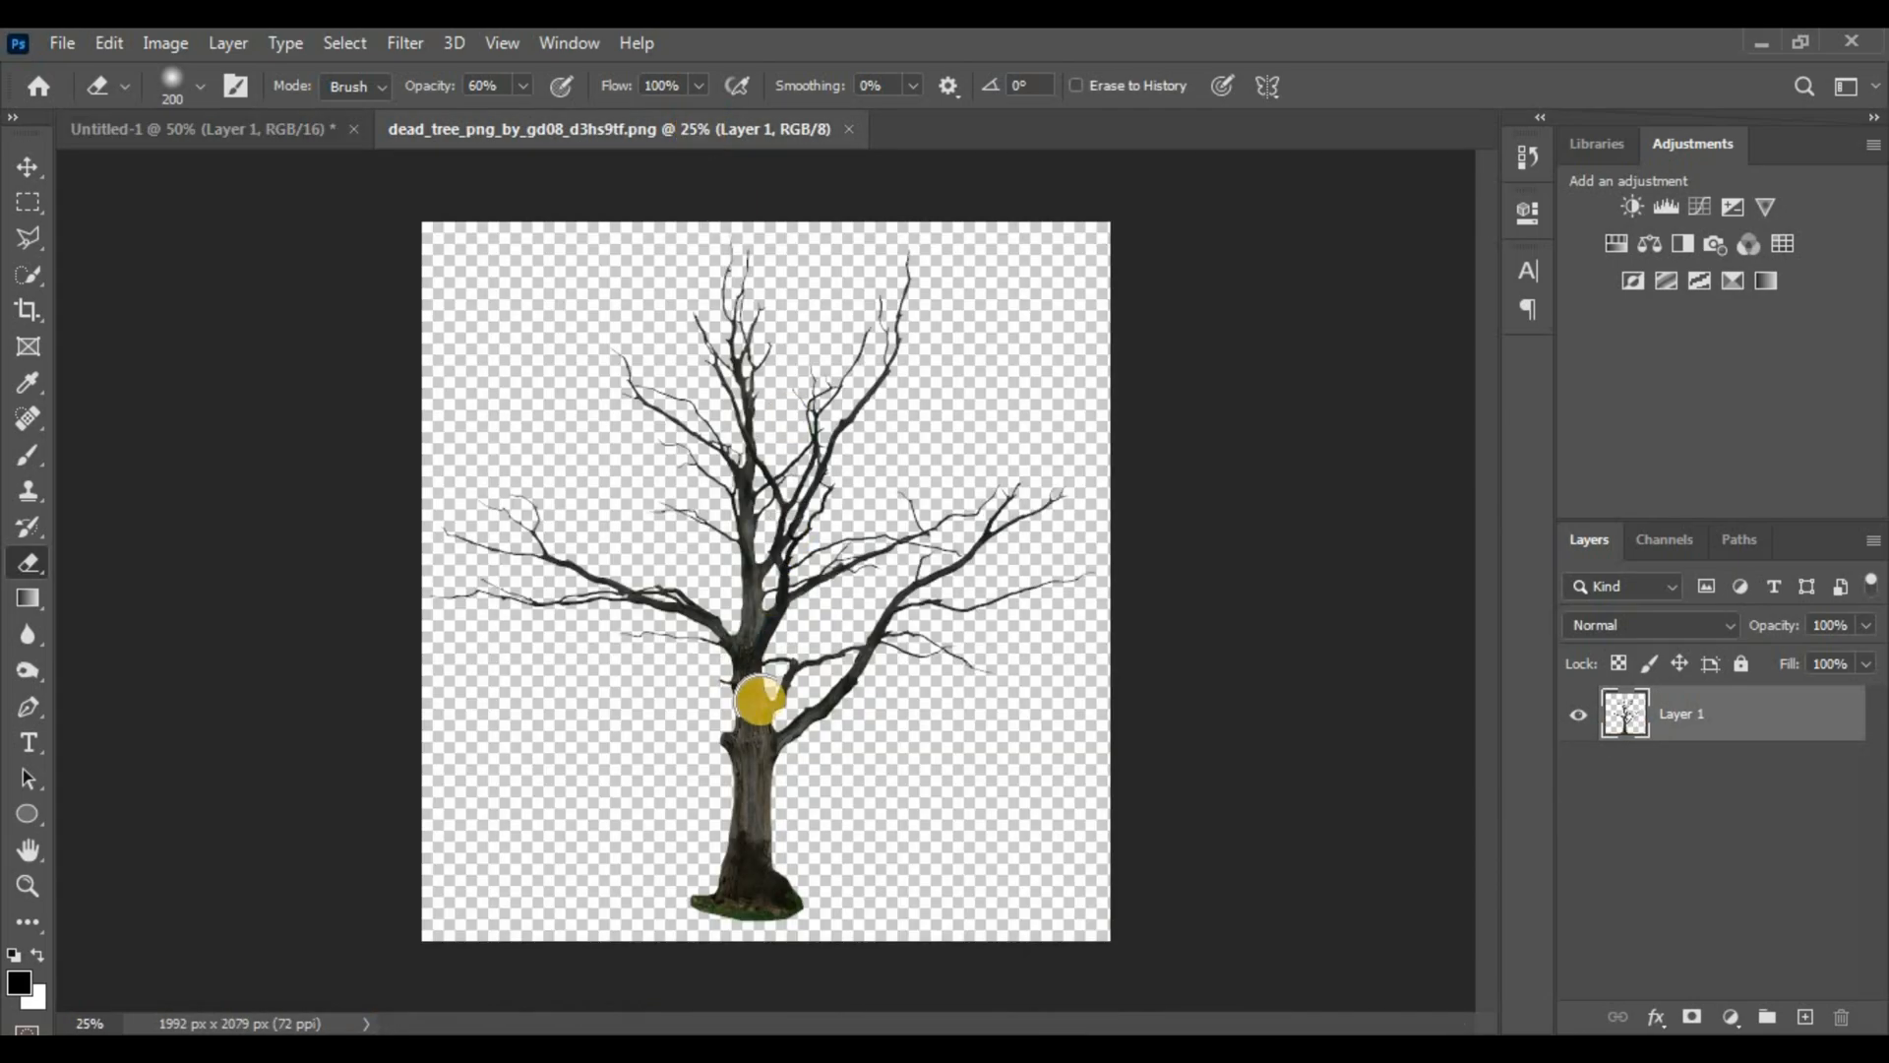
{"action": "key", "text": "v"}
{"action": "mouse_move", "coordinate": [749, 711]}
{"action": "left_mouse_down"}
{"action": "mouse_move", "coordinate": [262, 126]}
{"action": "mouse_move", "coordinate": [618, 386]}
{"action": "left_mouse_up"}
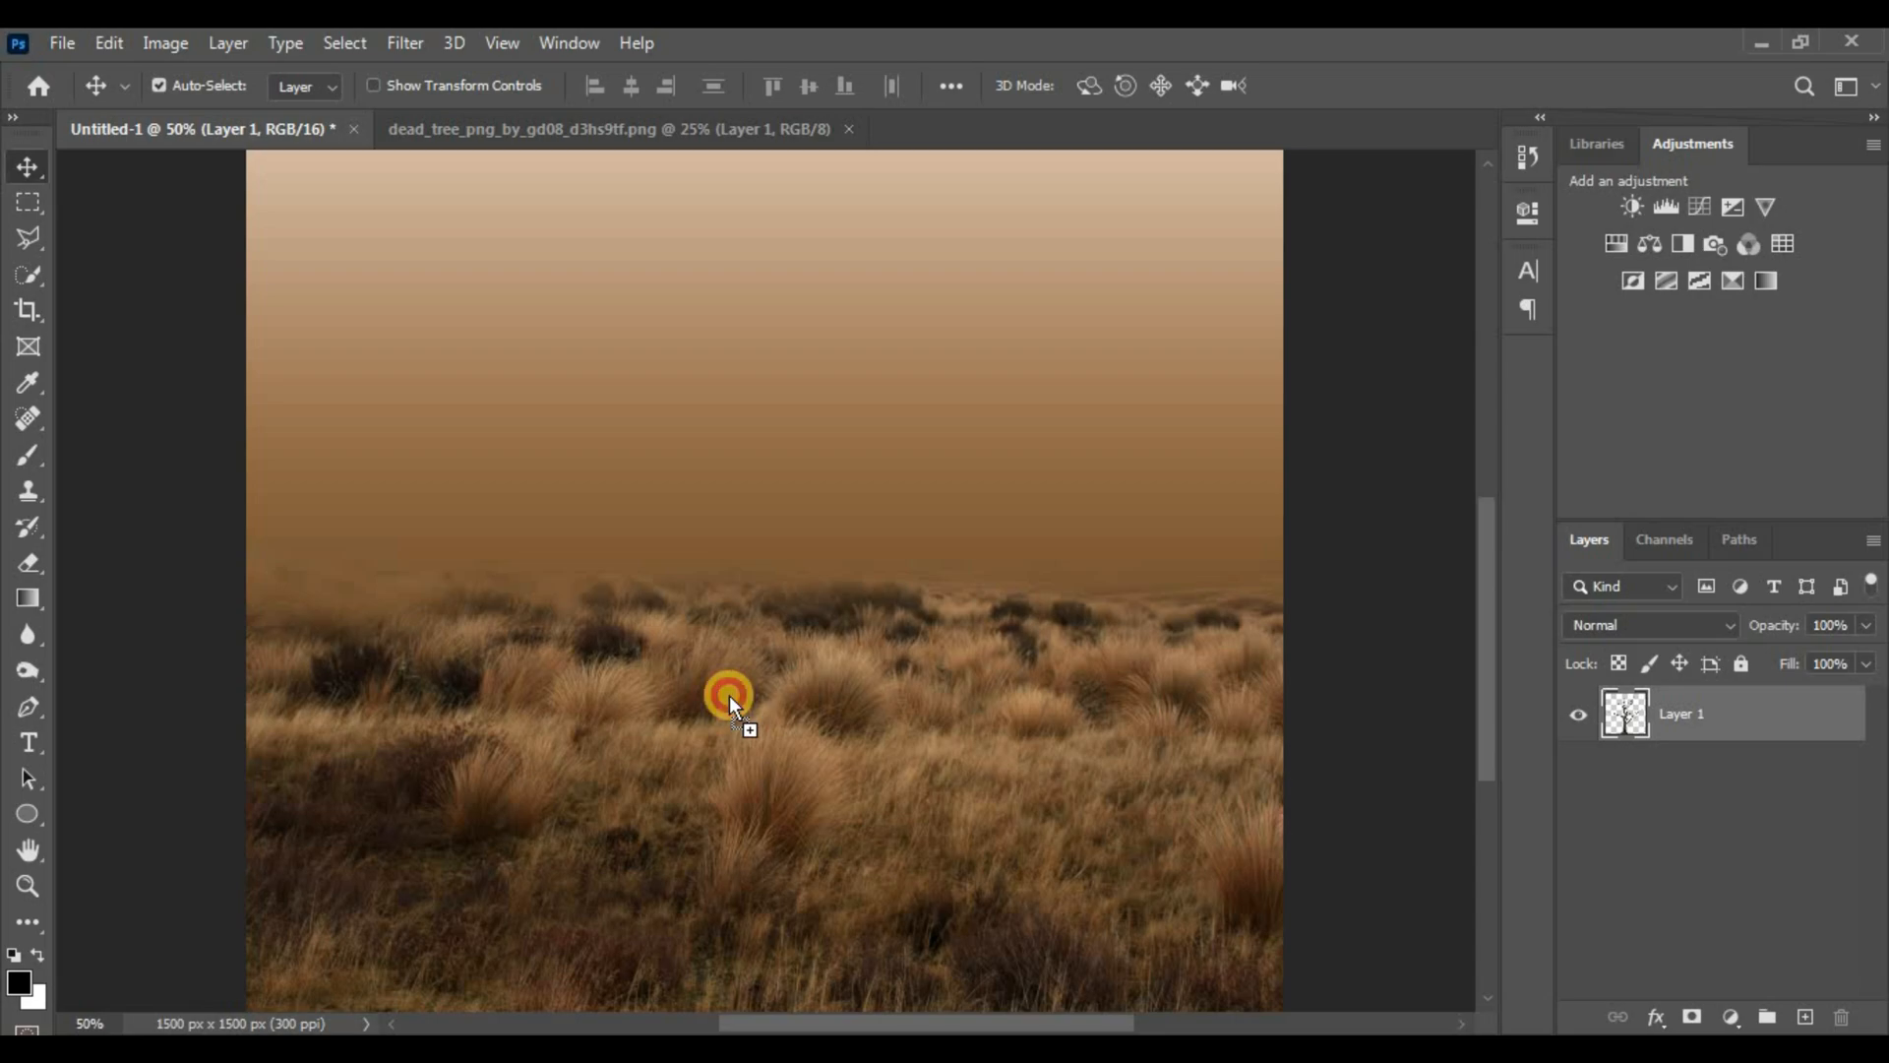
{"action": "left_click_drag", "start_coordinate": [729, 694], "coordinate": [729, 694]}
{"action": "key", "text": "ctrl+minus"}
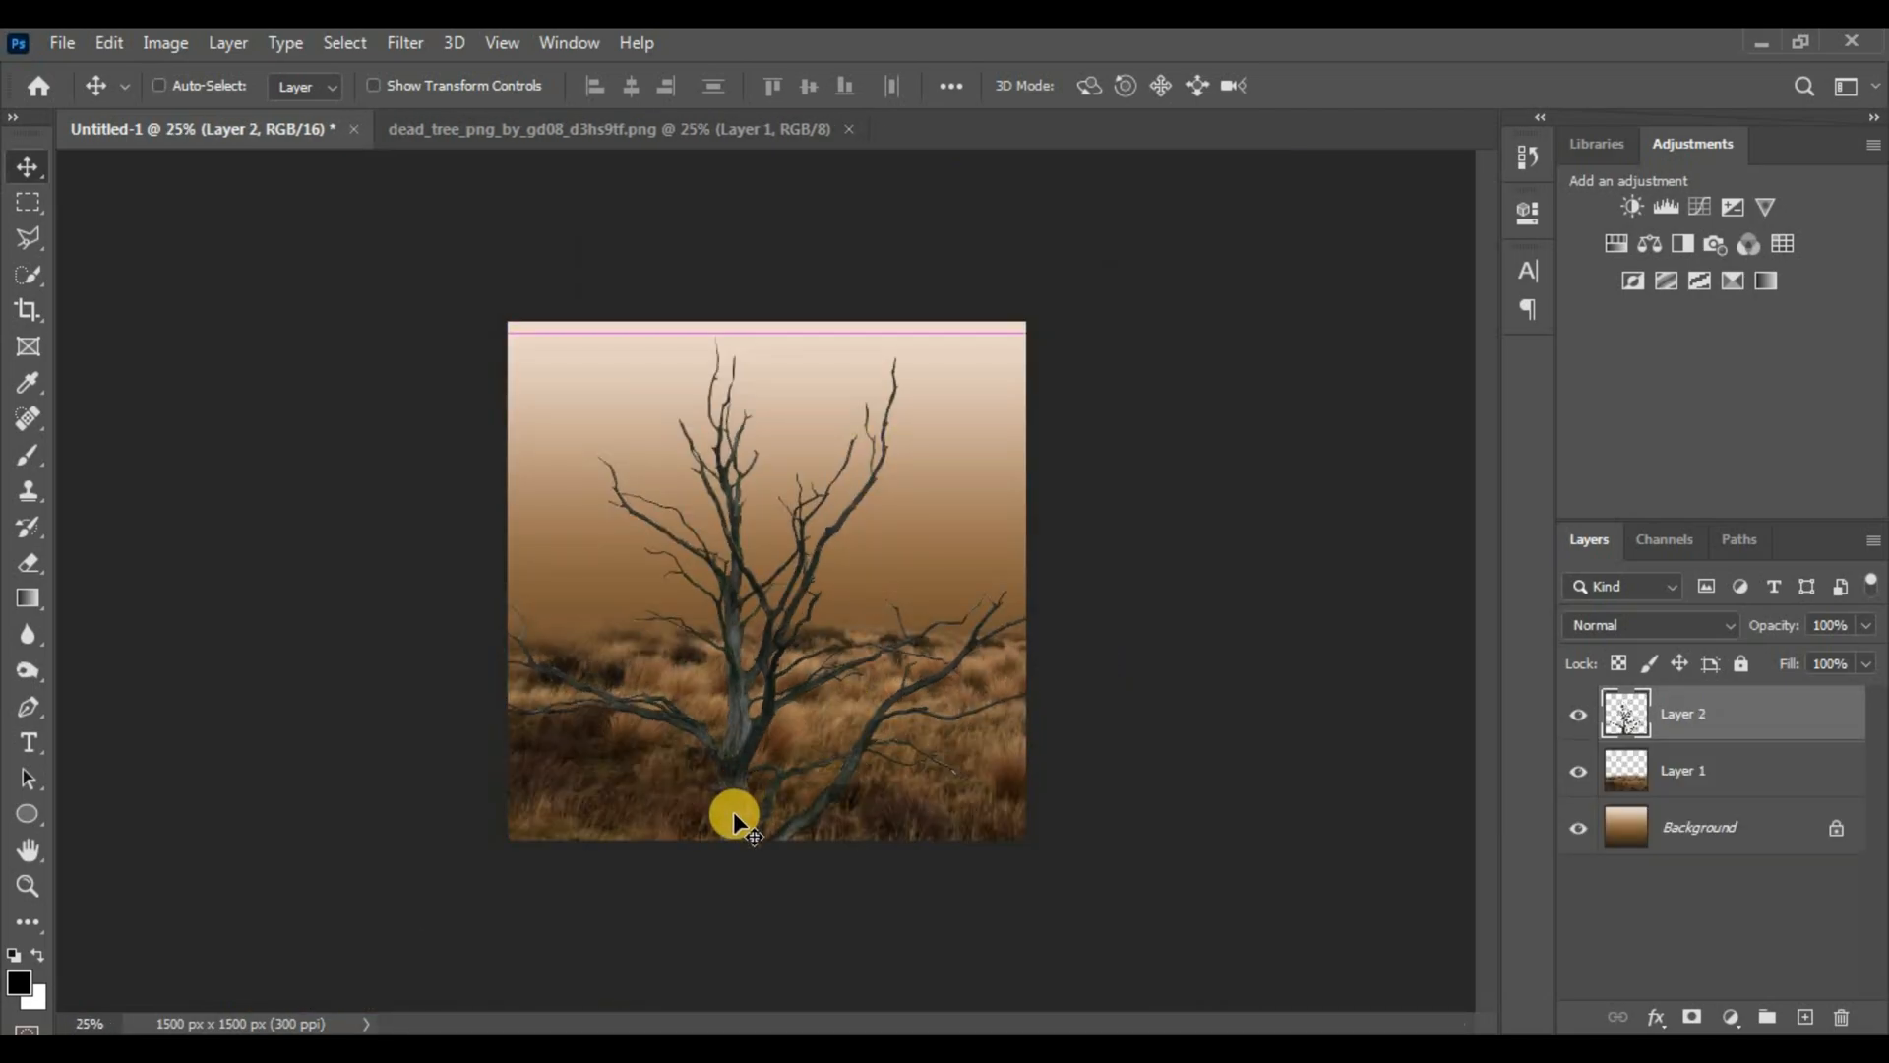
Shrink the tree layer to about 89.87% of its size
{"action": "key", "text": "ctrl+t"}
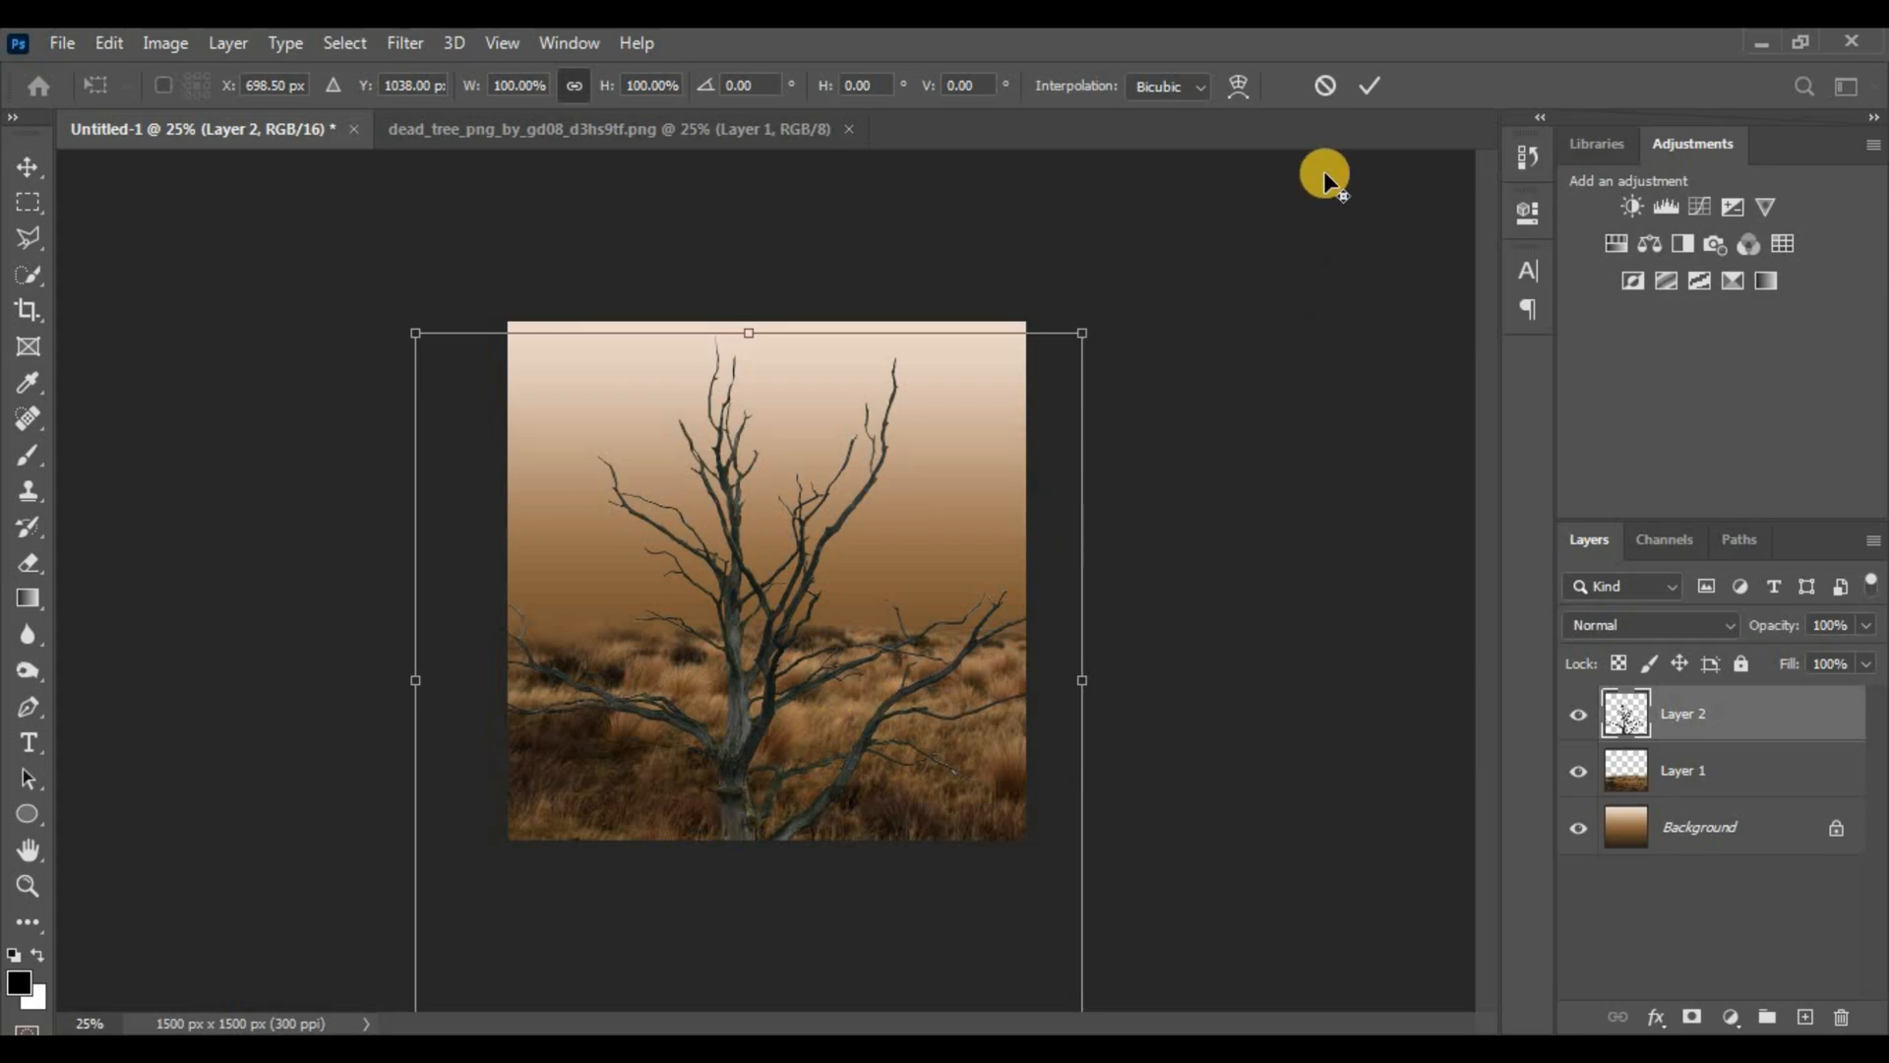
{"action": "left_click_drag", "start_coordinate": [1087, 326], "coordinate": [945, 528]}
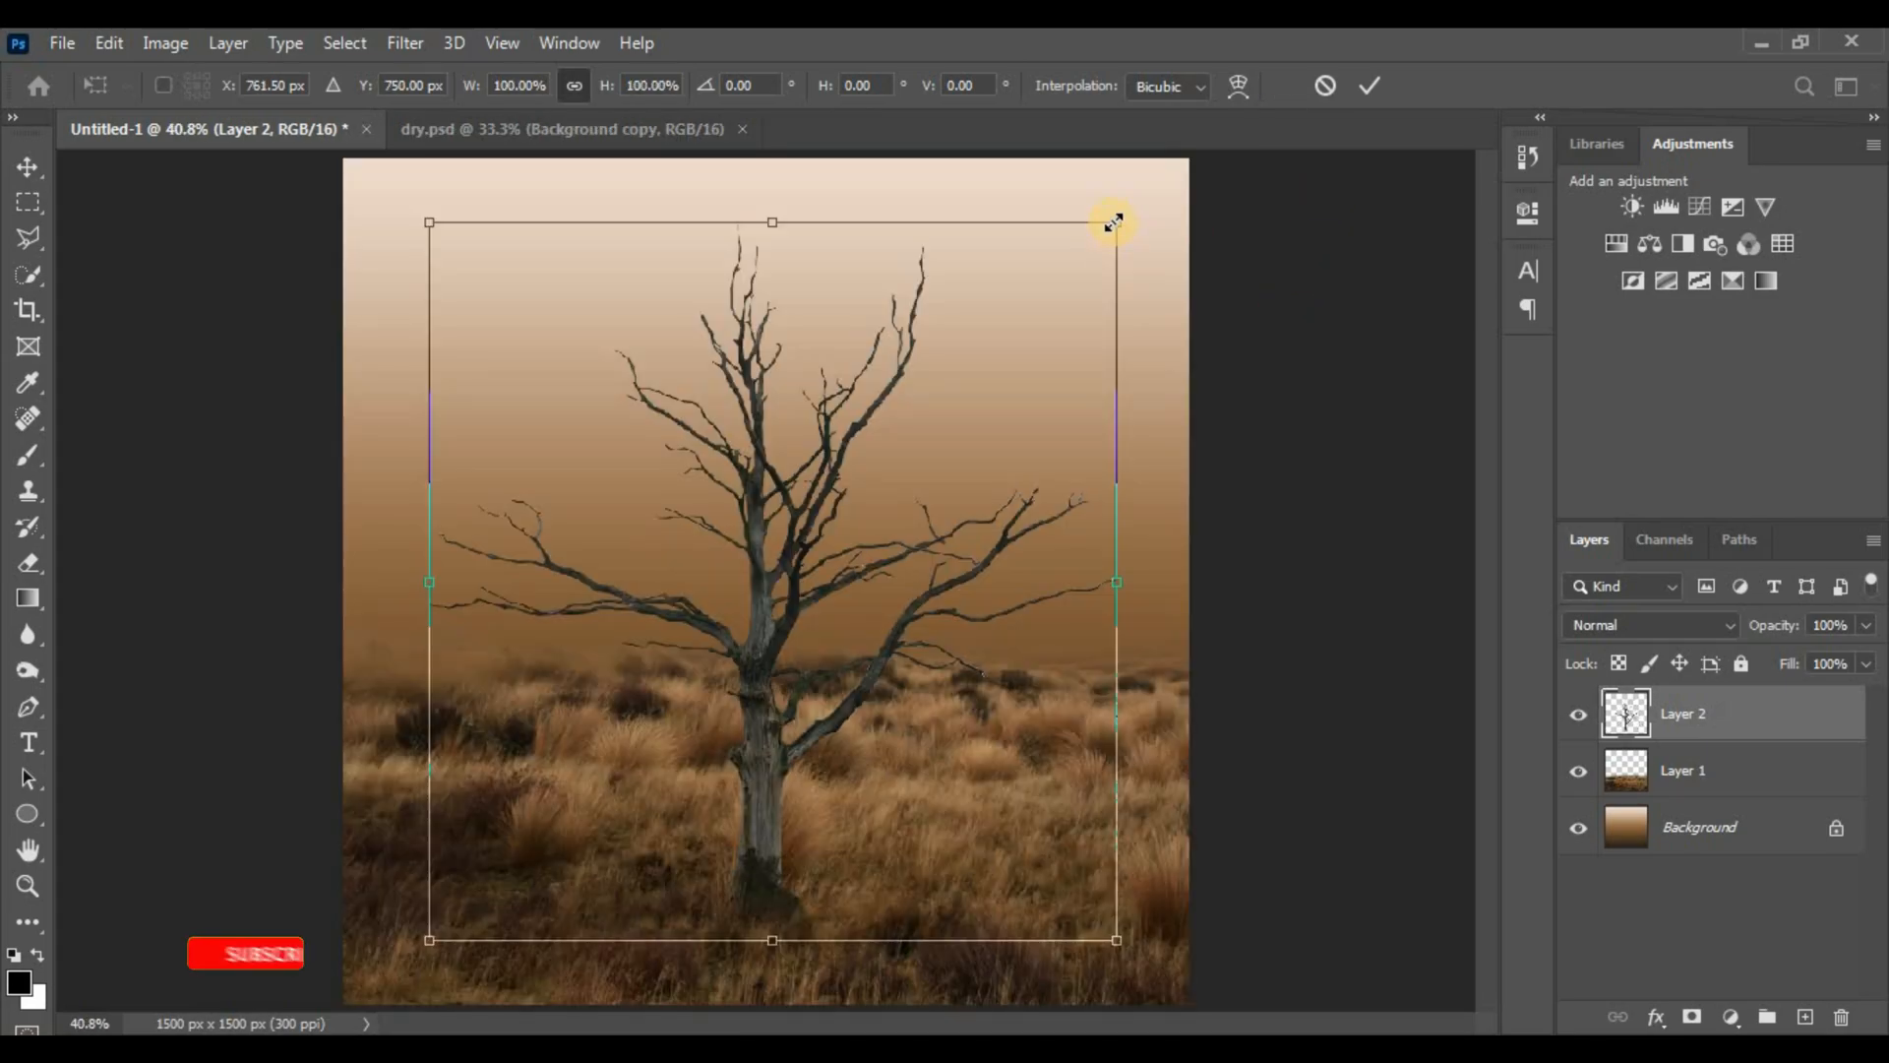
{"action": "left_click_drag", "start_coordinate": [1109, 219], "coordinate": [1019, 316]}
{"action": "key", "text": "Return"}
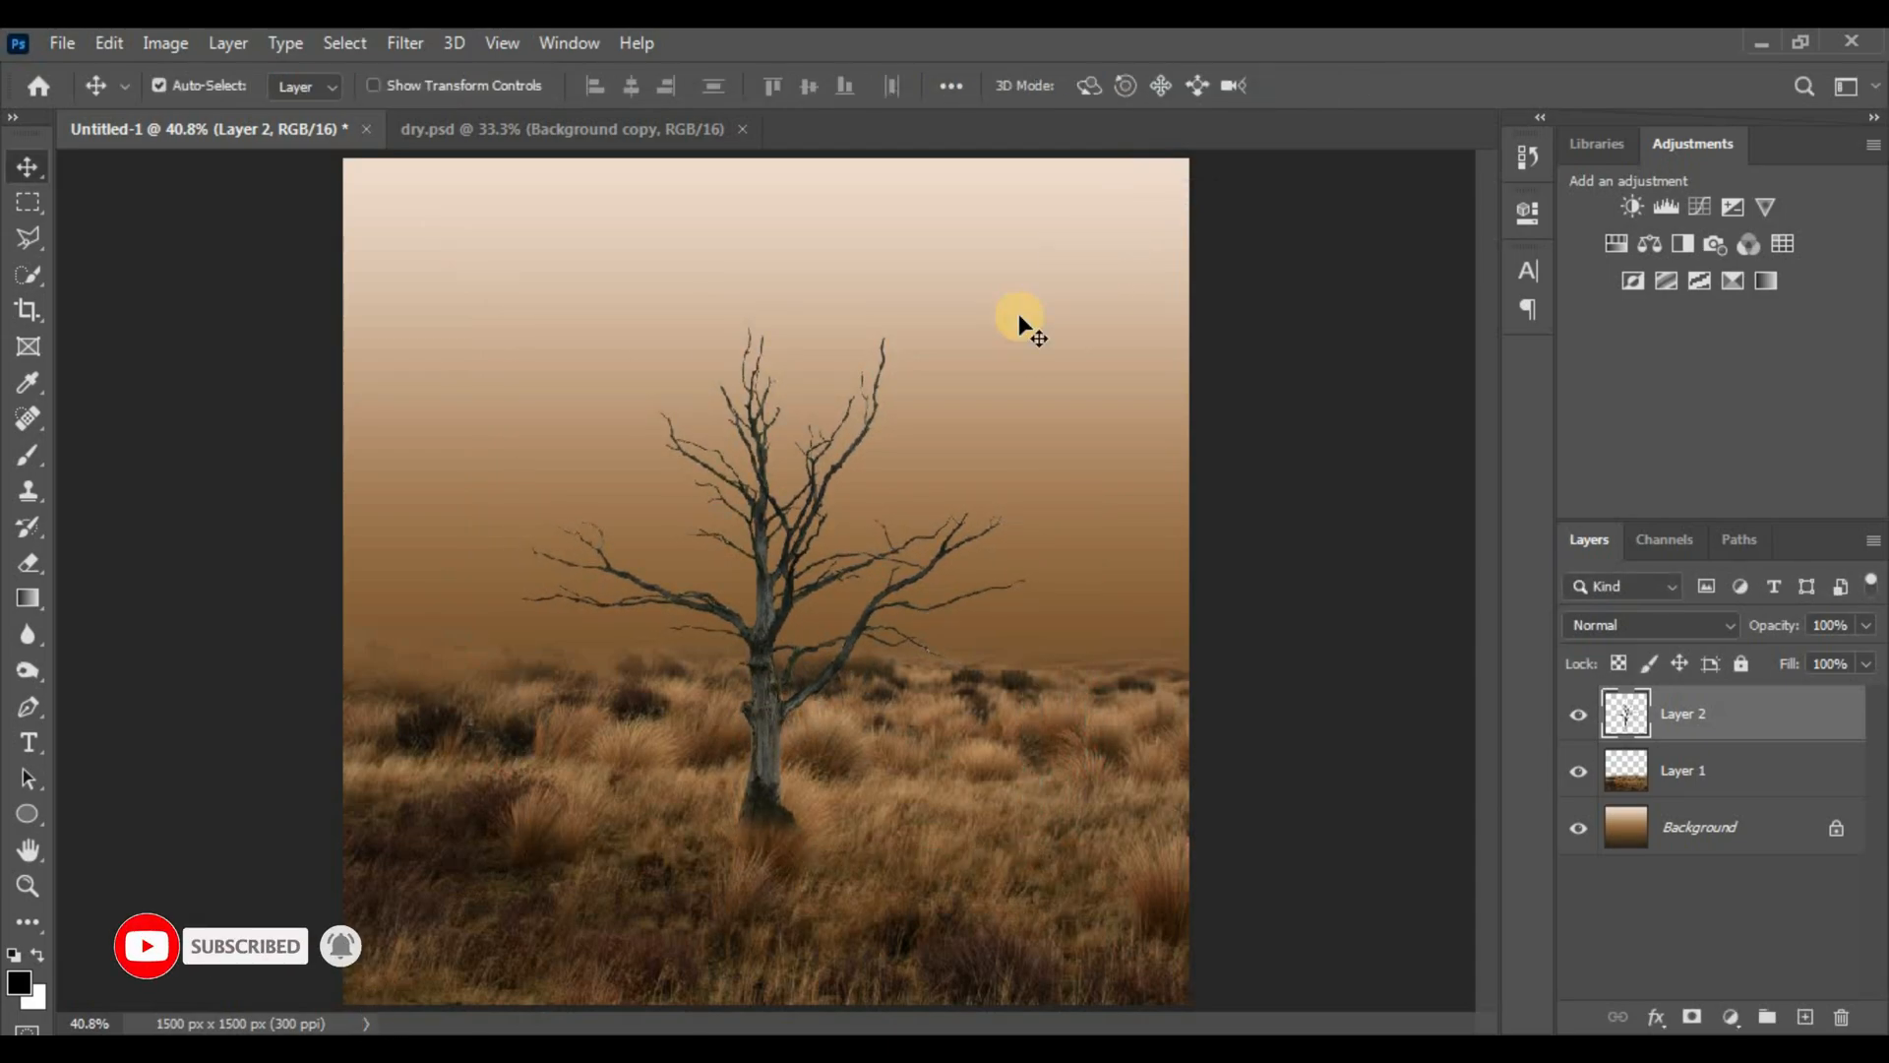
{"action": "key", "text": "ctrl+t"}
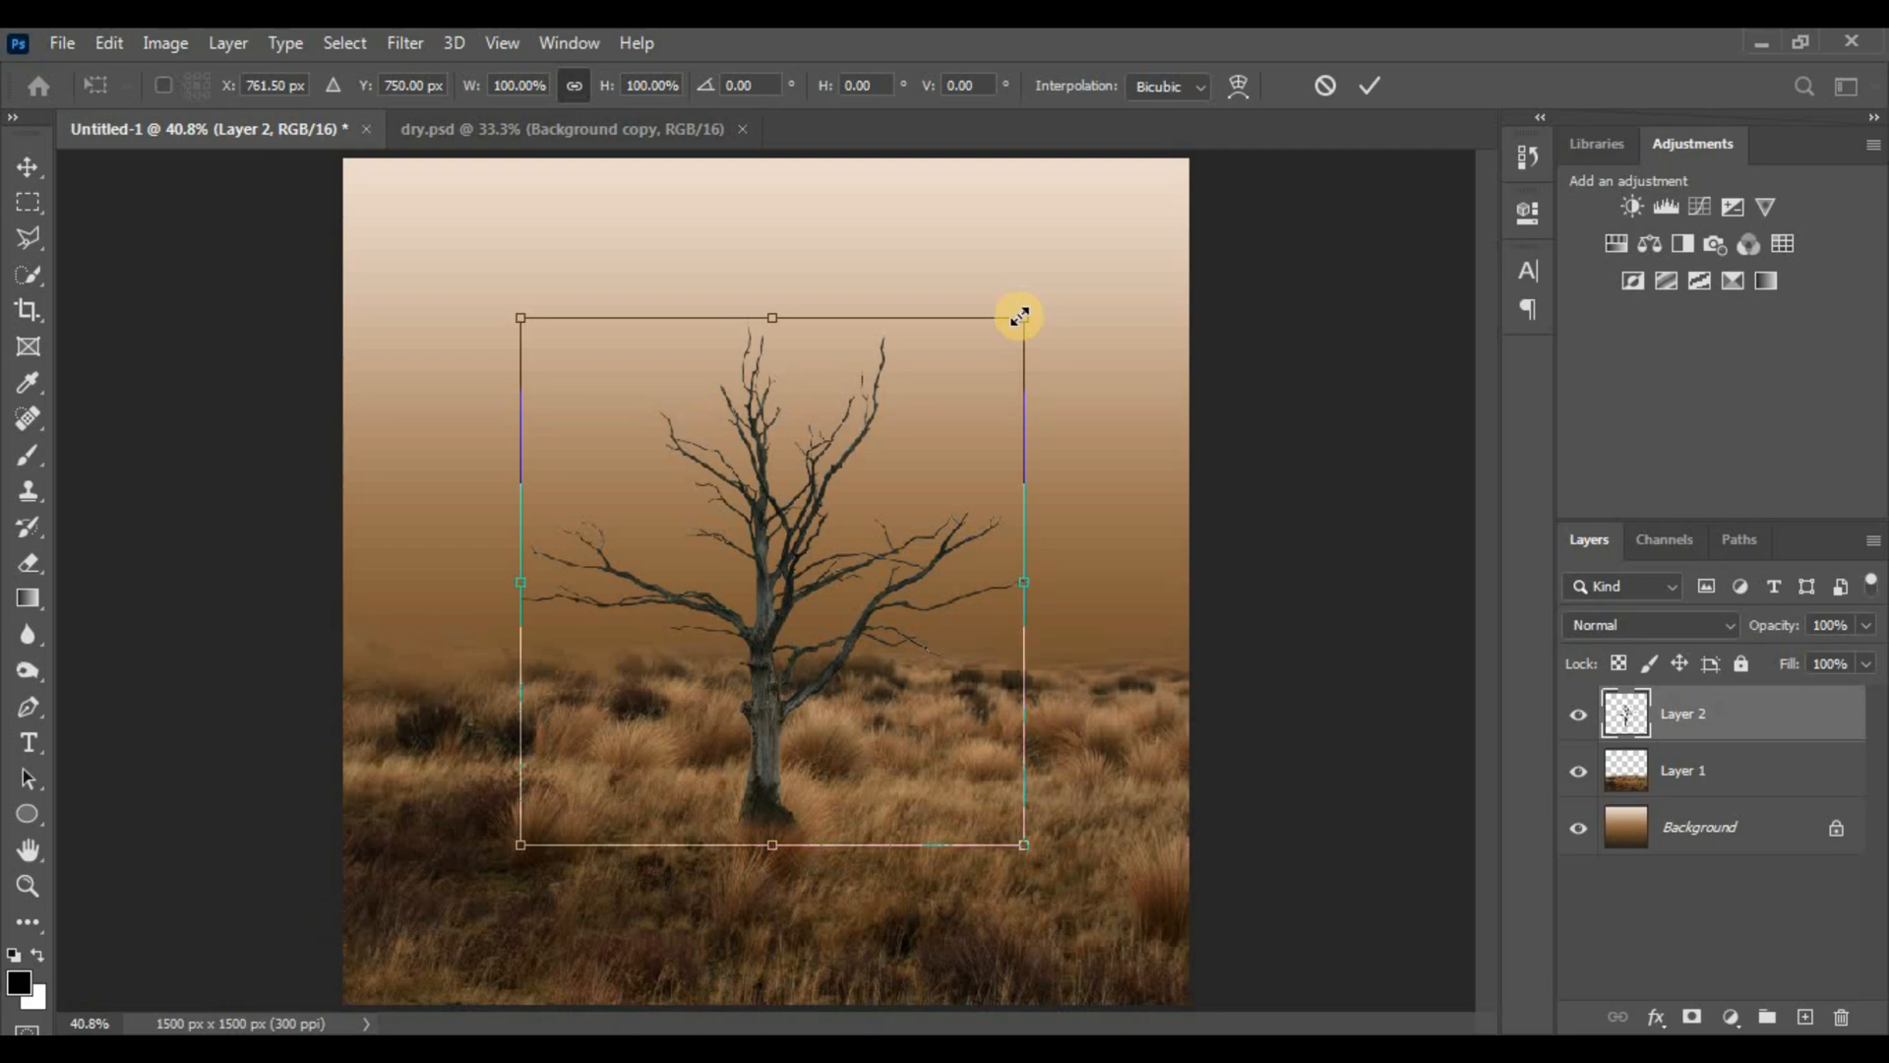
{"action": "left_click_drag", "start_coordinate": [1020, 316], "coordinate": [990, 321]}
{"action": "key", "text": "Return"}
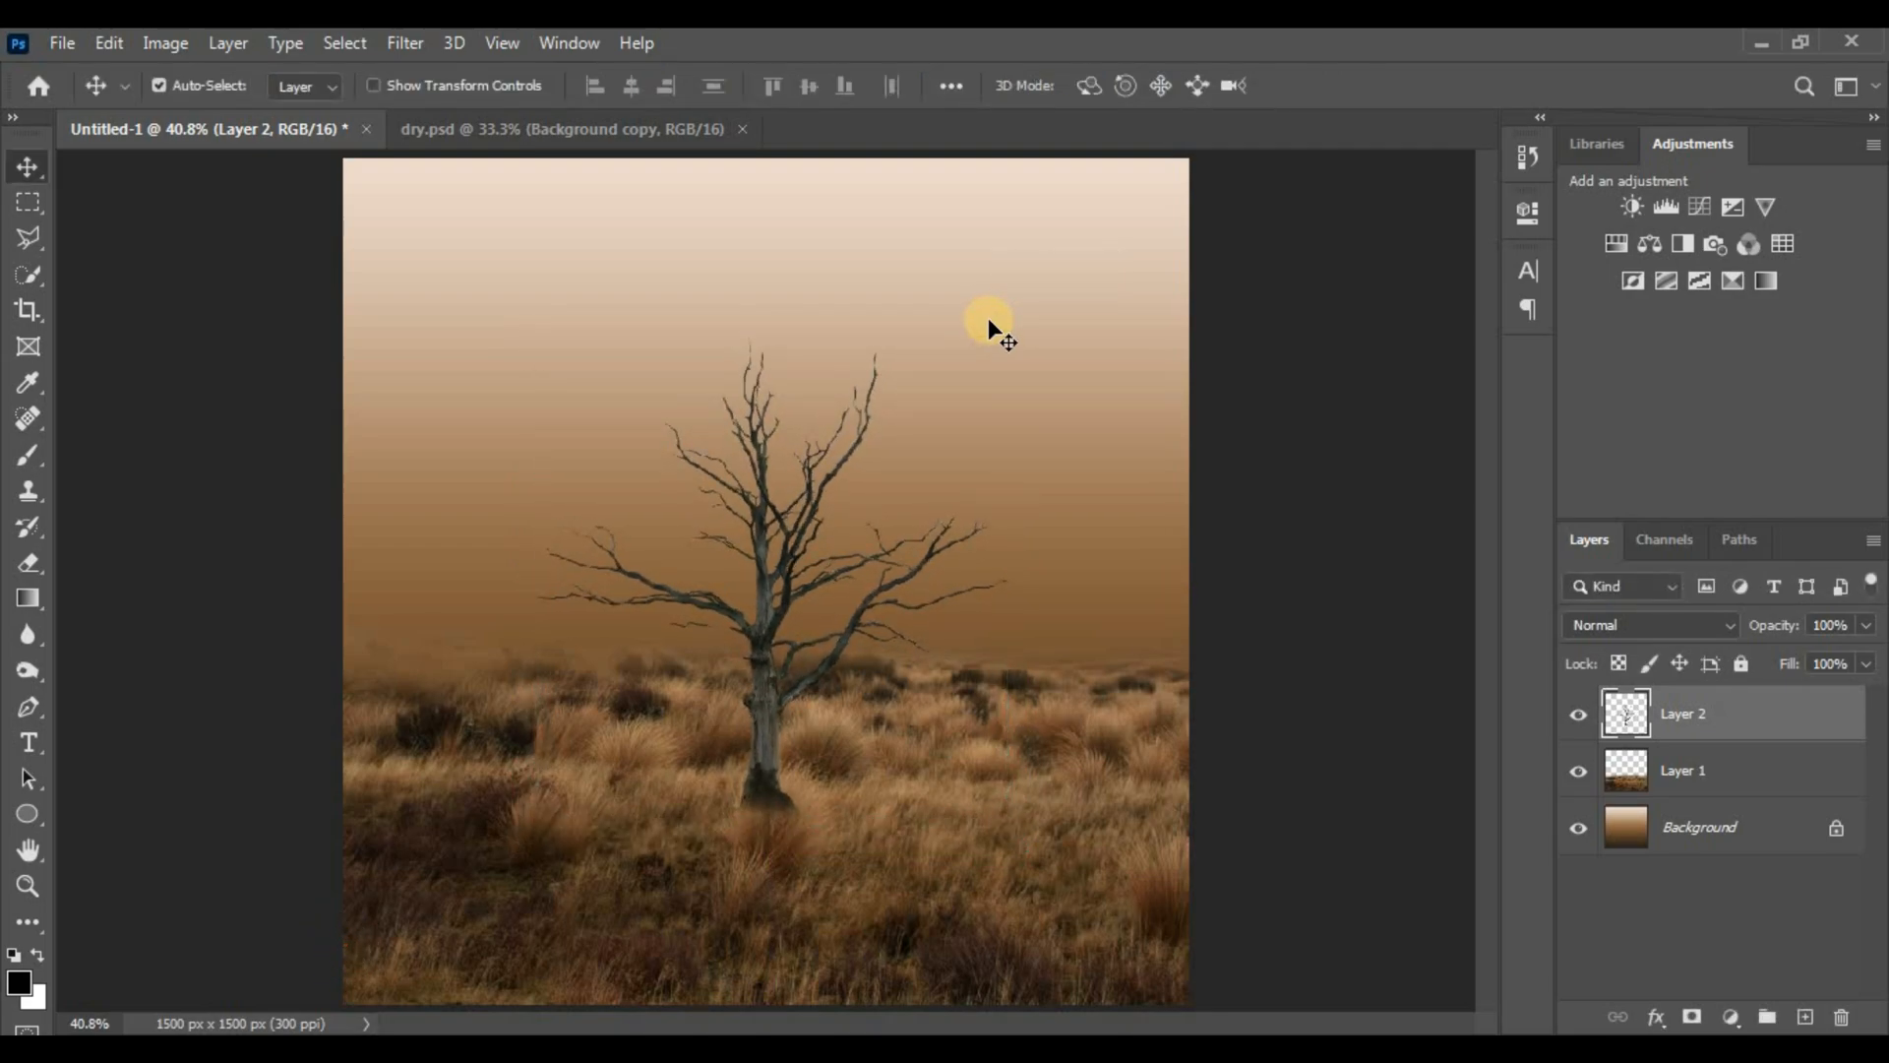
Apply a Camera Raw filter to the tree with Dehaze +9 and Vibrance about +66
{"action": "left_click", "coordinate": [405, 43]}
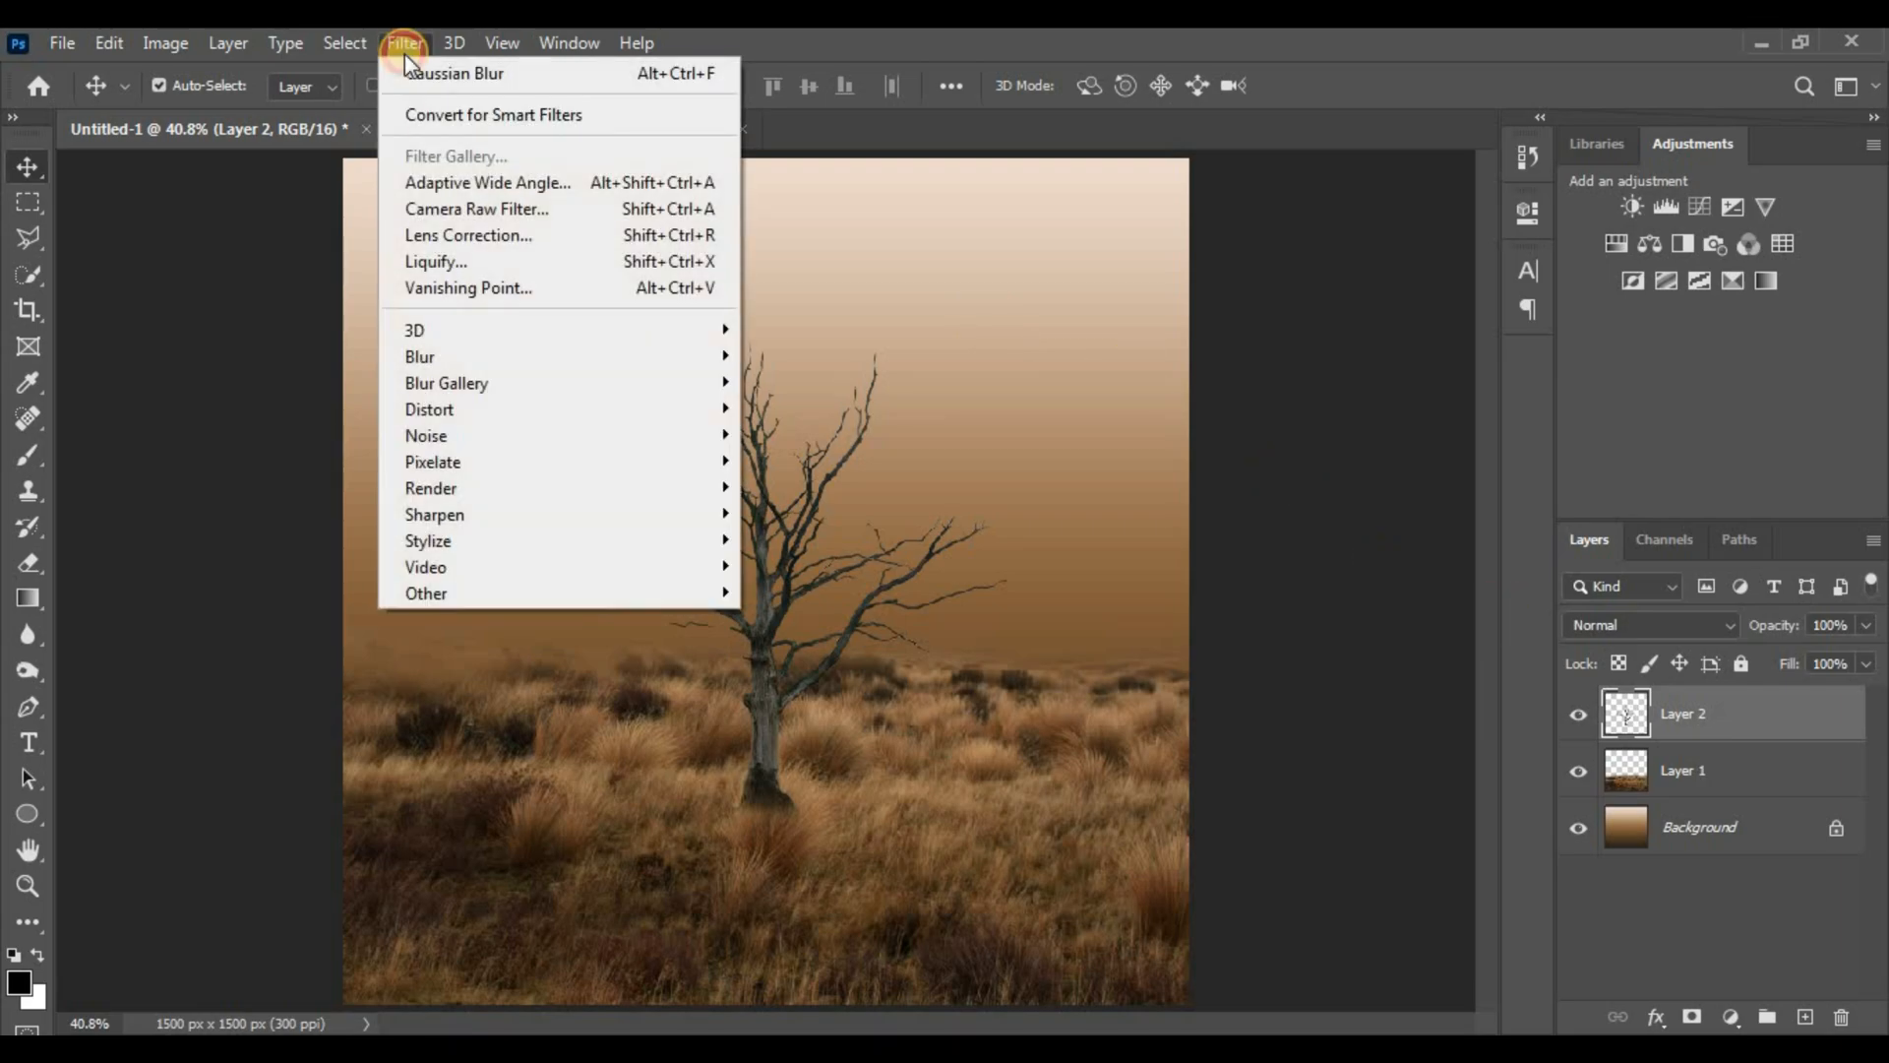
{"action": "left_click", "coordinate": [476, 215]}
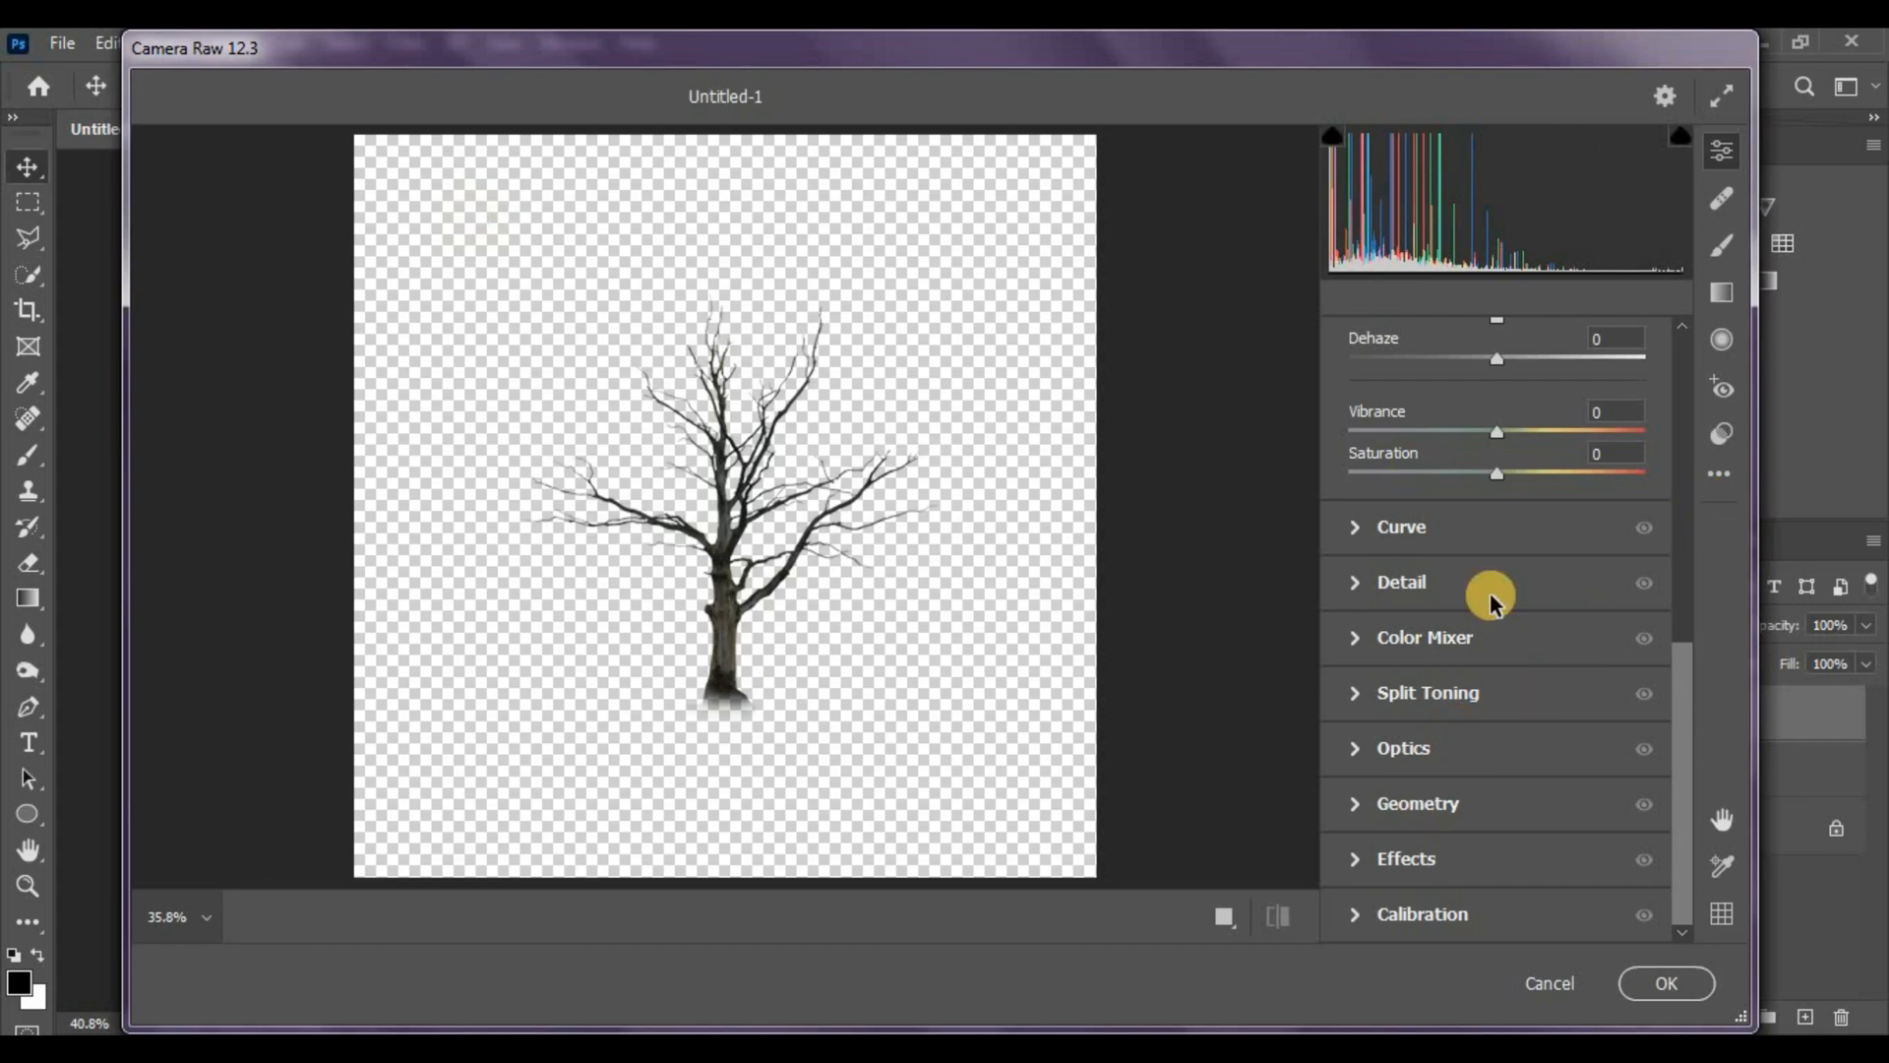
{"action": "left_click", "coordinate": [1615, 411]}
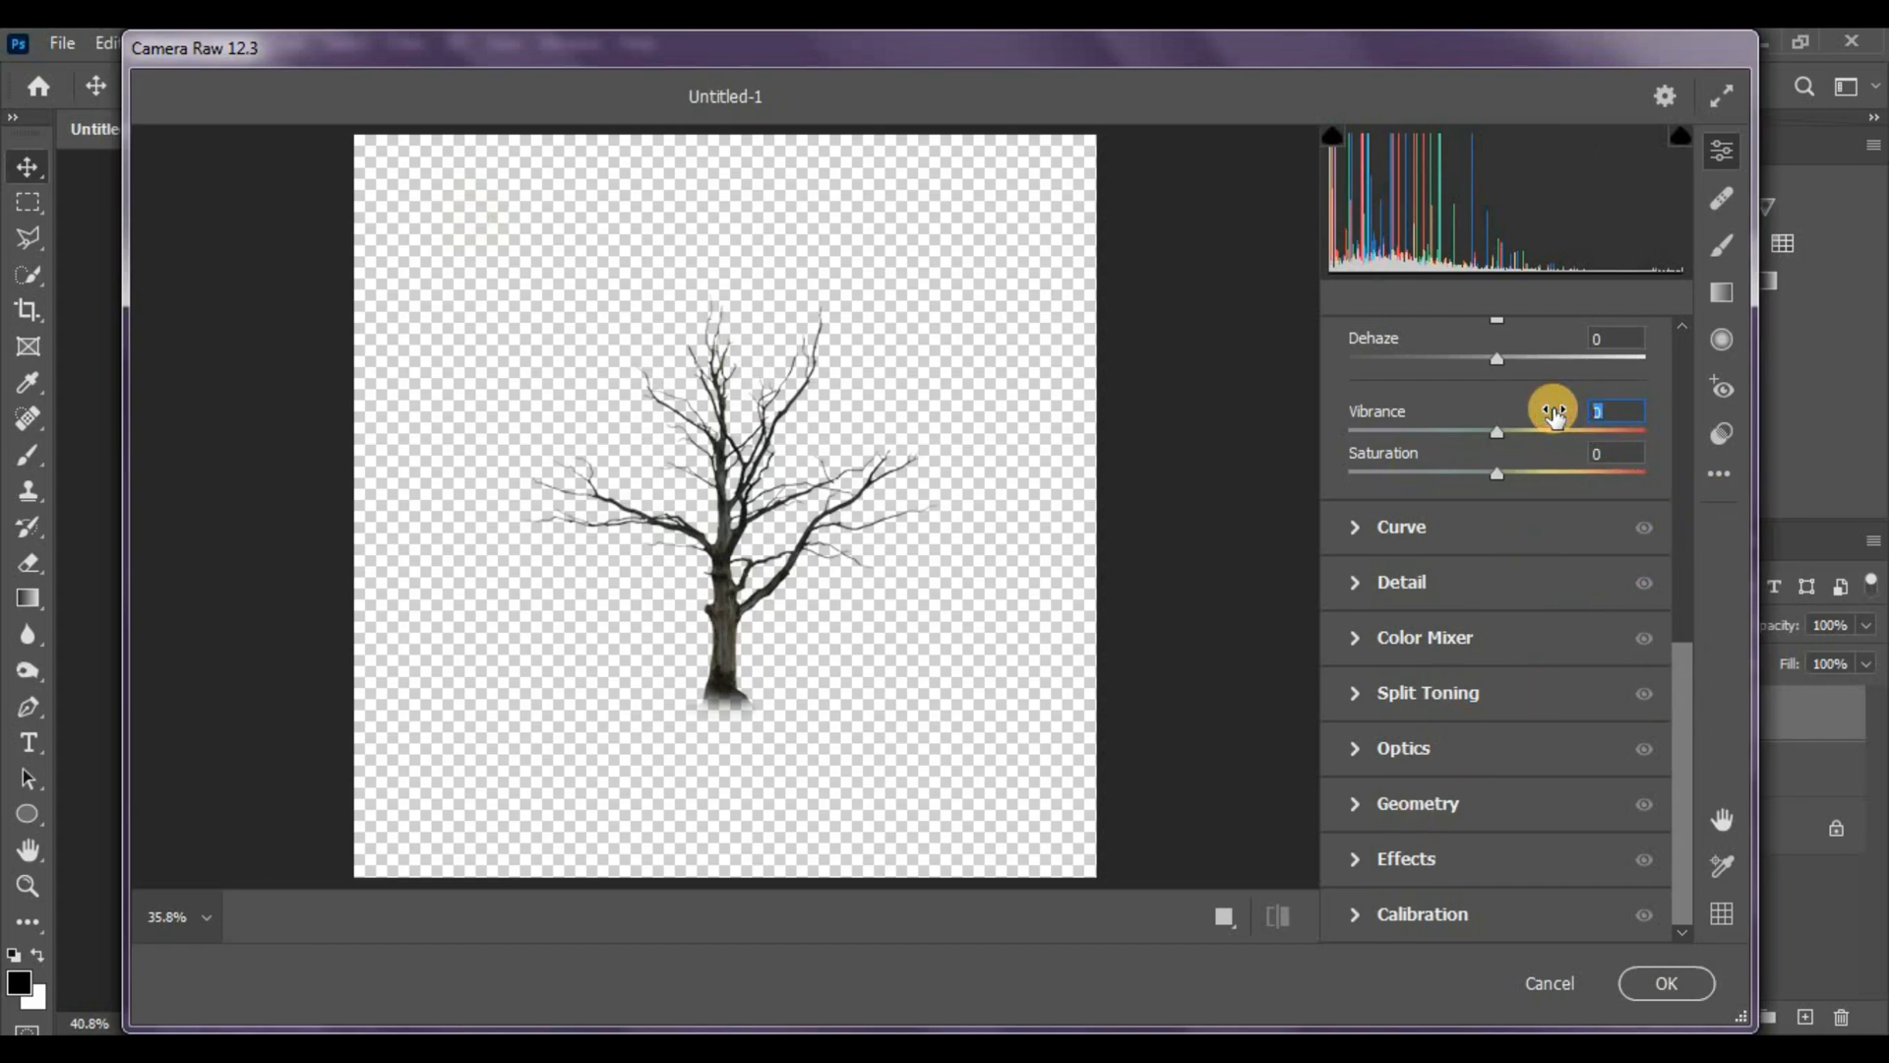
{"action": "left_click", "coordinate": [1559, 339]}
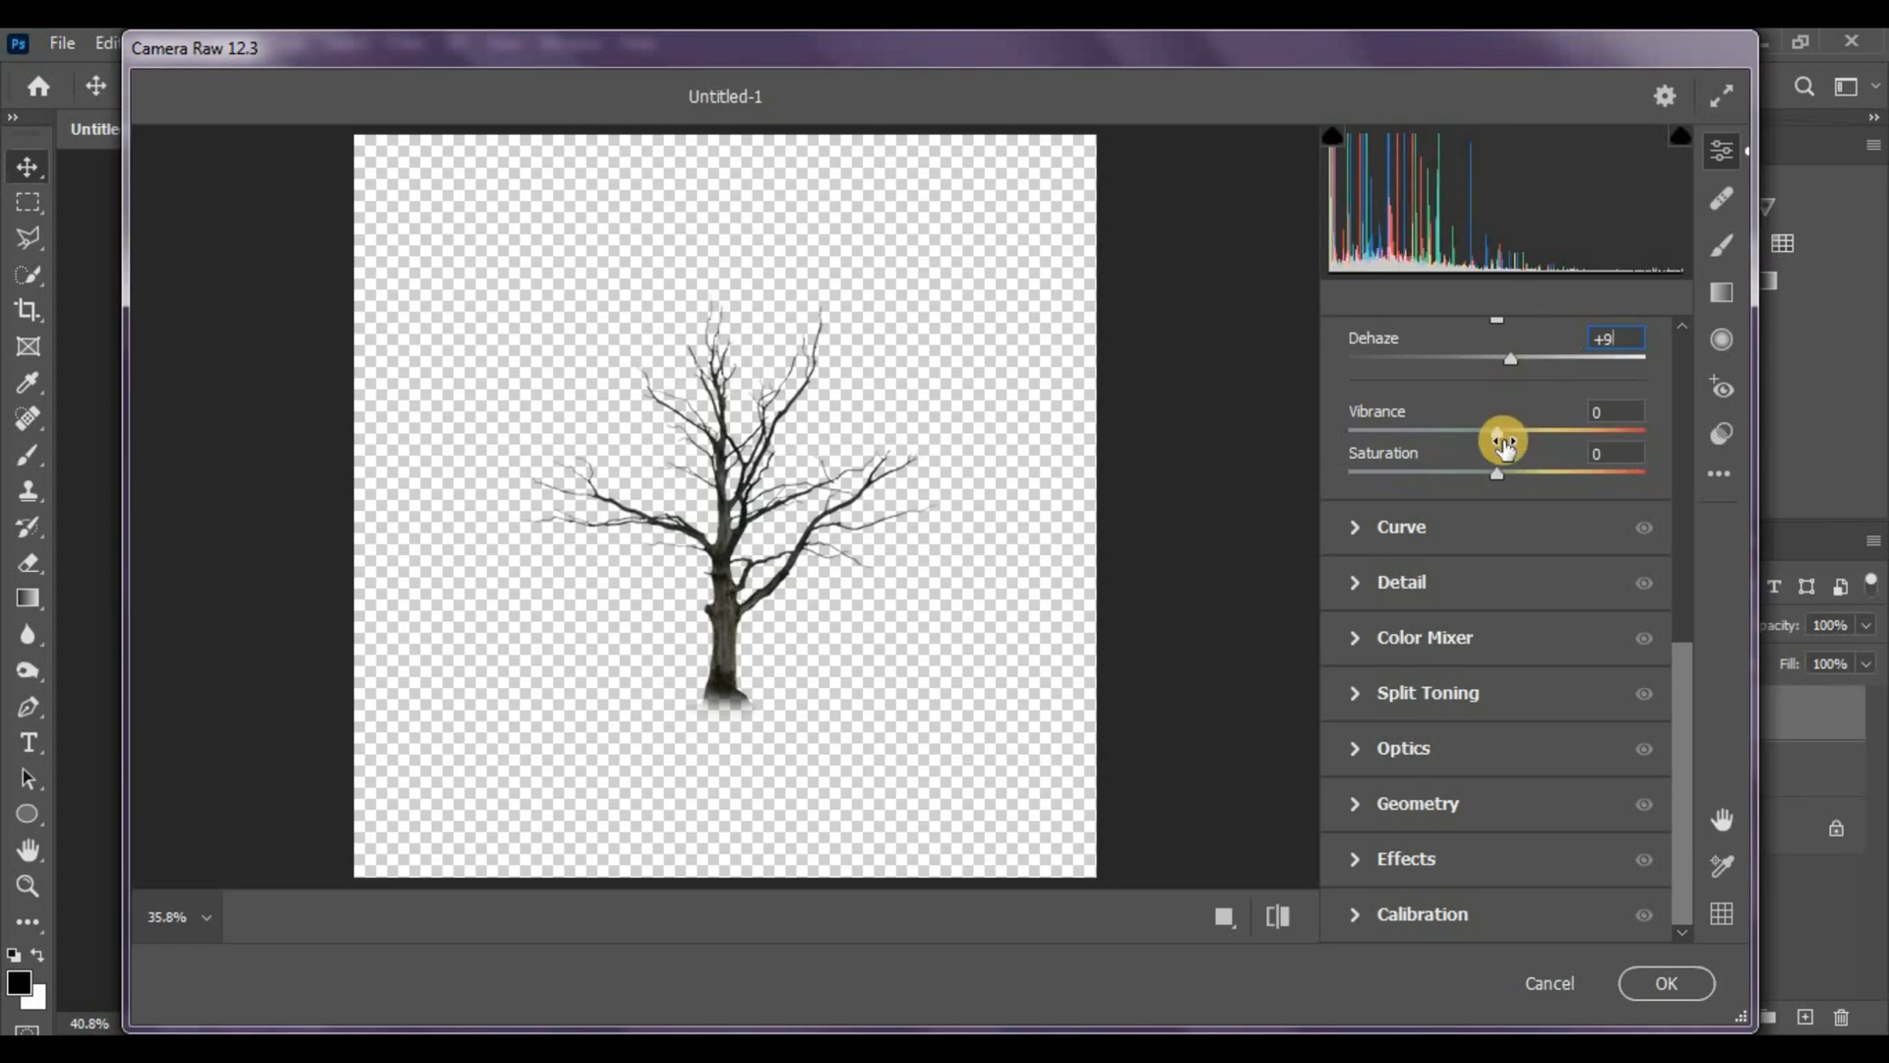
{"action": "left_click_drag", "start_coordinate": [1496, 432], "coordinate": [1614, 426]}
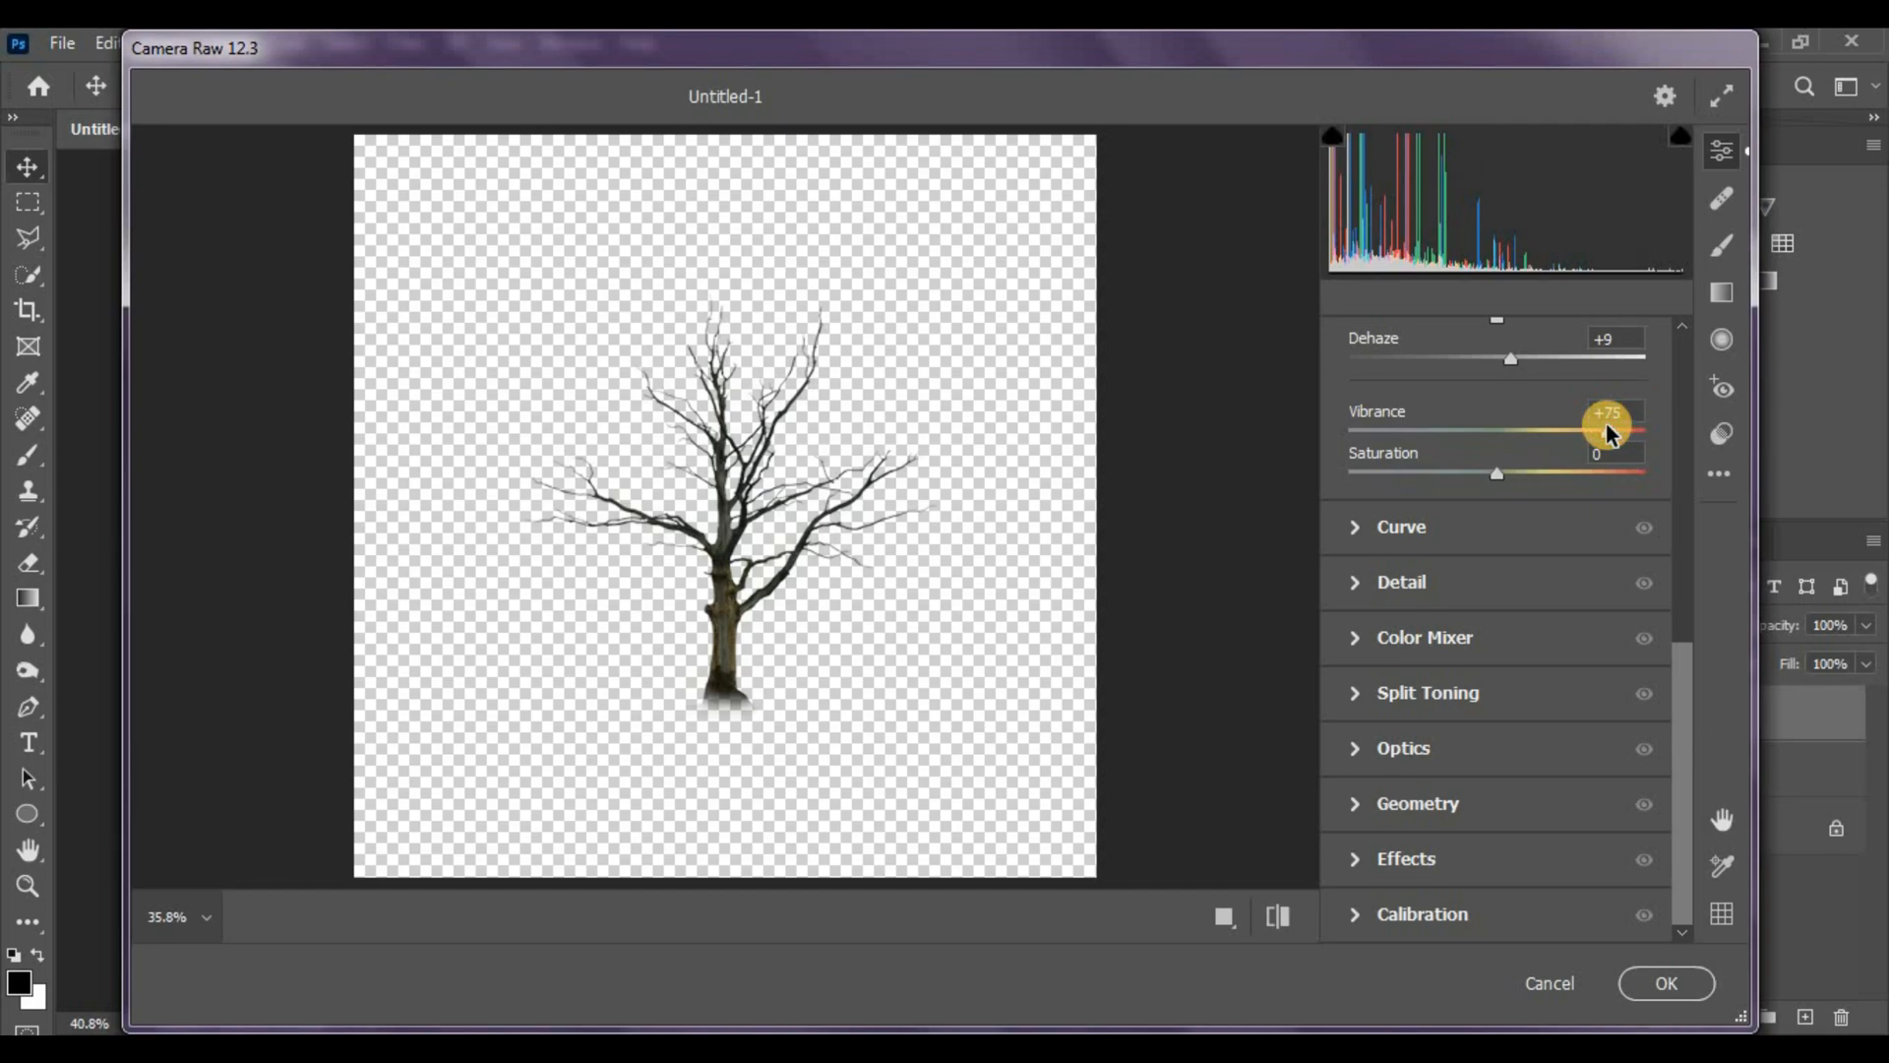
{"action": "key", "text": "Return"}
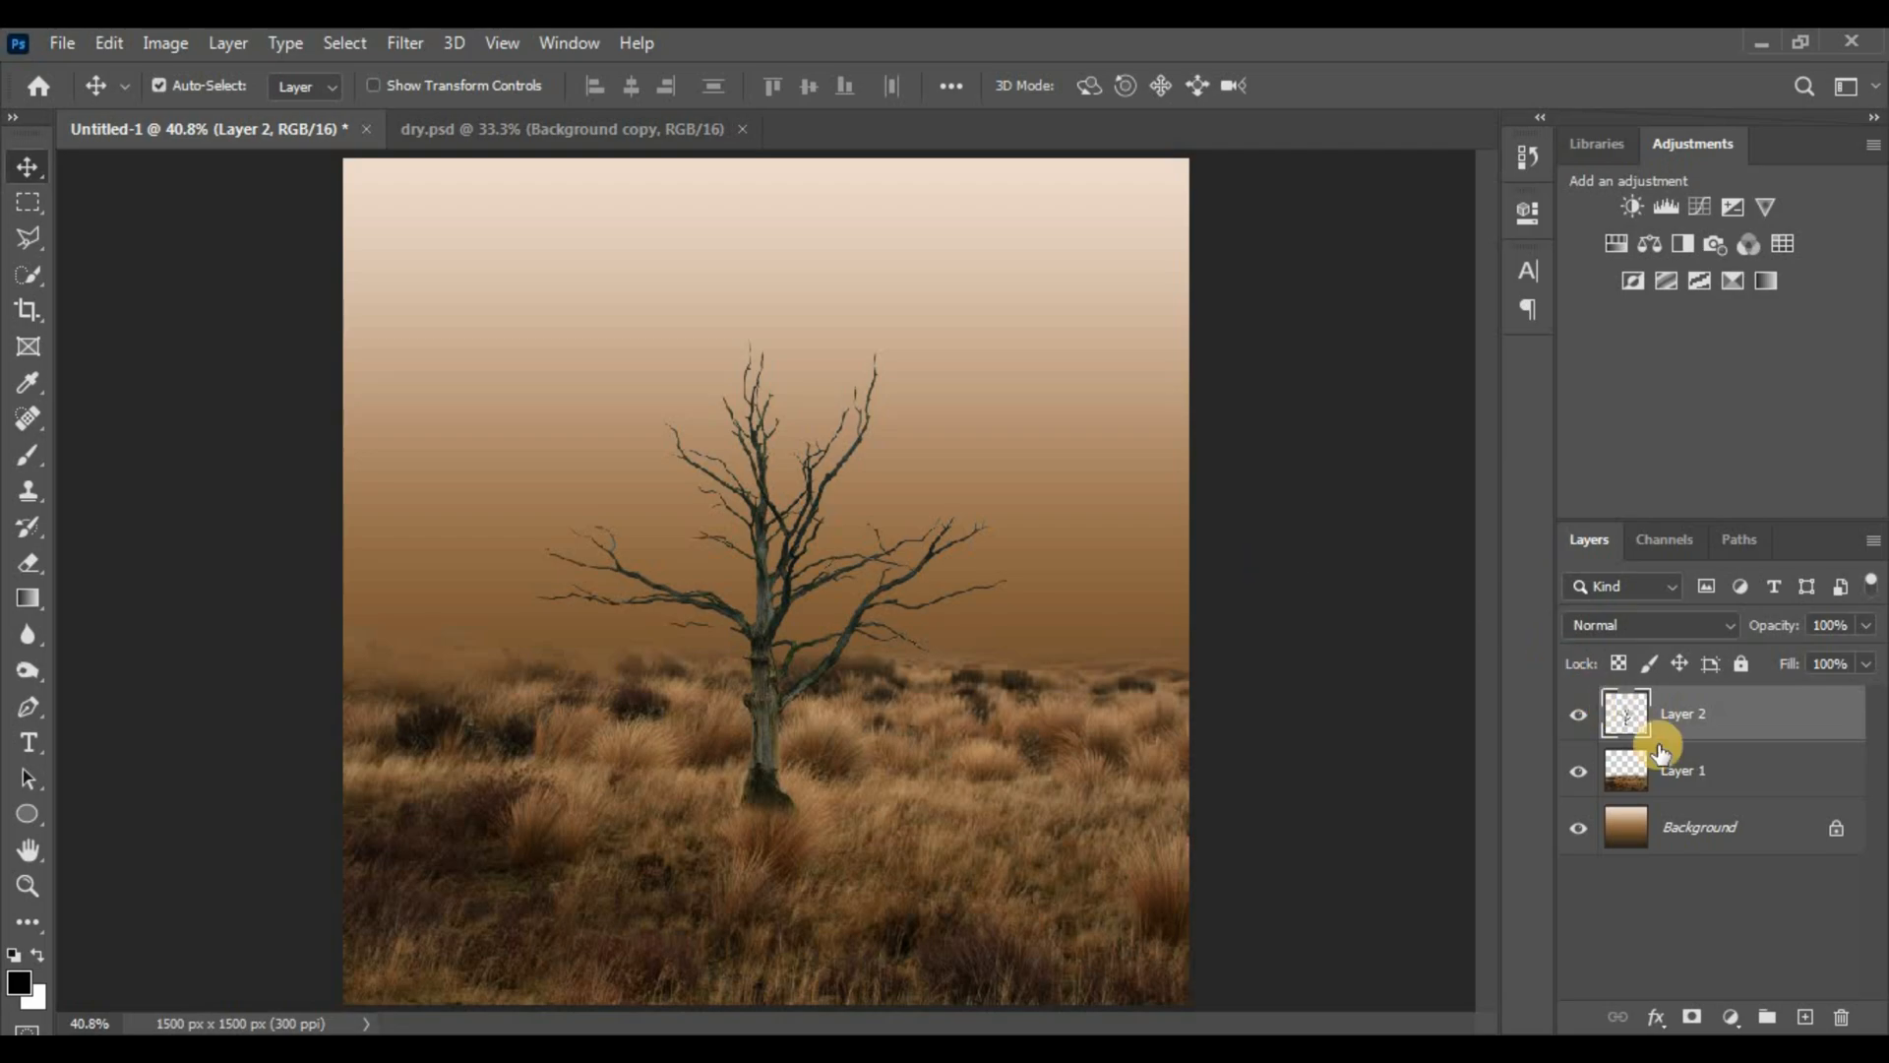
Apply a Gaussian Blur with a 0.5-pixel radius to the dead tree layer
{"action": "left_click", "coordinate": [393, 45]}
{"action": "mouse_move", "coordinate": [459, 364]}
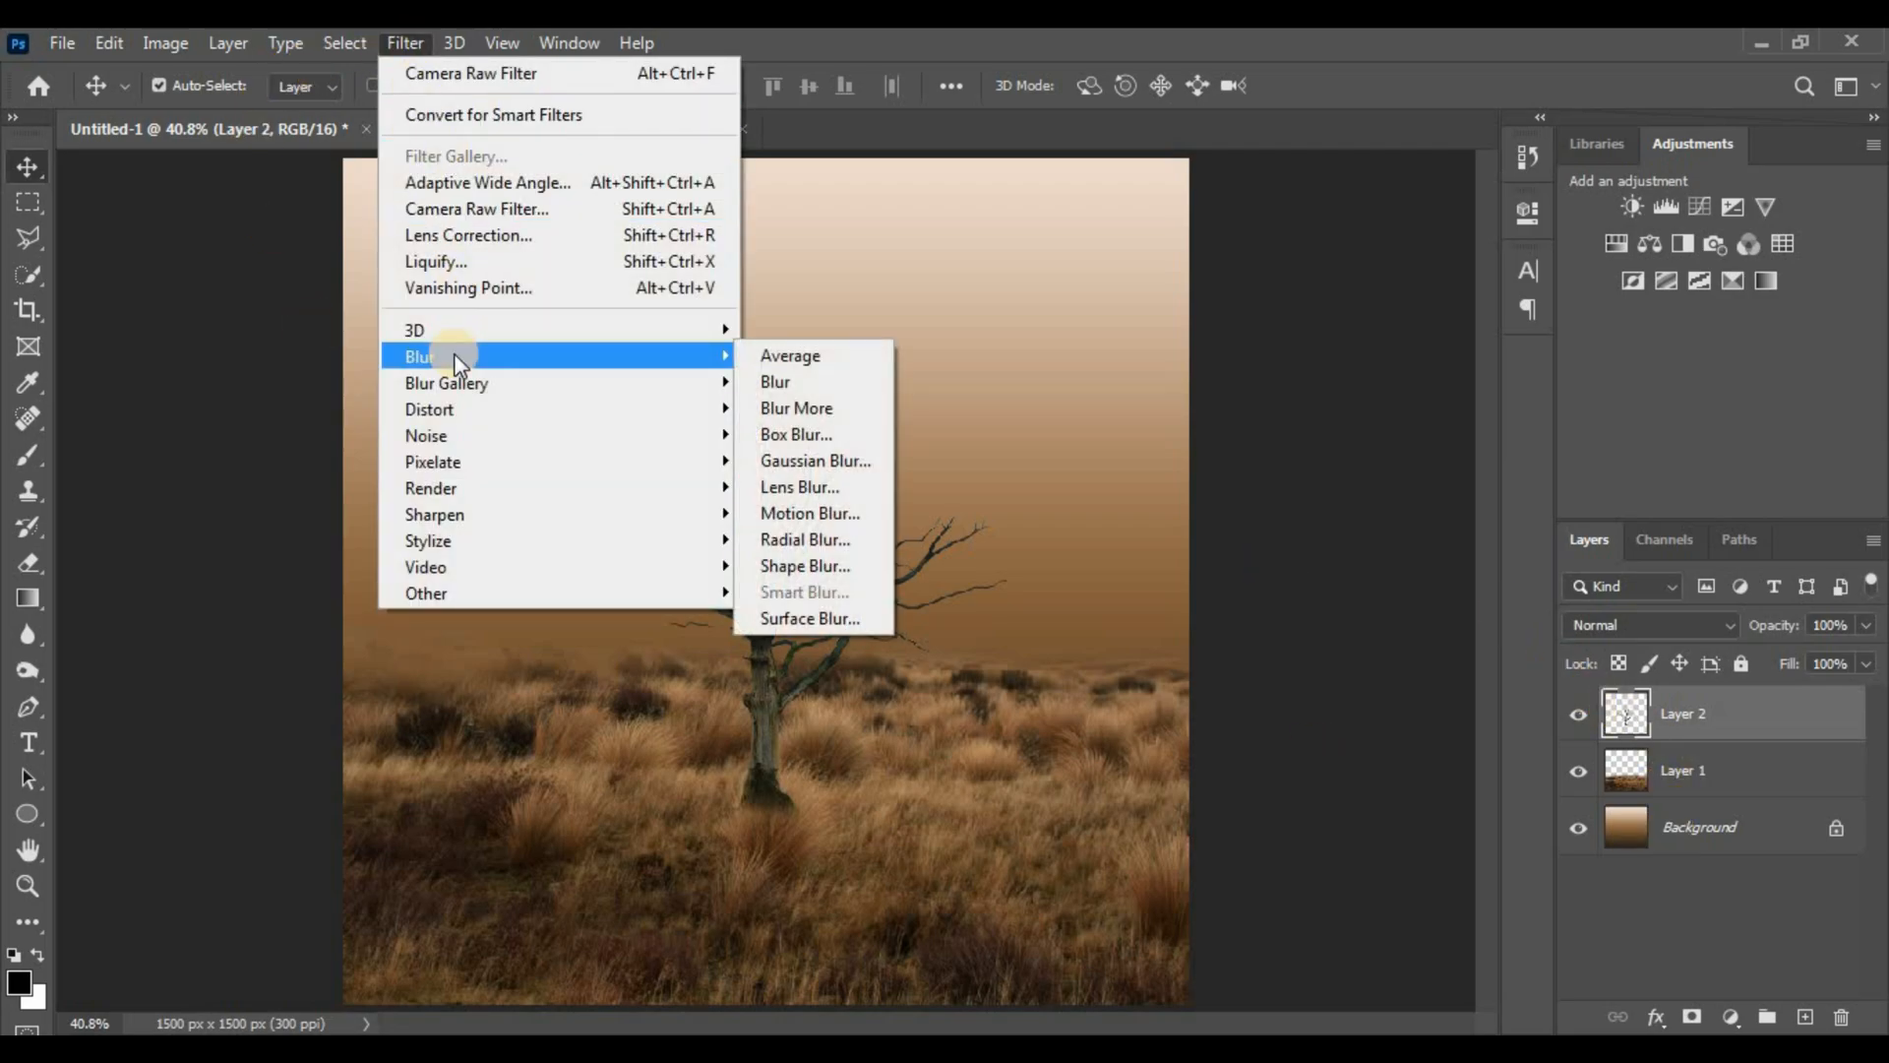
{"action": "left_click", "coordinate": [790, 463]}
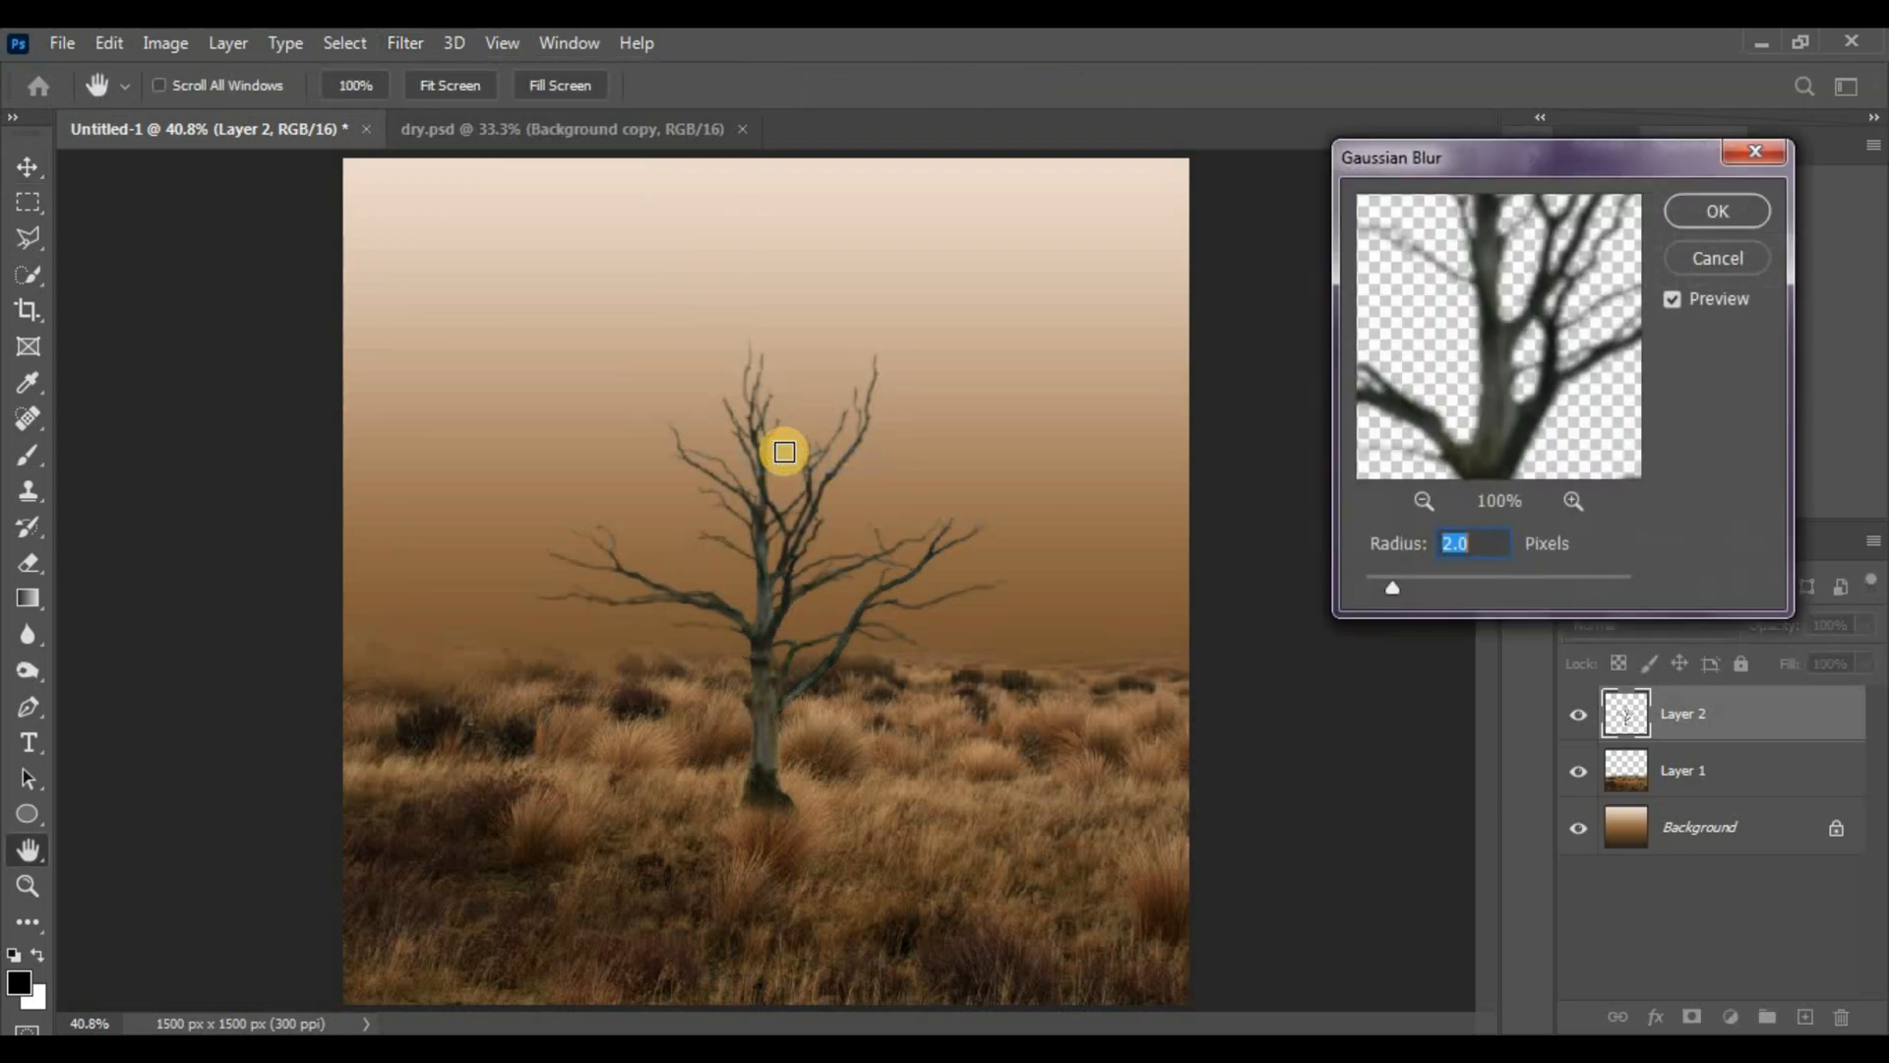
{"action": "key", "text": "BackSpace"}
{"action": "type", "text": "0.5"}
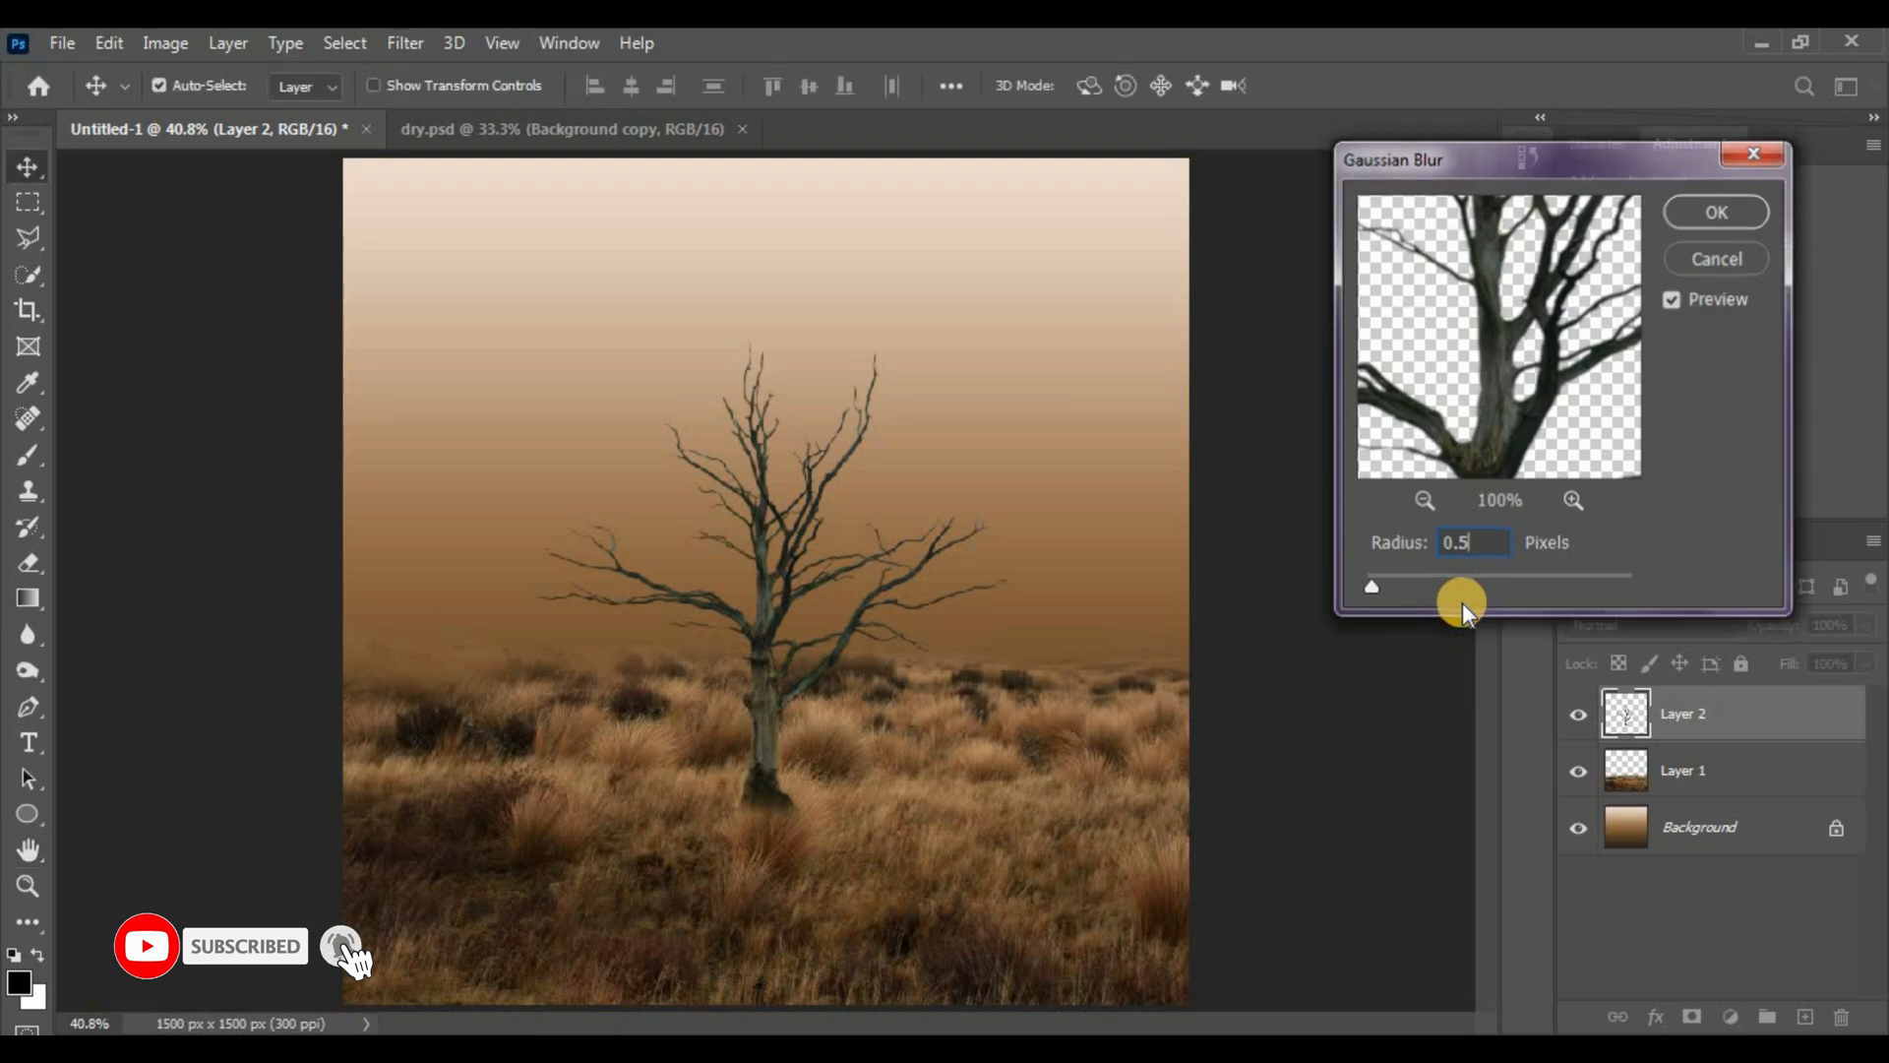
{"action": "key", "text": "Return"}
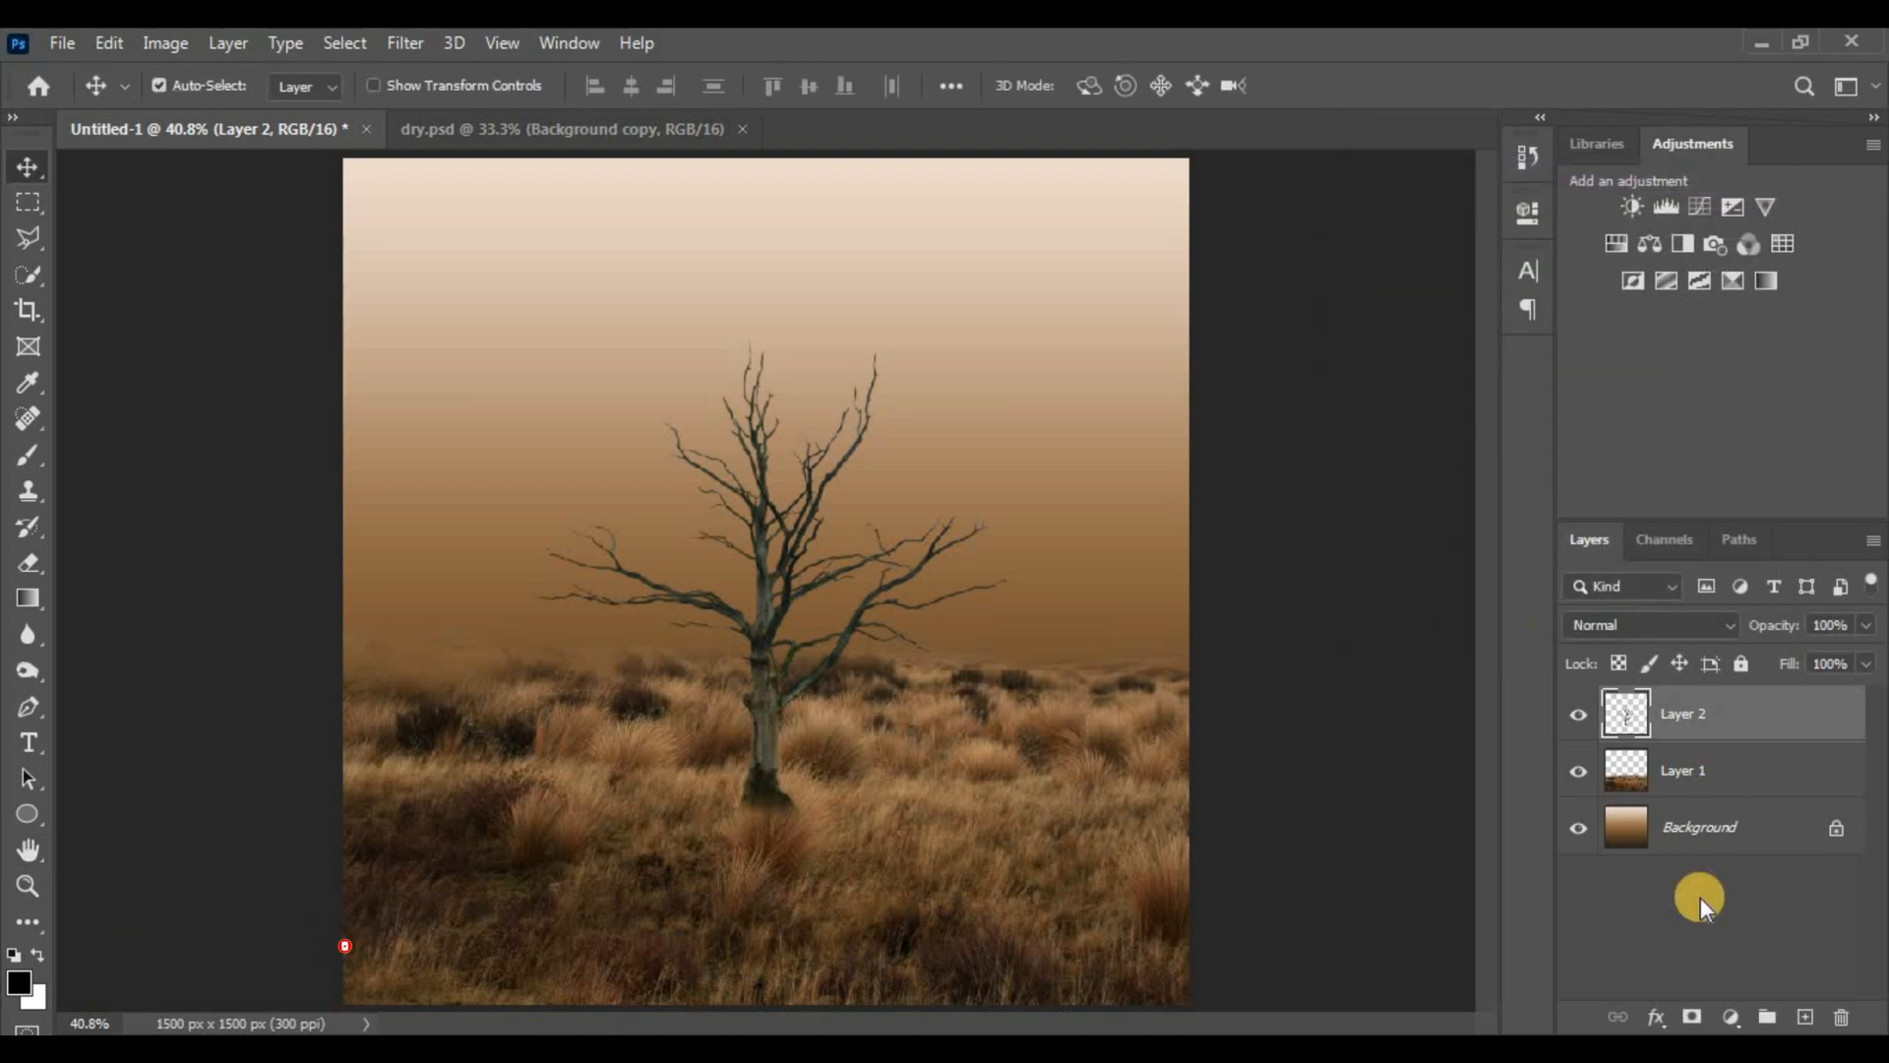
Duplicate the Background gradient, move the copy to the top of the stack, and set its fill to 85%
{"action": "left_click", "coordinate": [1710, 824]}
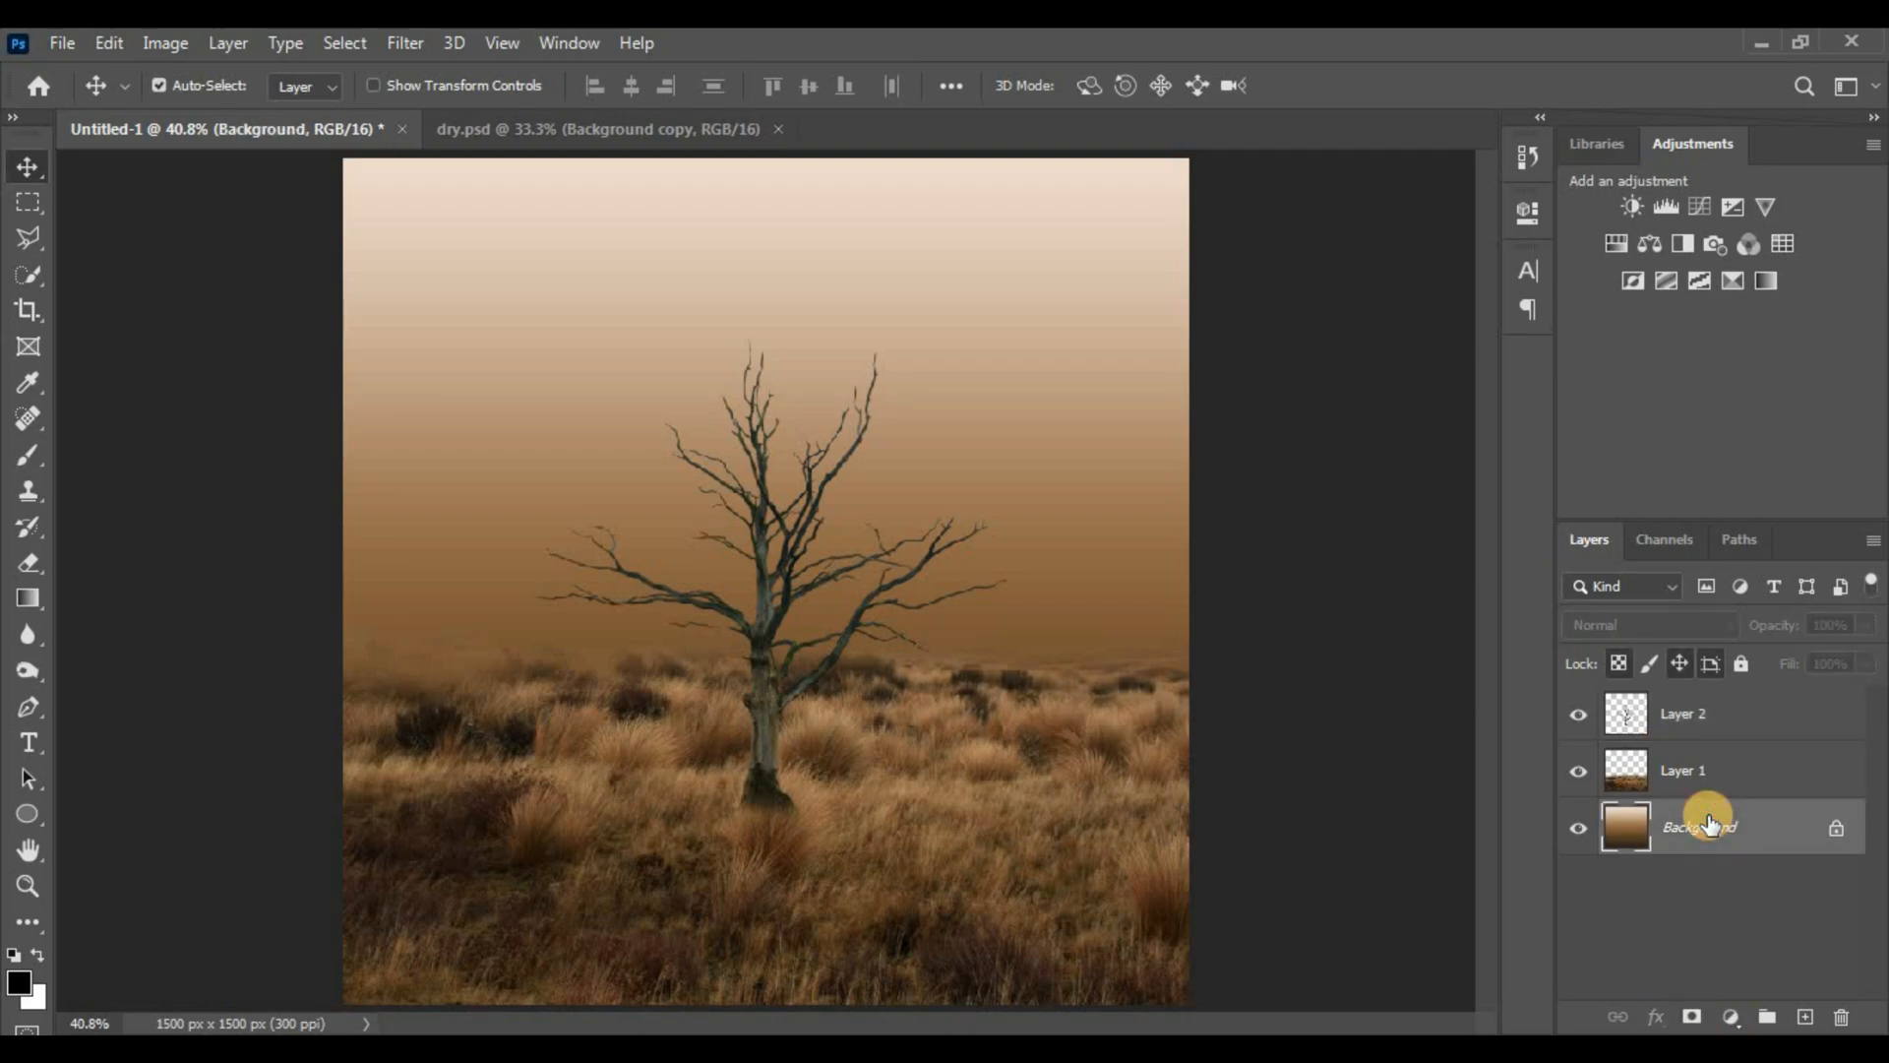
{"action": "key", "text": "ctrl"}
{"action": "key", "text": "ctrl+j"}
{"action": "left_click_drag", "start_coordinate": [1712, 826], "coordinate": [1684, 713]}
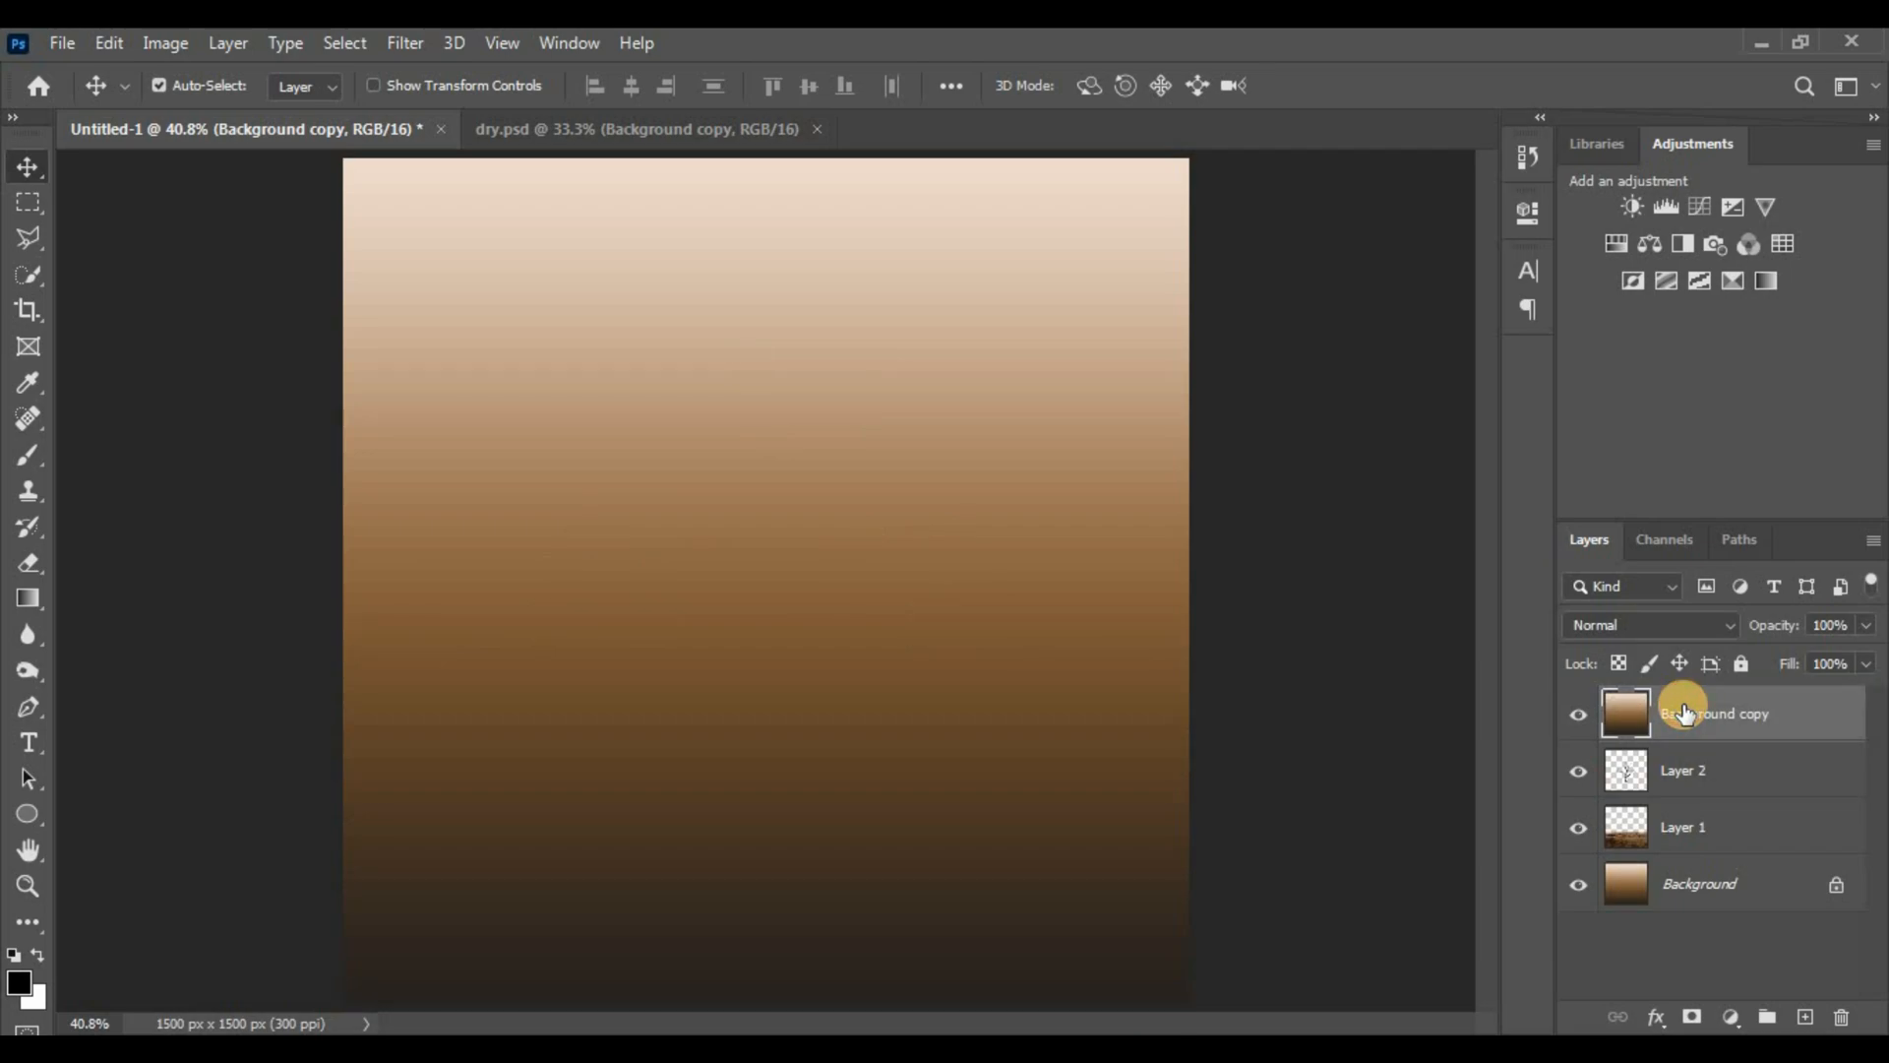
{"action": "left_click", "coordinate": [1801, 664]}
{"action": "type", "text": "85"}
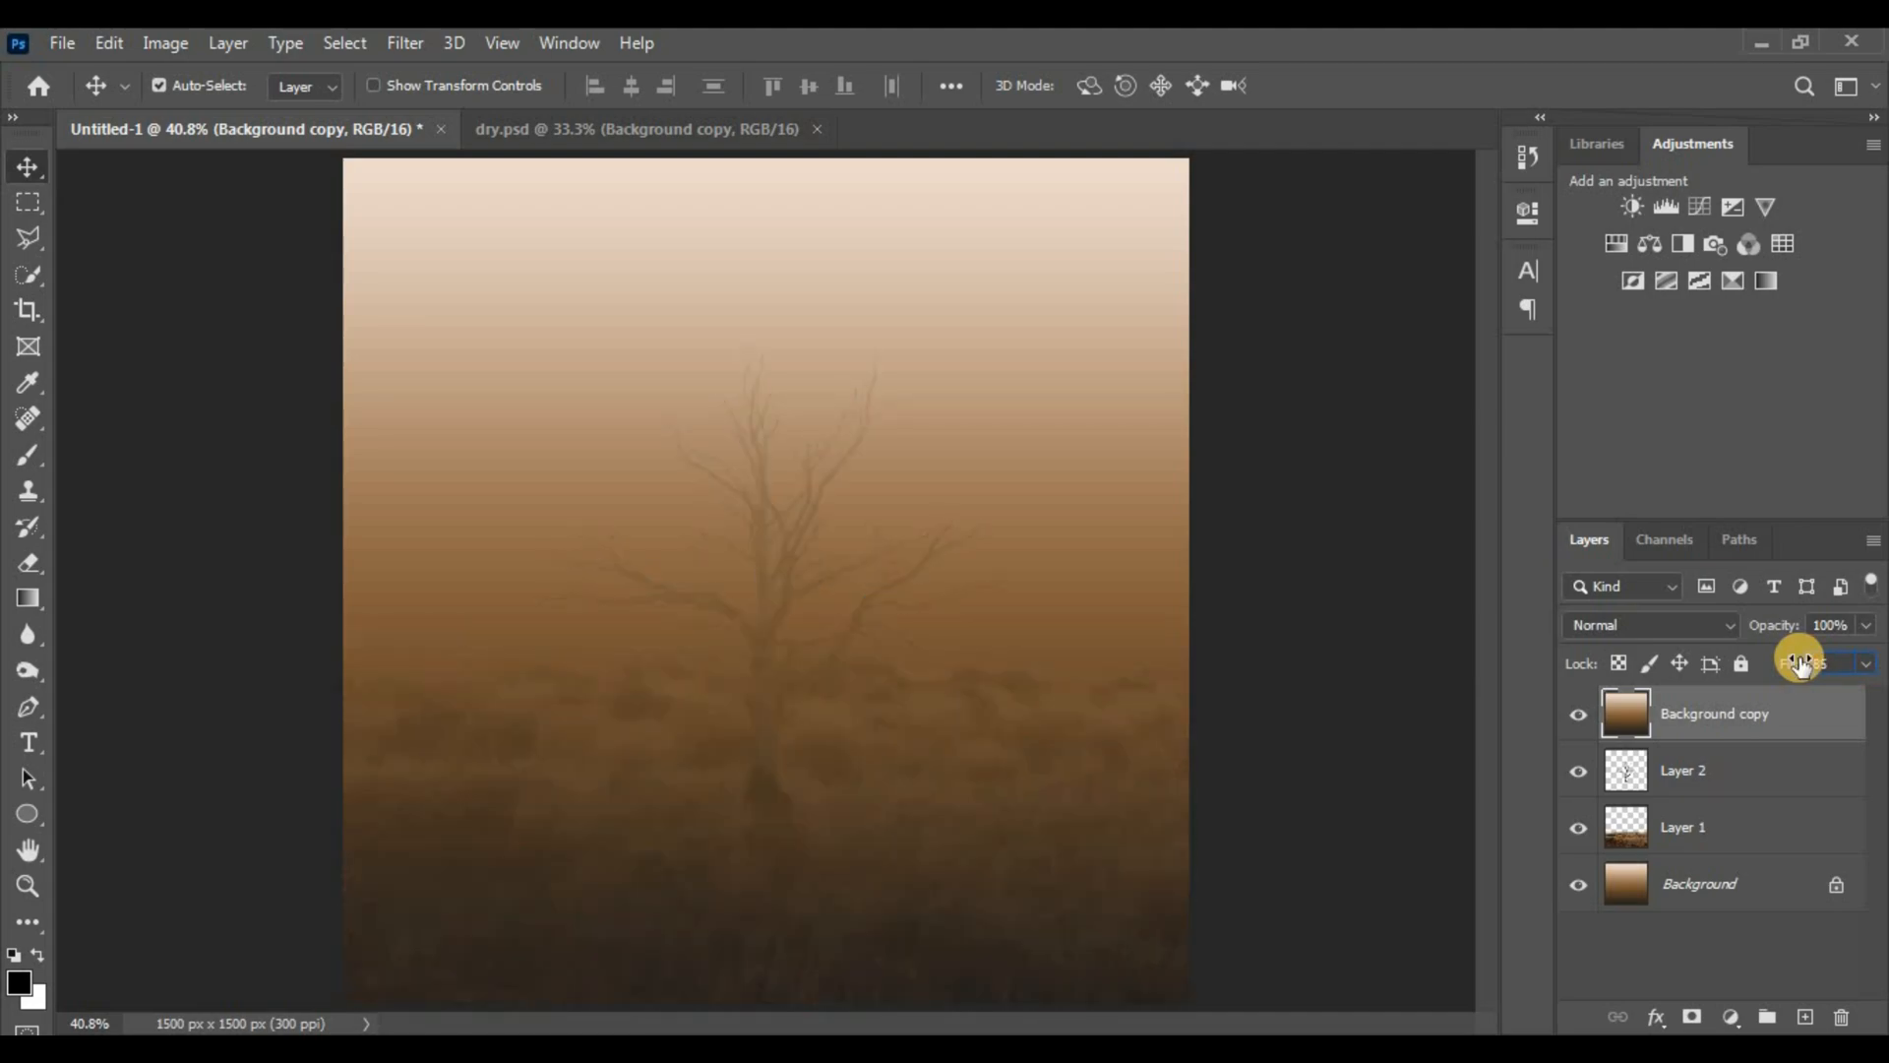
{"action": "key", "text": "ctrl+plus"}
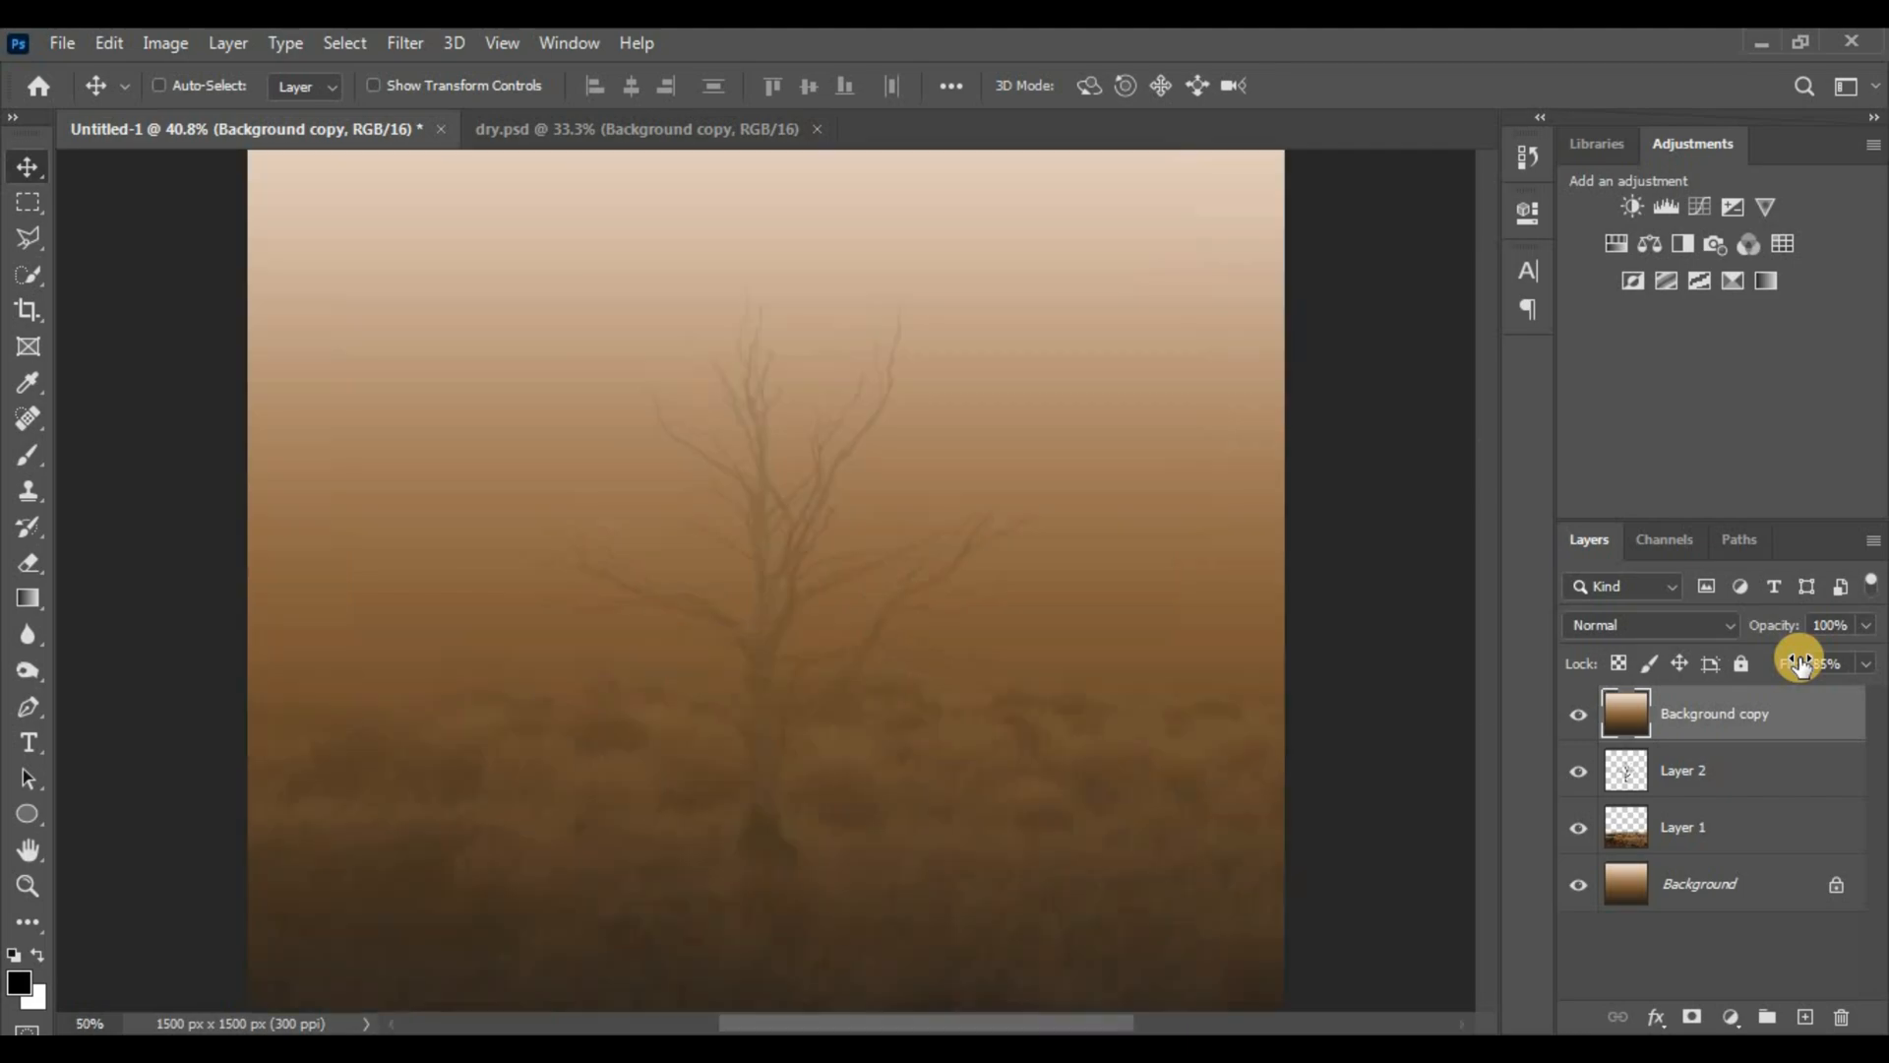
{"action": "left_click_drag", "start_coordinate": [697, 621], "coordinate": [691, 725]}
Add a layer mask to Background copy and set the Eraser to 10% opacity
{"action": "left_click", "coordinate": [1693, 1017]}
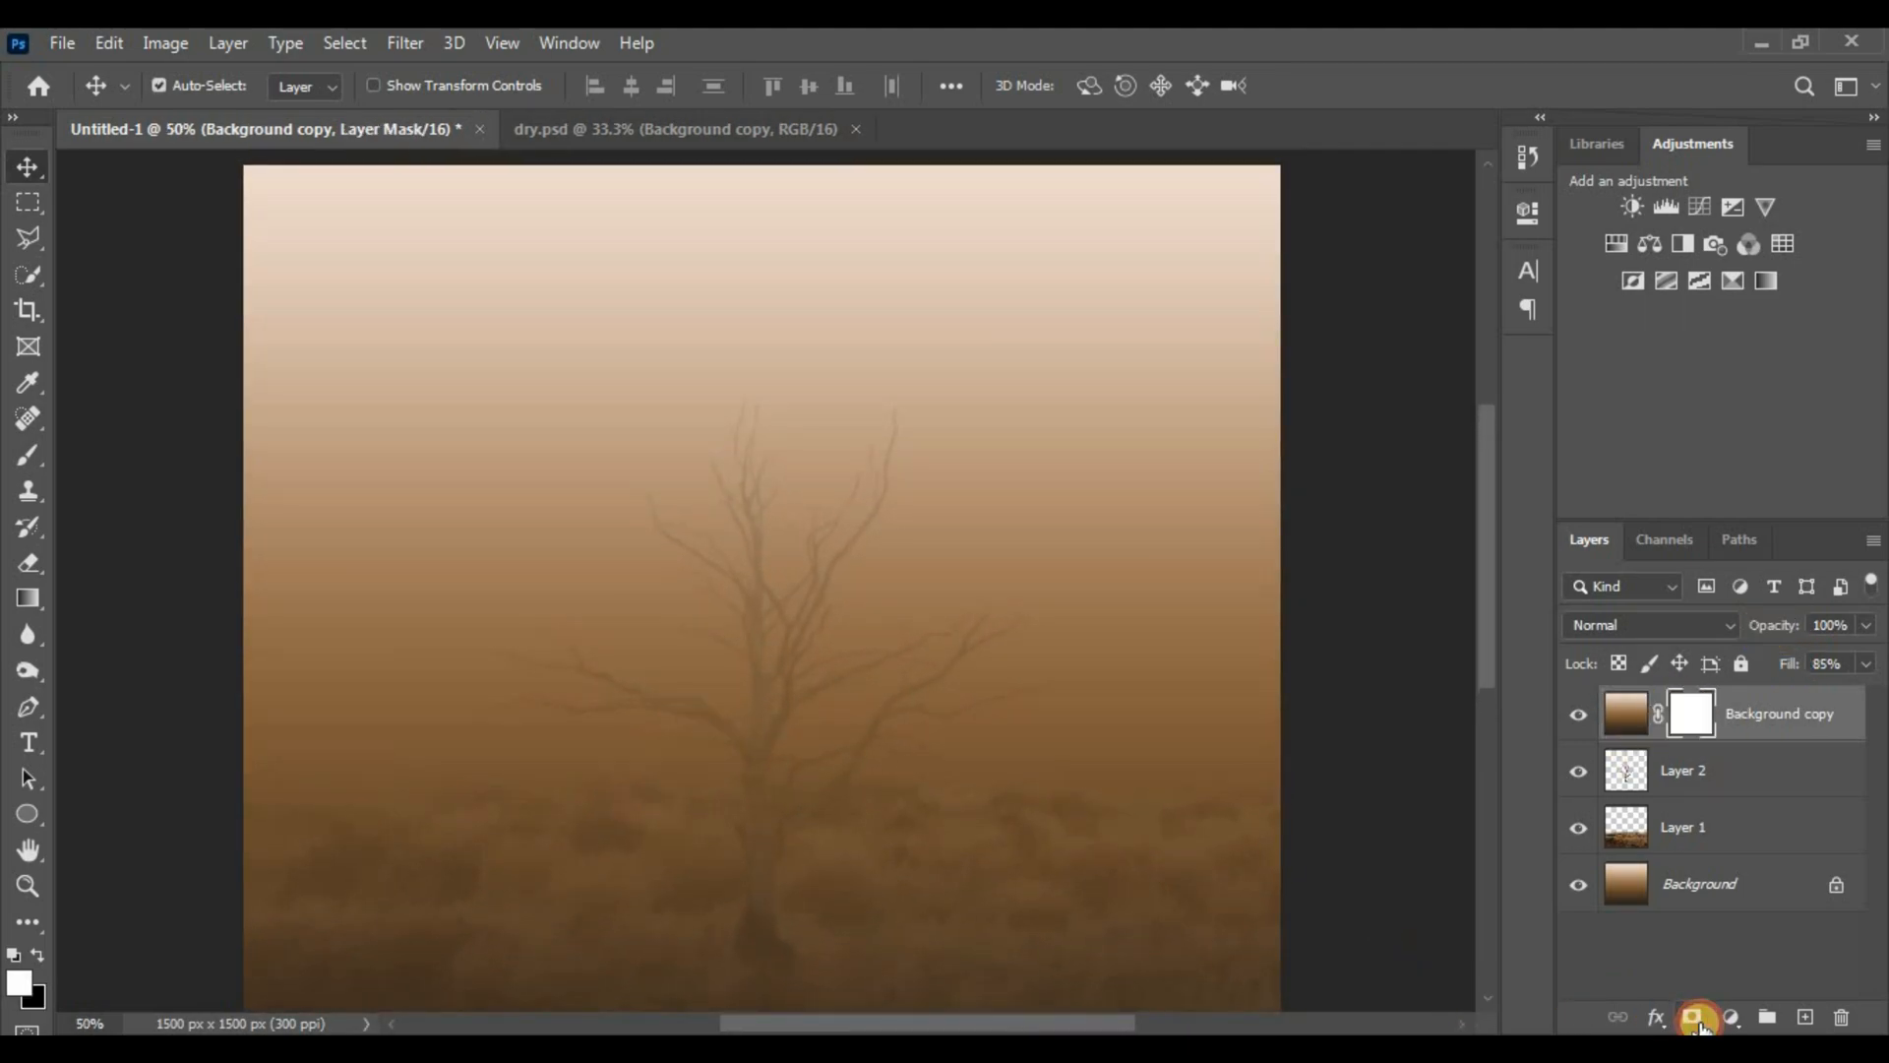
{"action": "key", "text": "e"}
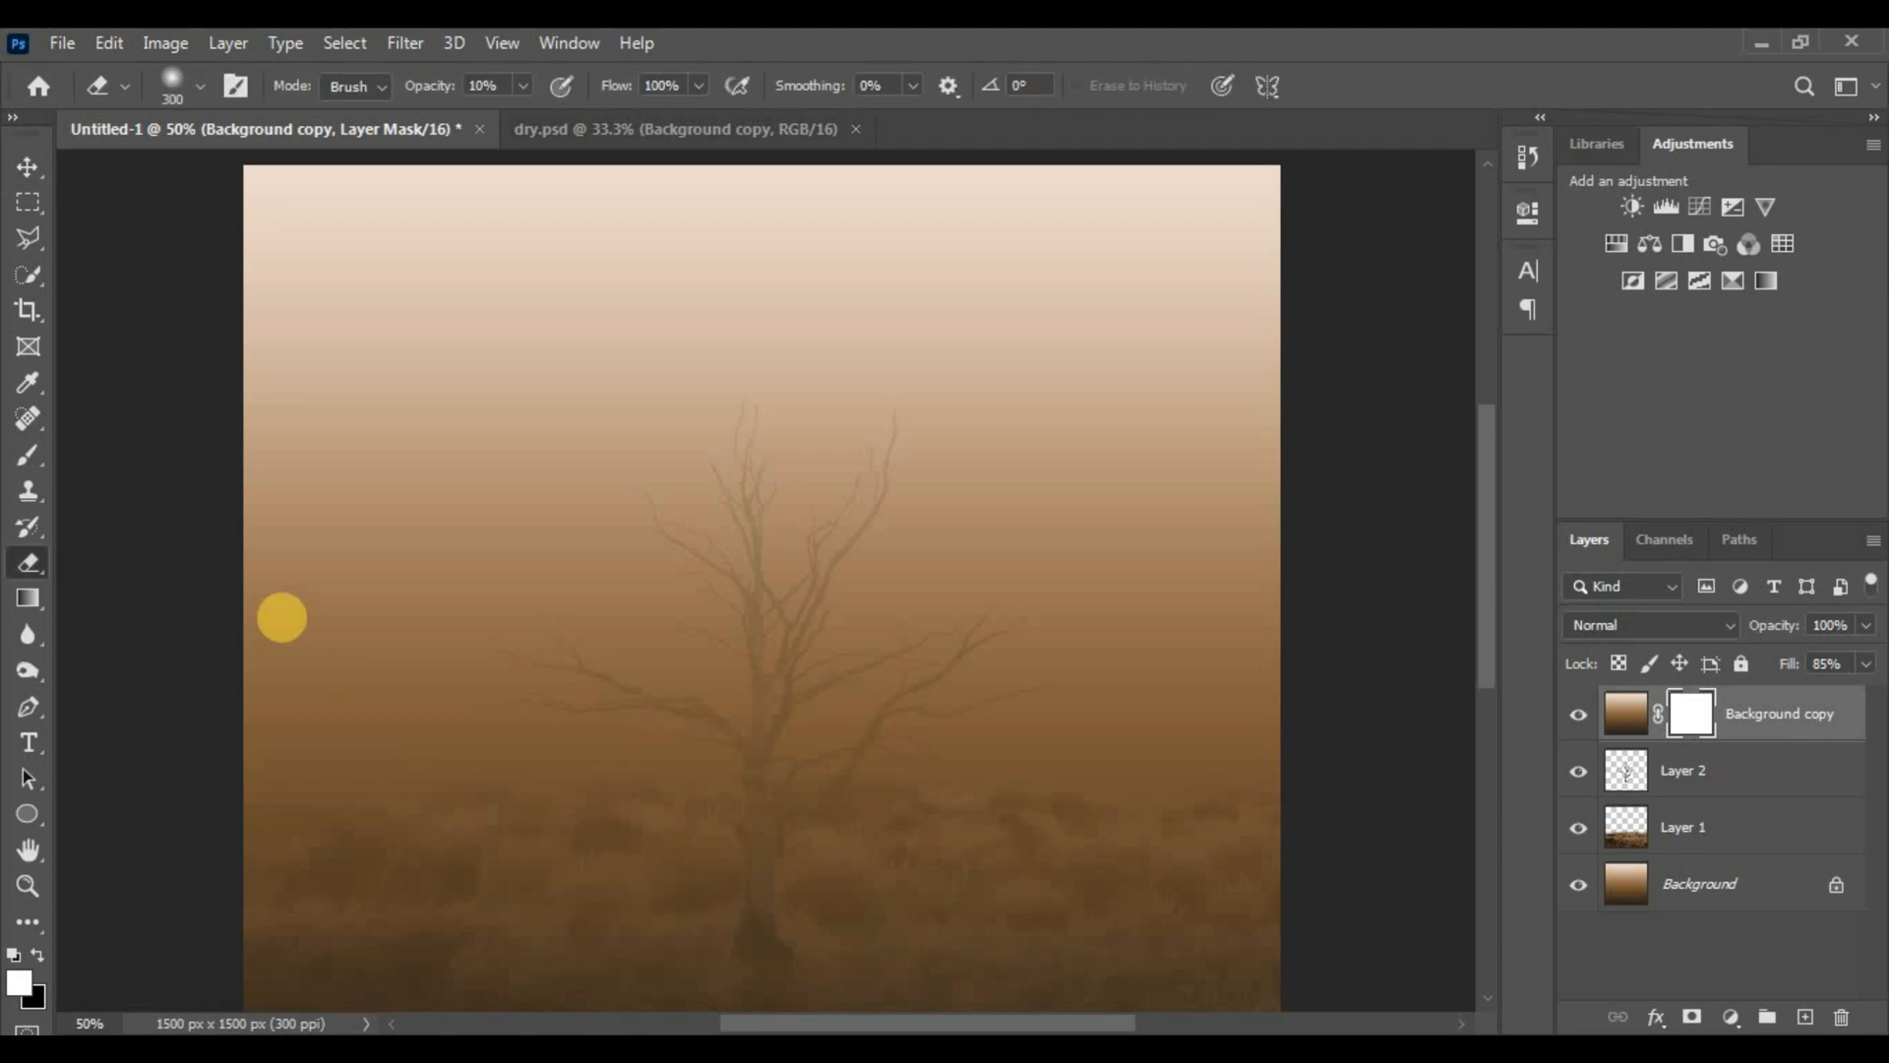
{"action": "left_click_drag", "start_coordinate": [495, 86], "coordinate": [430, 83]}
{"action": "type", "text": "1"}
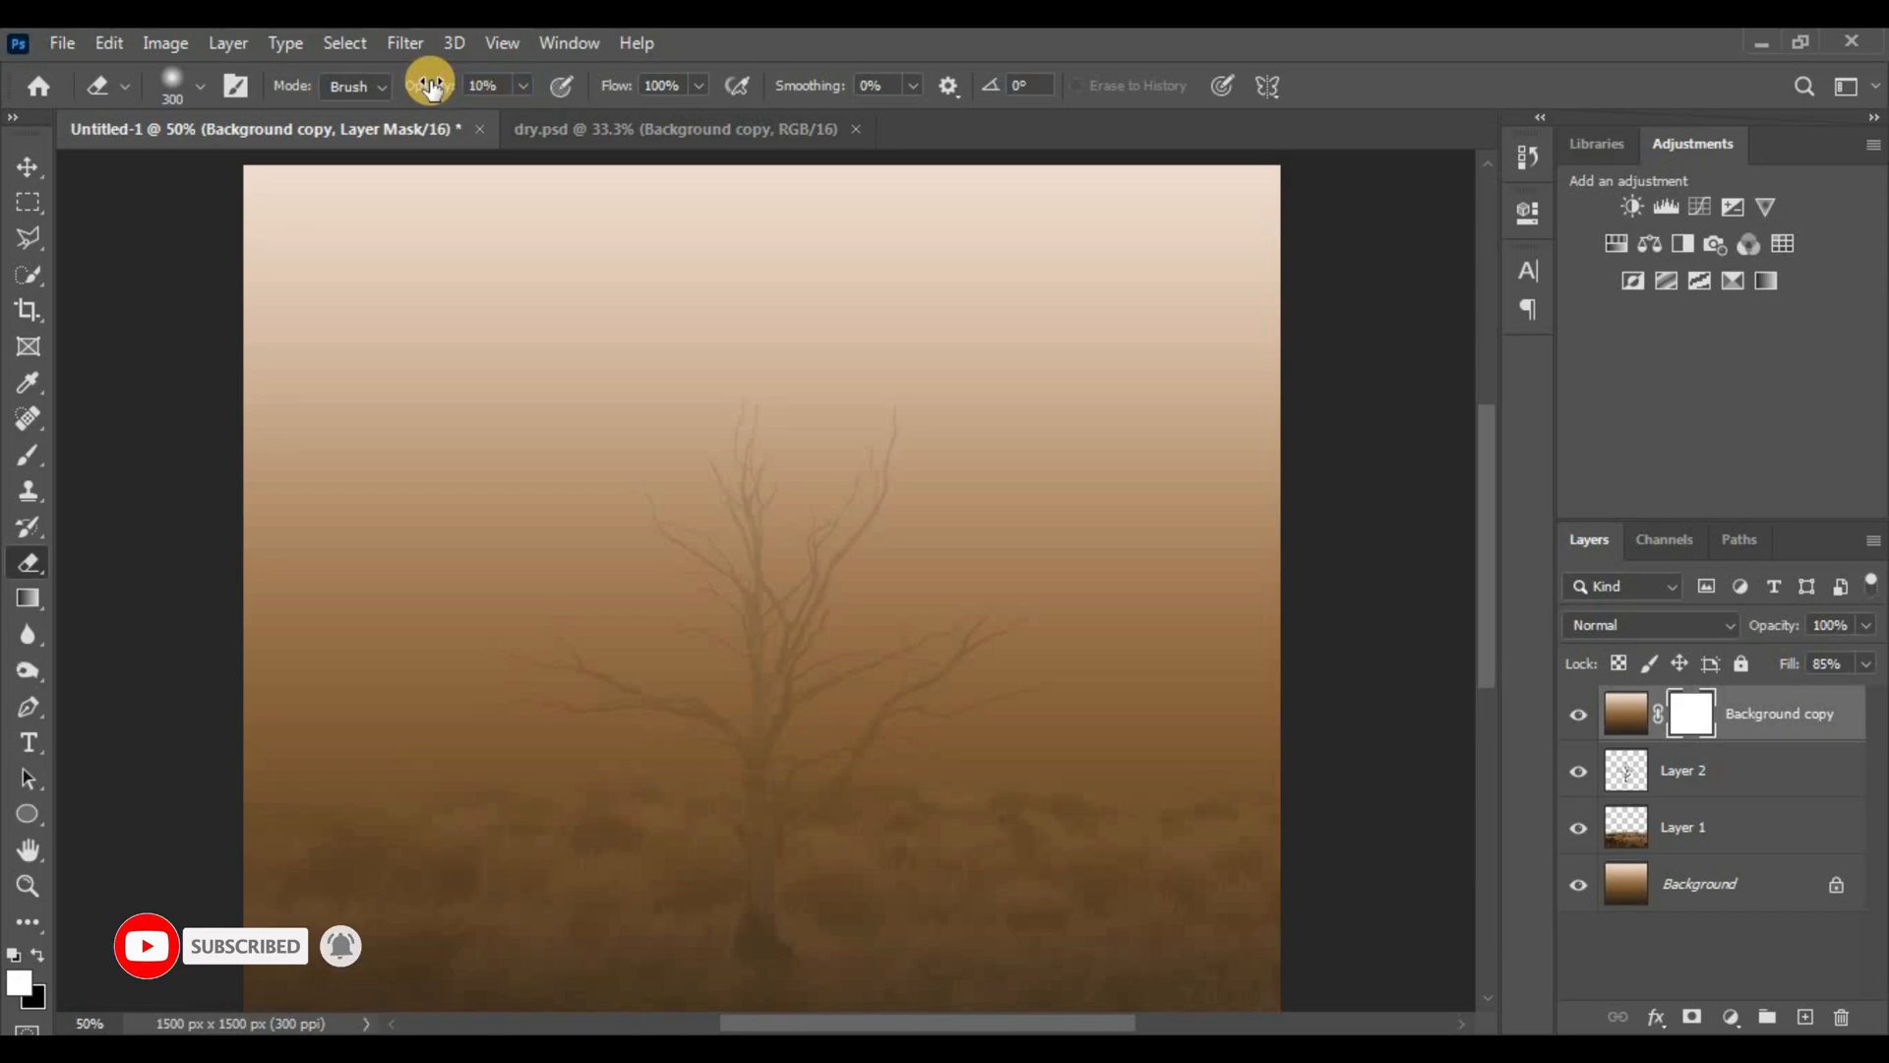
{"action": "key", "text": "ctrl+minus"}
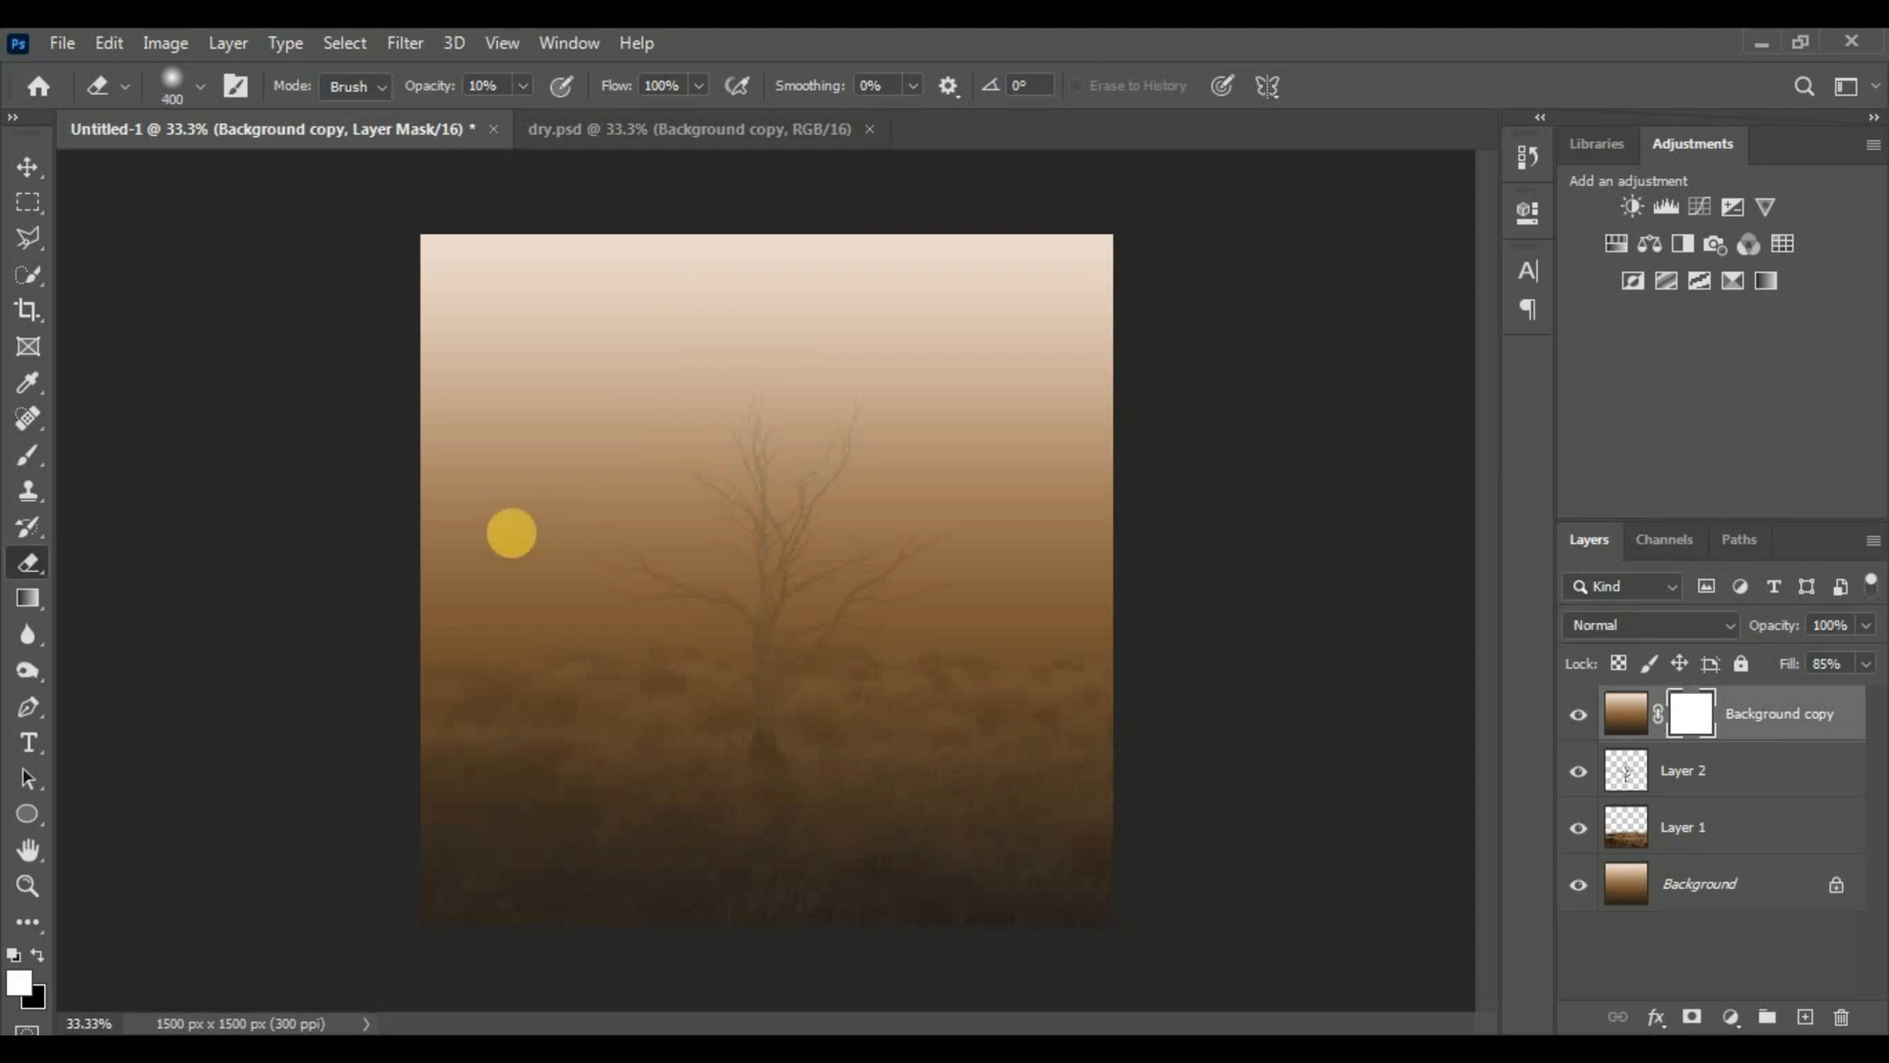
Softly erase the fog over the tree's branches, trunk and the bushes below
{"action": "mouse_move", "coordinate": [568, 476]}
{"action": "left_mouse_down"}
{"action": "mouse_move", "coordinate": [817, 502]}
{"action": "mouse_move", "coordinate": [676, 467]}
{"action": "left_mouse_up"}
{"action": "mouse_move", "coordinate": [983, 445]}
{"action": "left_mouse_down"}
{"action": "mouse_move", "coordinate": [890, 515]}
{"action": "mouse_move", "coordinate": [1043, 561]}
{"action": "mouse_move", "coordinate": [858, 553]}
{"action": "mouse_move", "coordinate": [1086, 548]}
{"action": "mouse_move", "coordinate": [1023, 572]}
{"action": "mouse_move", "coordinate": [1207, 572]}
{"action": "mouse_move", "coordinate": [808, 724]}
{"action": "mouse_move", "coordinate": [663, 632]}
{"action": "mouse_move", "coordinate": [437, 588]}
{"action": "mouse_move", "coordinate": [755, 611]}
{"action": "mouse_move", "coordinate": [582, 576]}
{"action": "mouse_move", "coordinate": [652, 508]}
{"action": "left_mouse_up"}
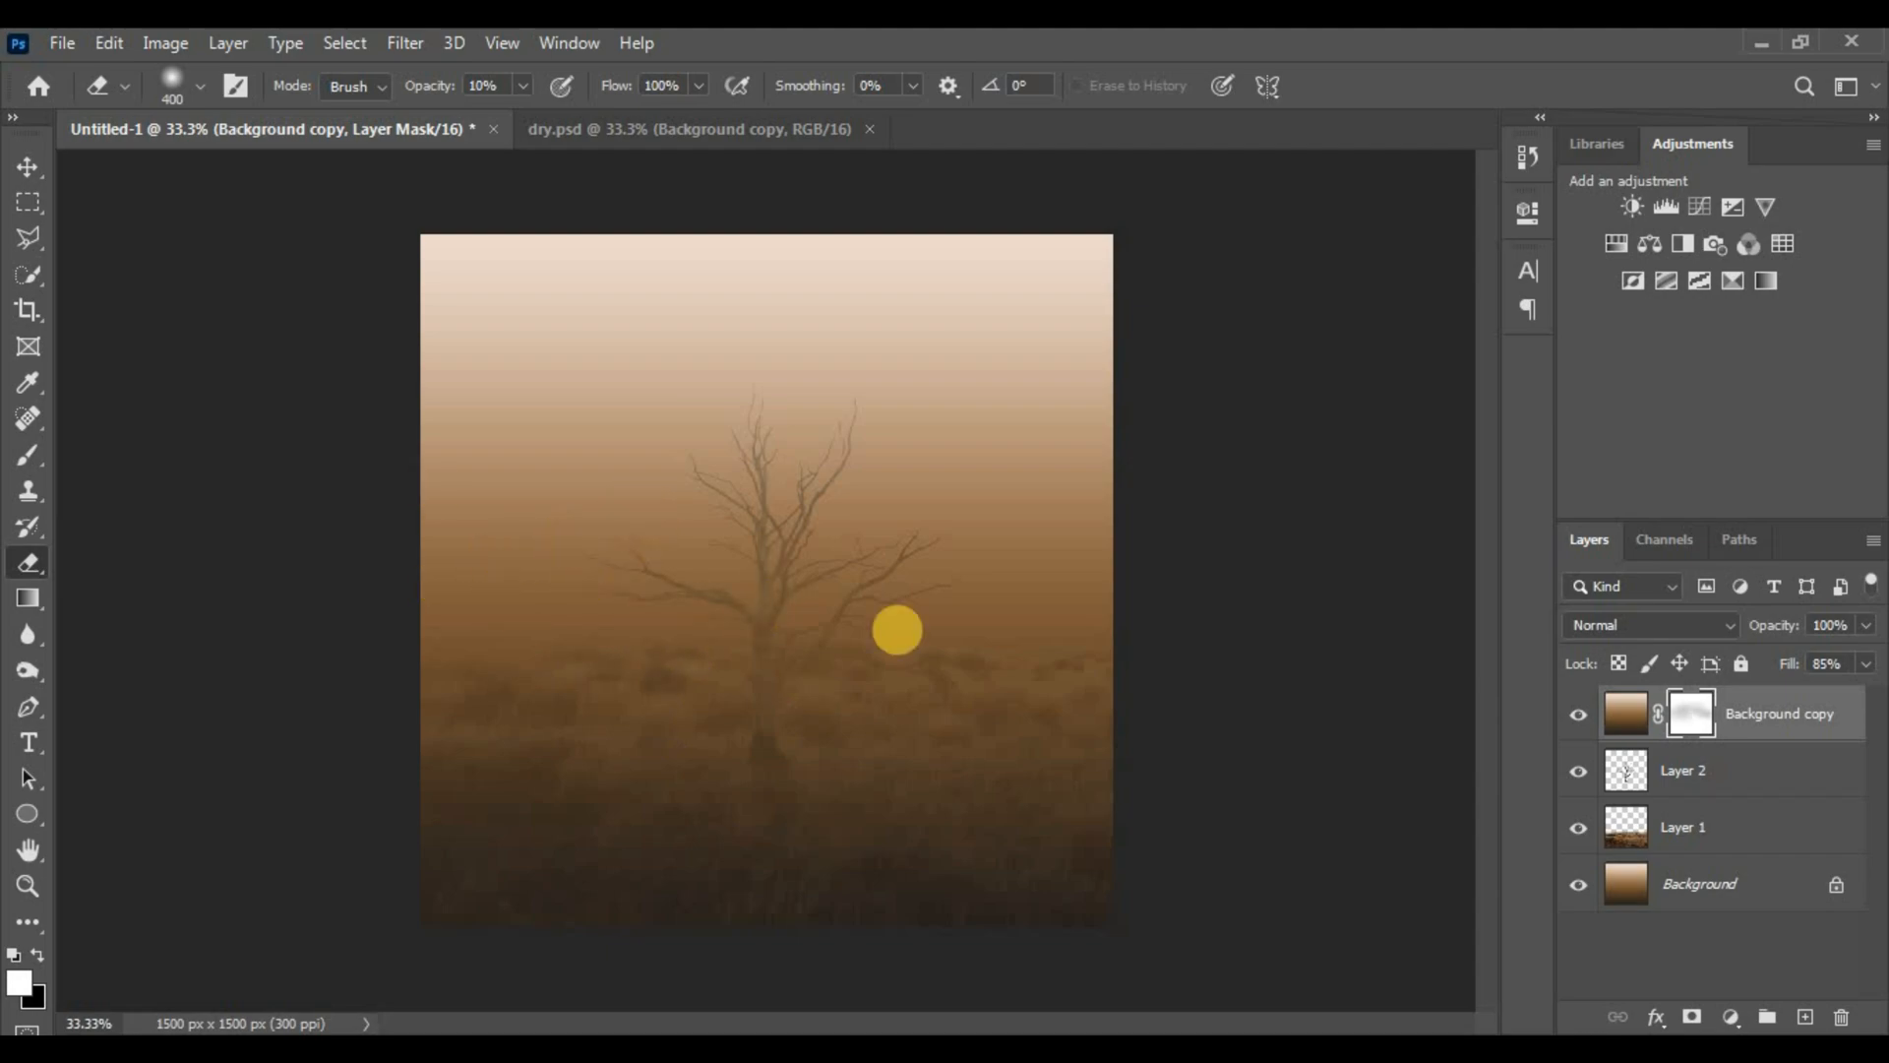
{"action": "mouse_move", "coordinate": [791, 687]}
{"action": "left_mouse_down"}
{"action": "mouse_move", "coordinate": [1101, 708]}
{"action": "mouse_move", "coordinate": [226, 633]}
{"action": "mouse_move", "coordinate": [848, 683]}
{"action": "mouse_move", "coordinate": [894, 646]}
{"action": "mouse_move", "coordinate": [1282, 688]}
{"action": "mouse_move", "coordinate": [473, 646]}
{"action": "left_mouse_up"}
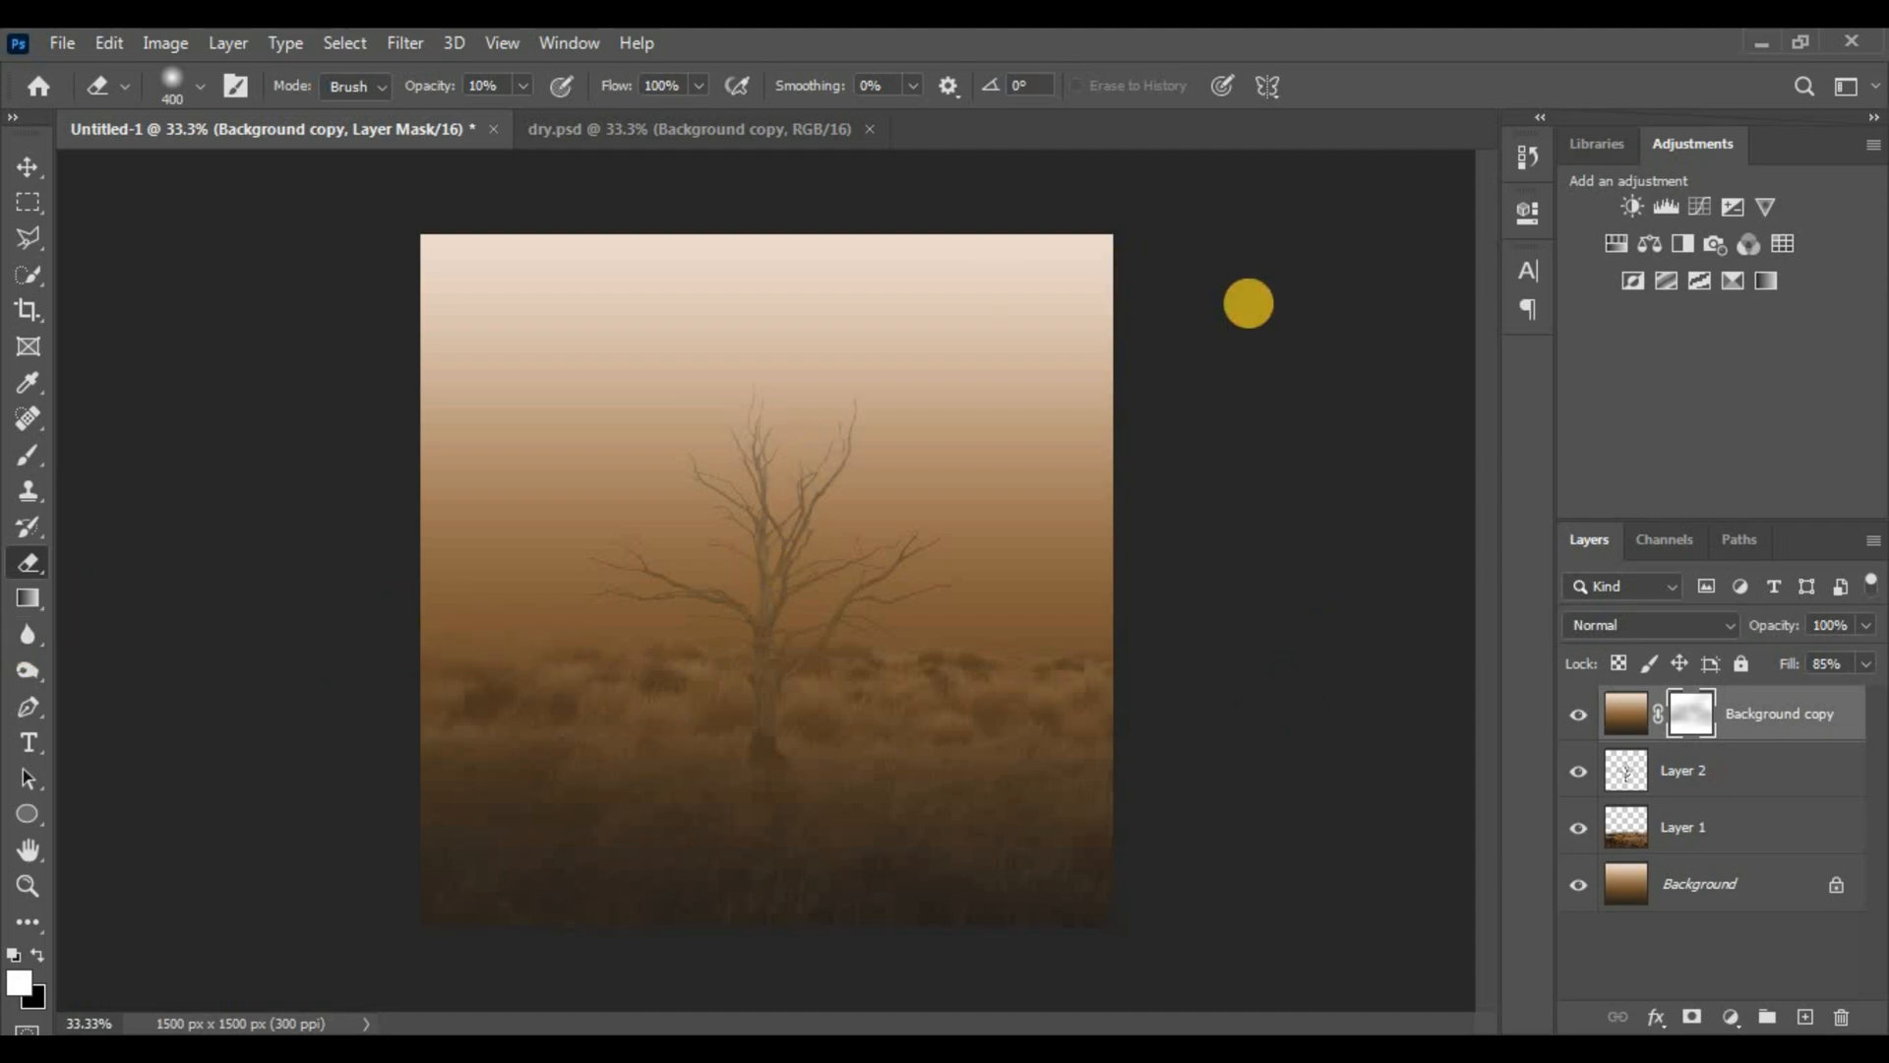
Lightly erase more fog in the upper sky, left and right sides, and beside the tree
{"action": "key", "text": "ctrl+plus"}
{"action": "left_click", "coordinate": [409, 245]}
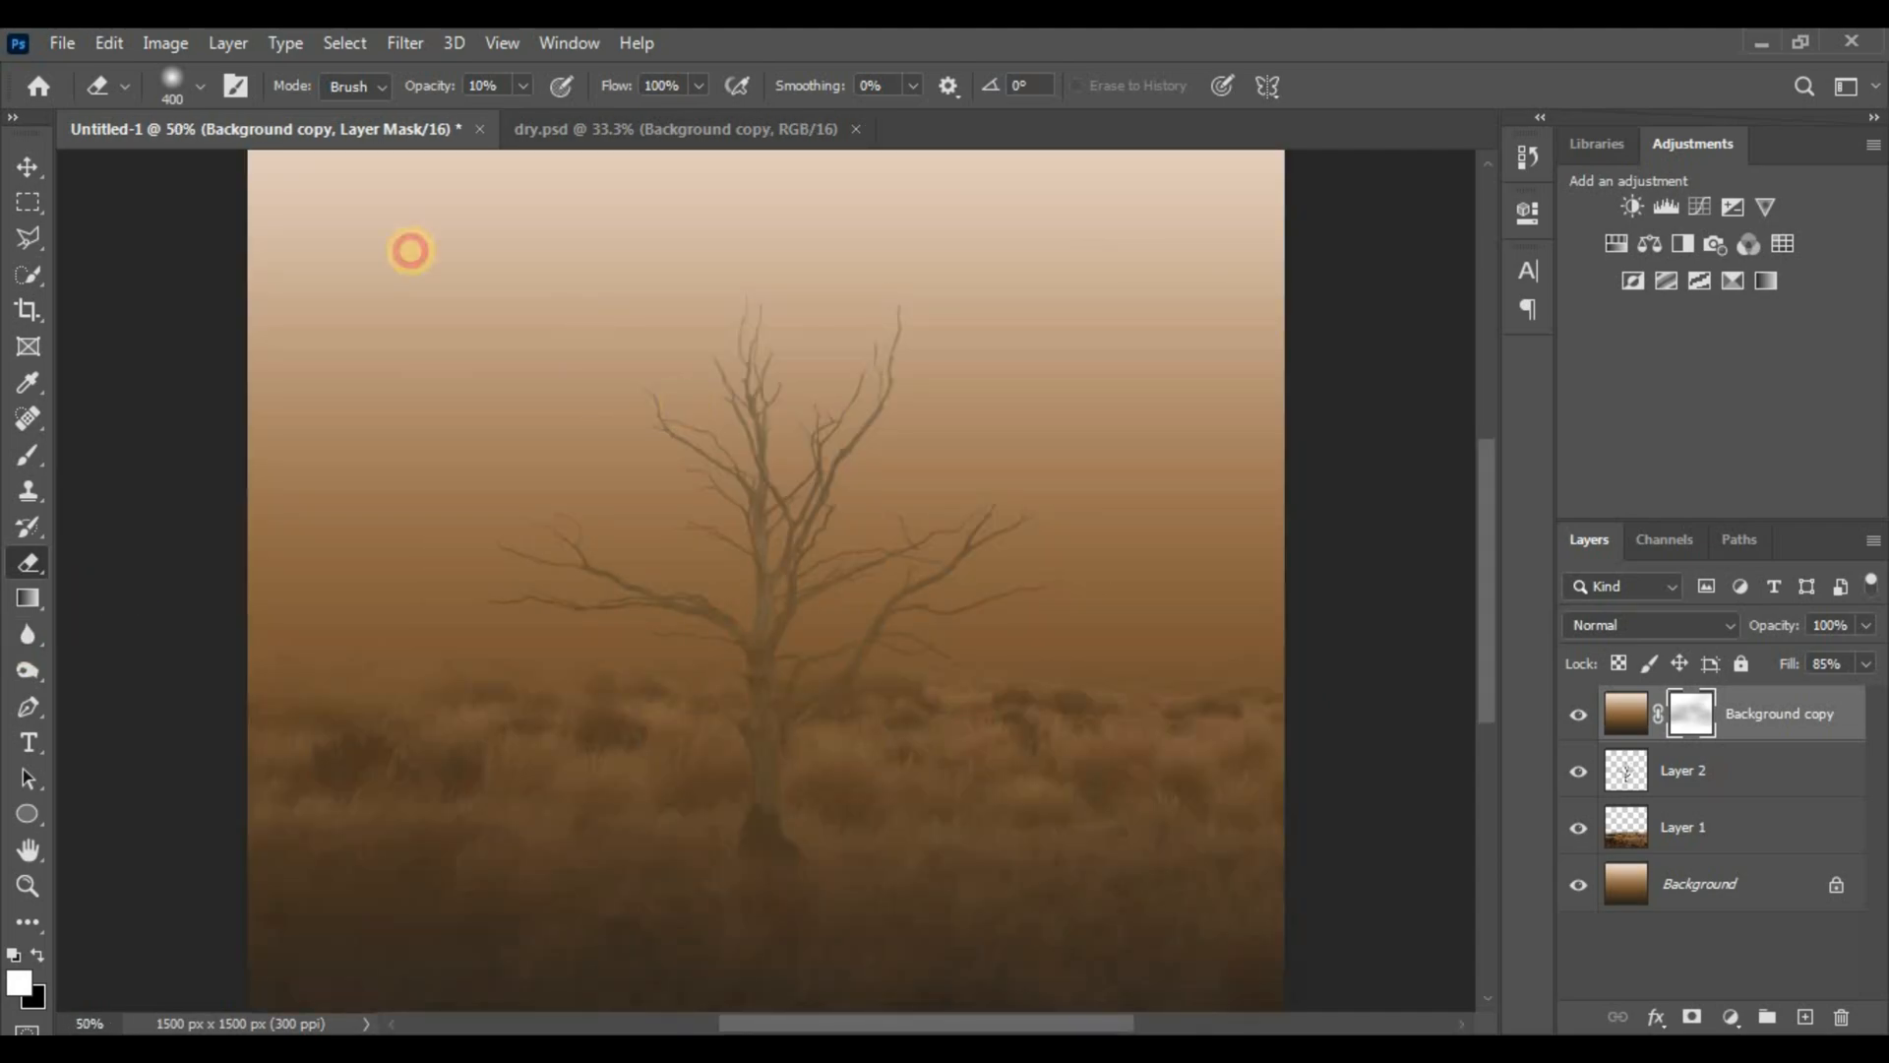
{"action": "left_click", "coordinate": [717, 227]}
{"action": "left_click", "coordinate": [410, 540]}
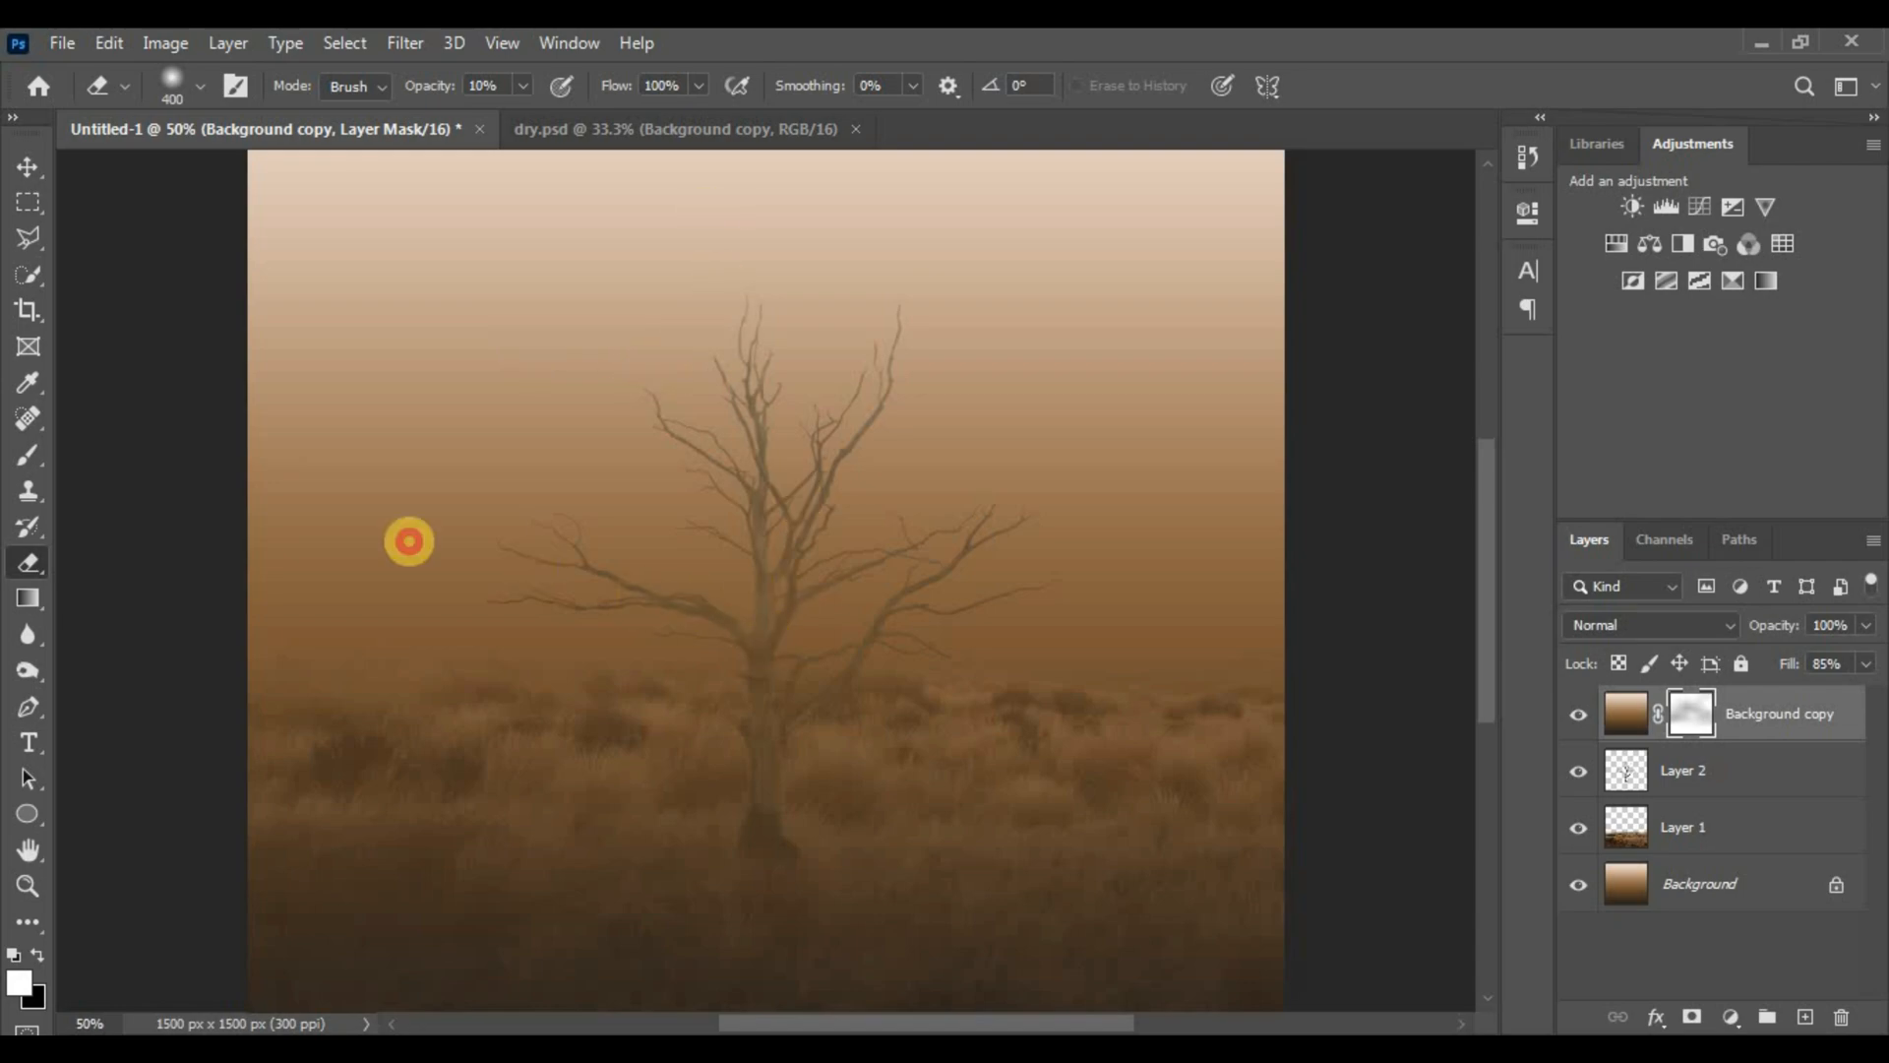
{"action": "left_click", "coordinate": [1227, 563]}
{"action": "left_click", "coordinate": [1704, 646]}
{"action": "key", "text": "ctrl+minus"}
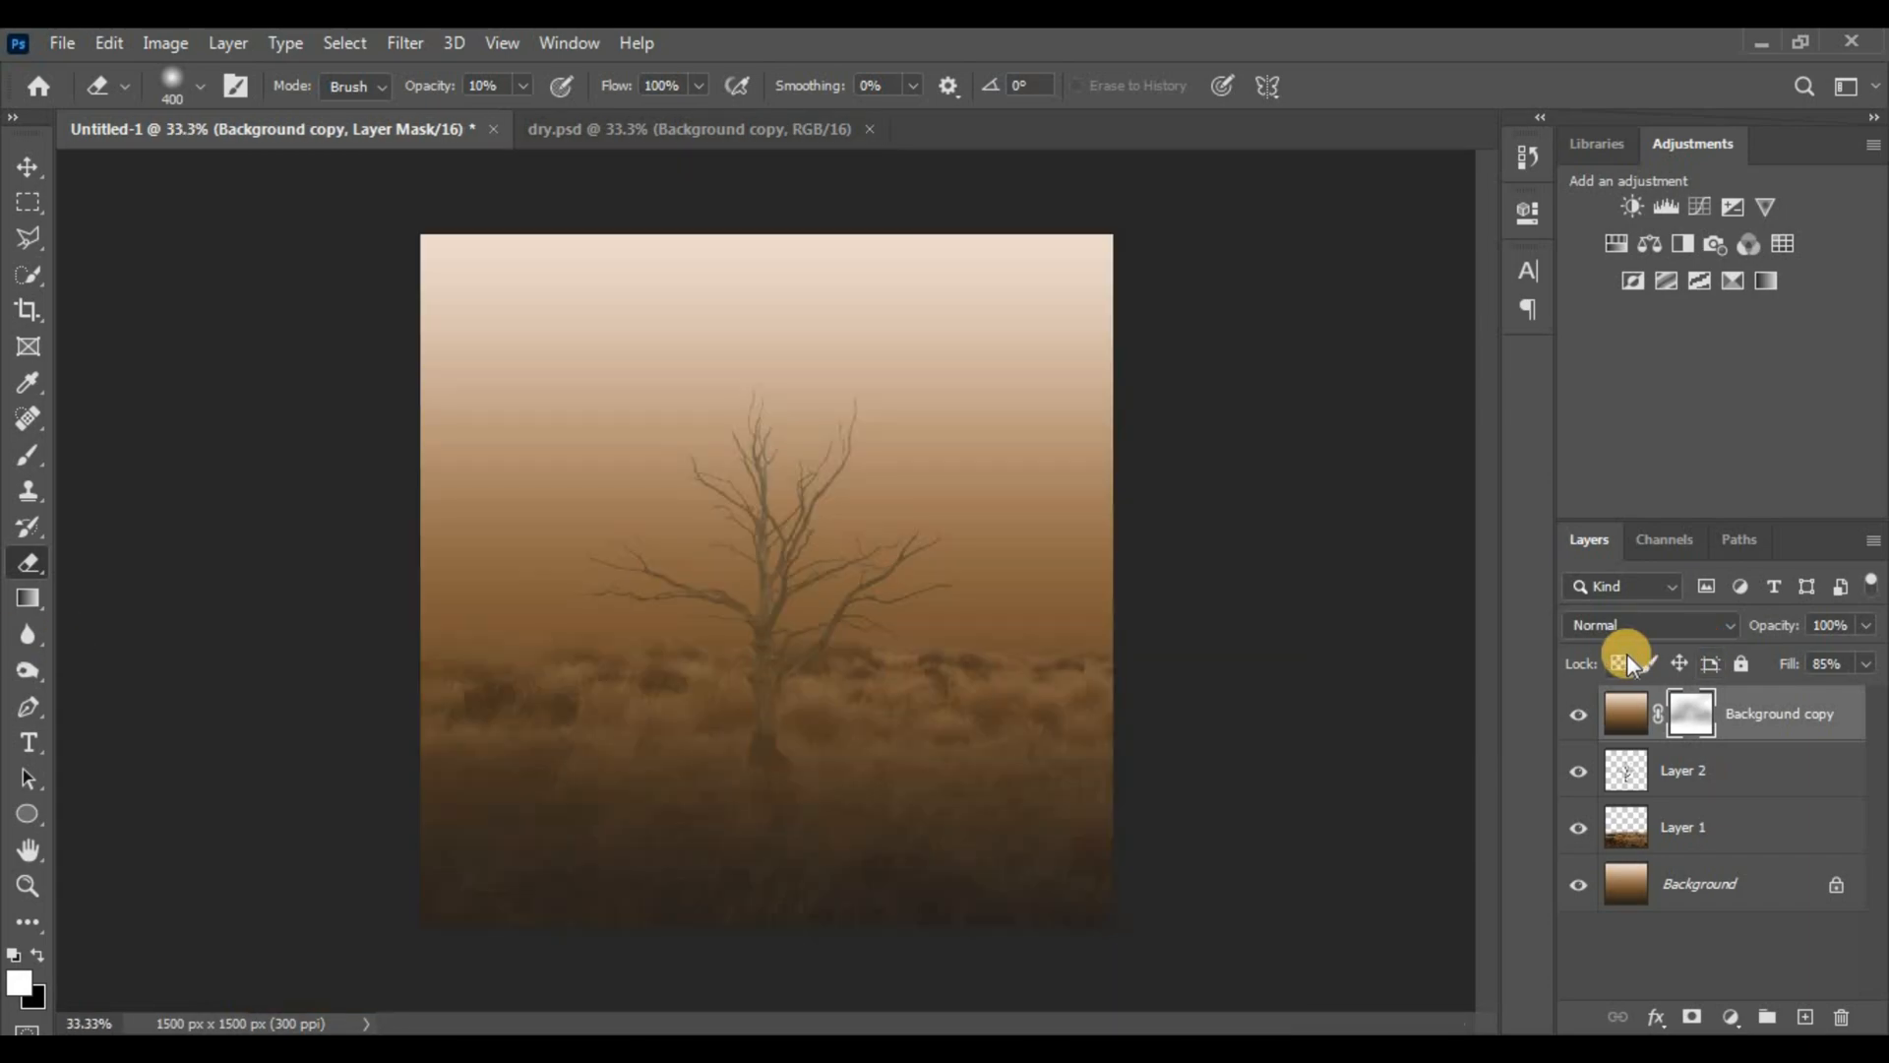
{"action": "key", "text": "ctrl+0"}
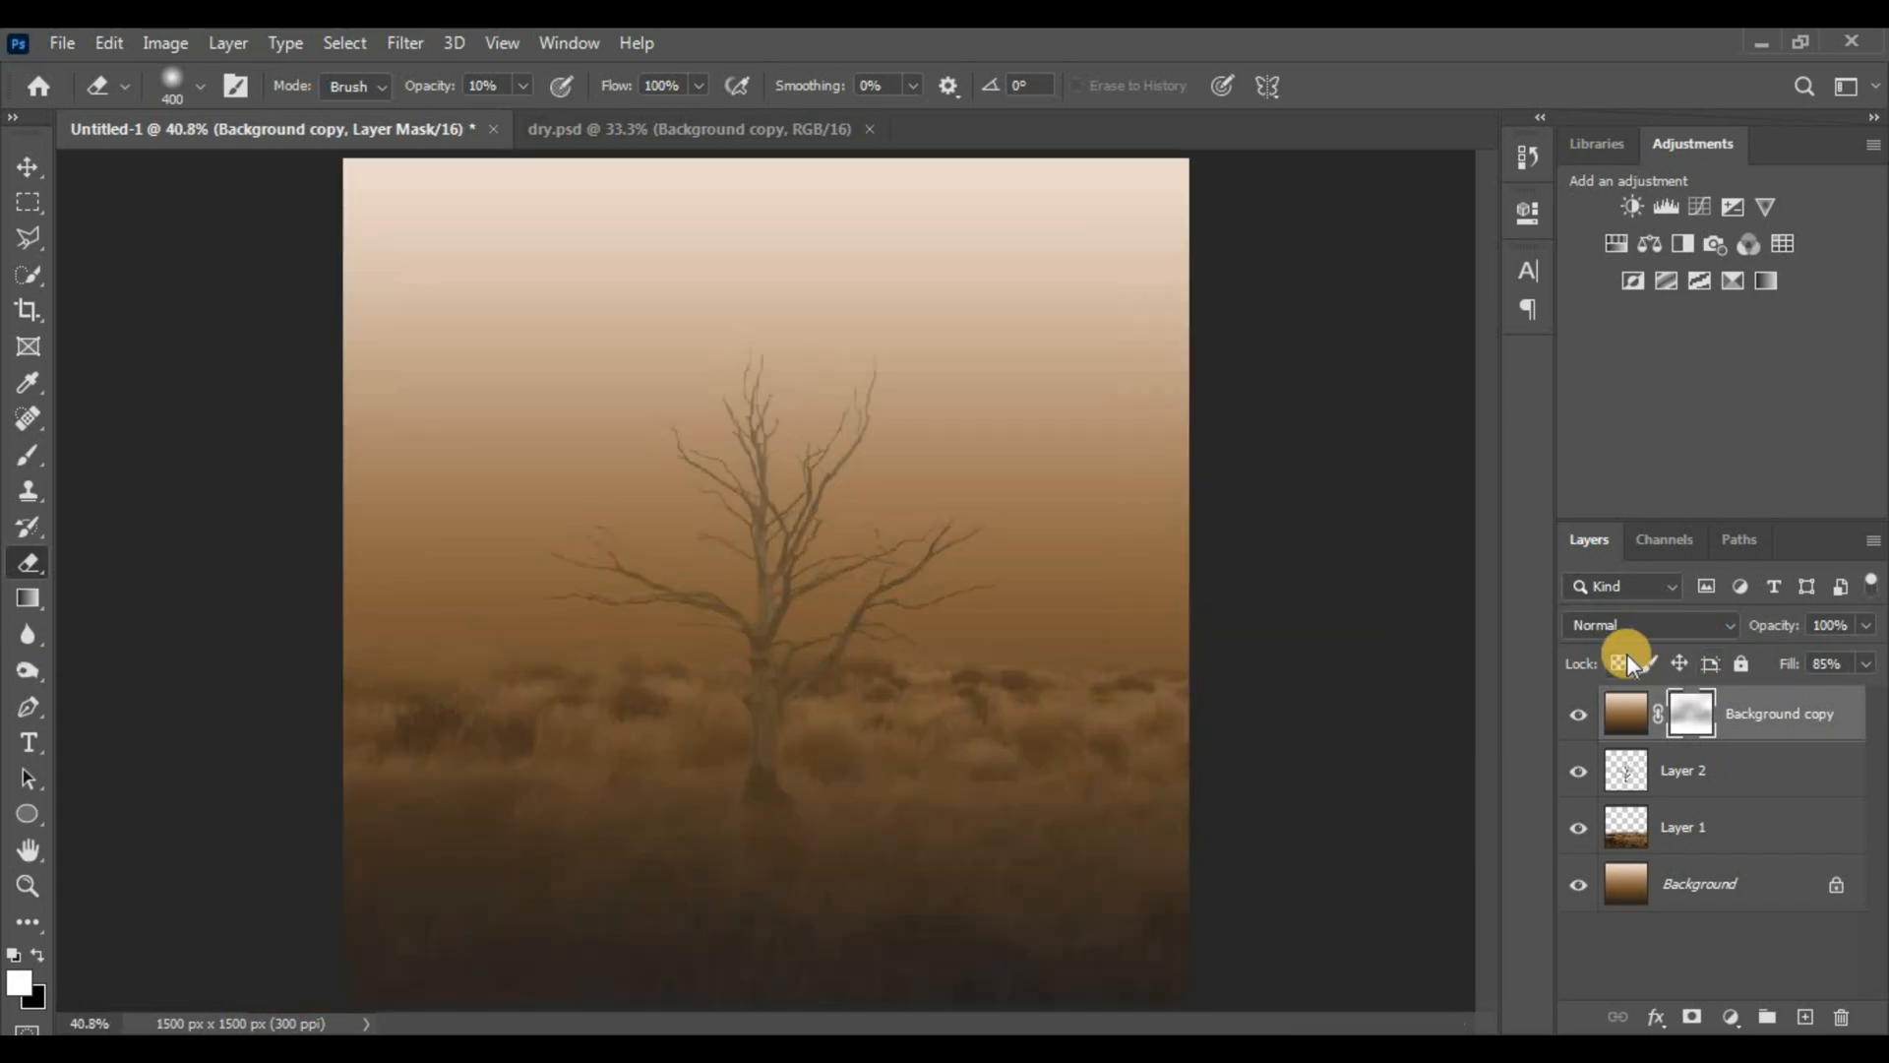
{"action": "key", "text": "ctrl+plus"}
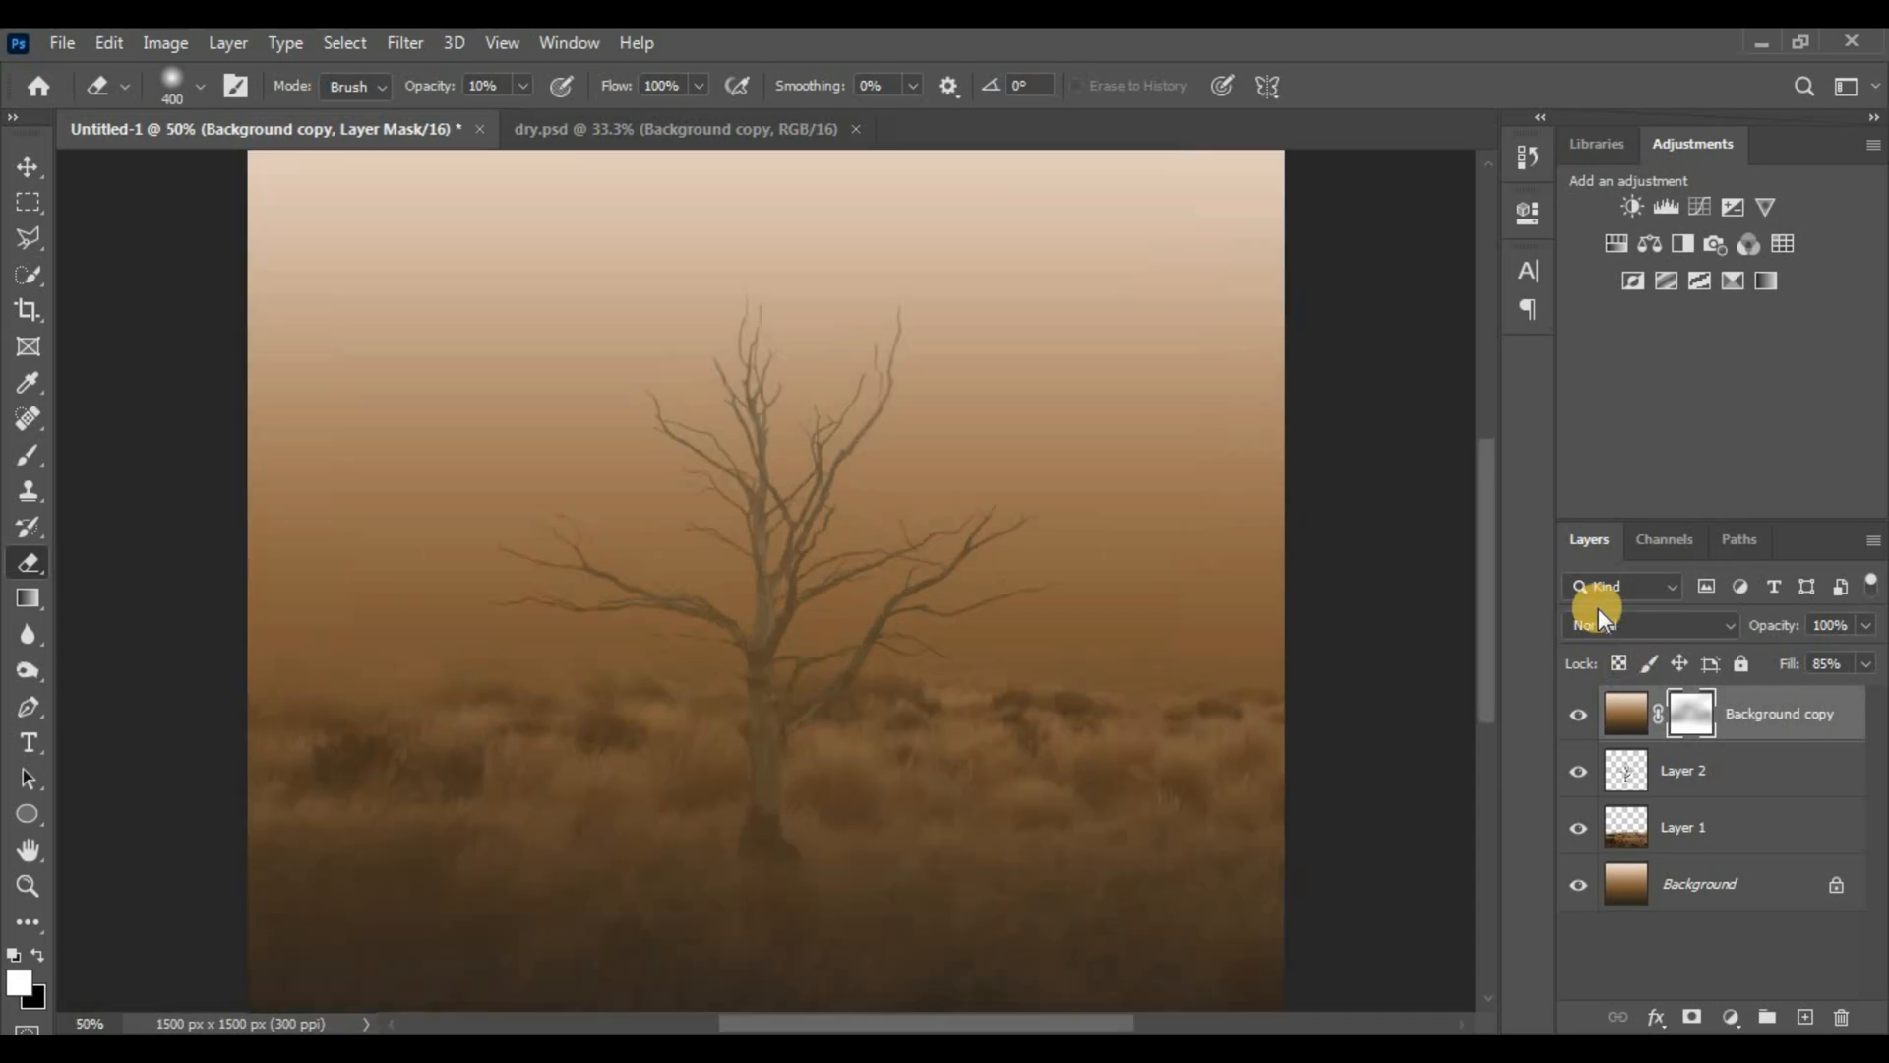
{"action": "key", "text": "ctrl+plus"}
{"action": "scroll", "coordinate": [764, 788], "scroll_direction": "up", "scroll_amount": 3}
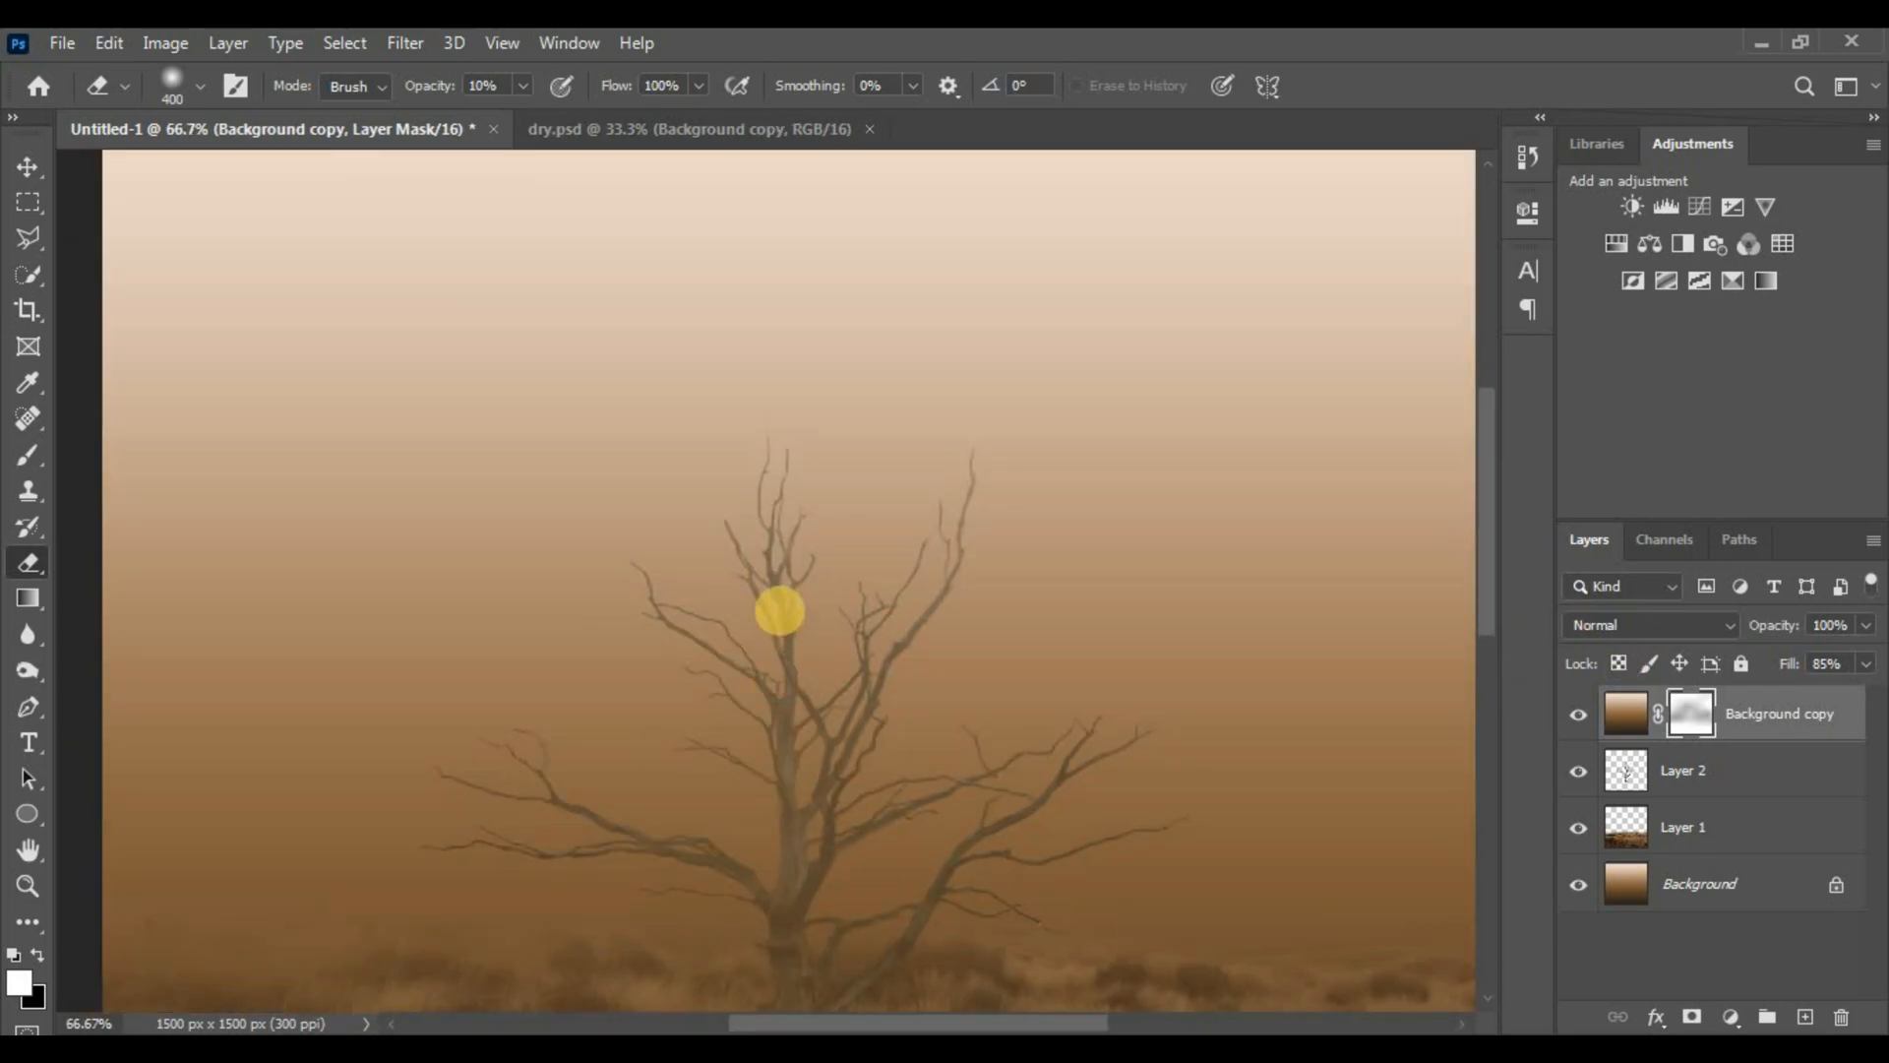
{"action": "left_click", "coordinate": [1147, 424]}
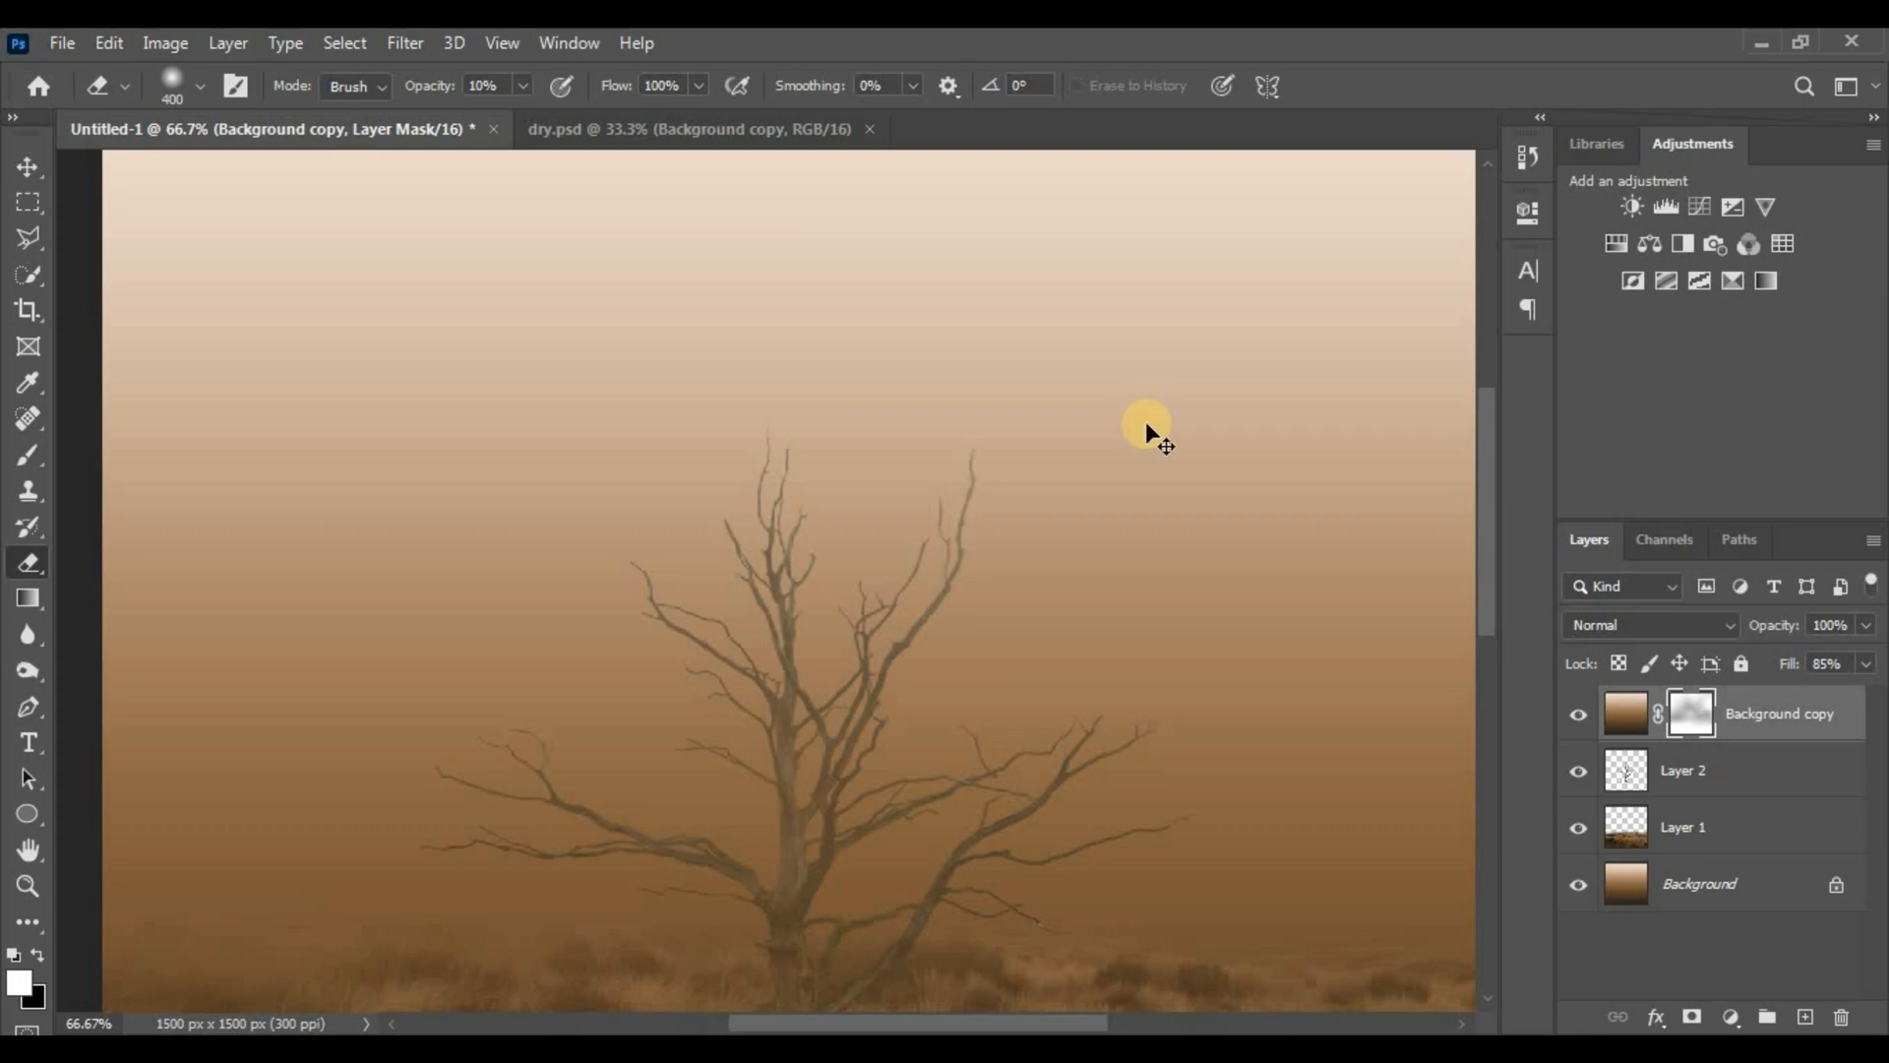
{"action": "key", "text": "ctrl+minus"}
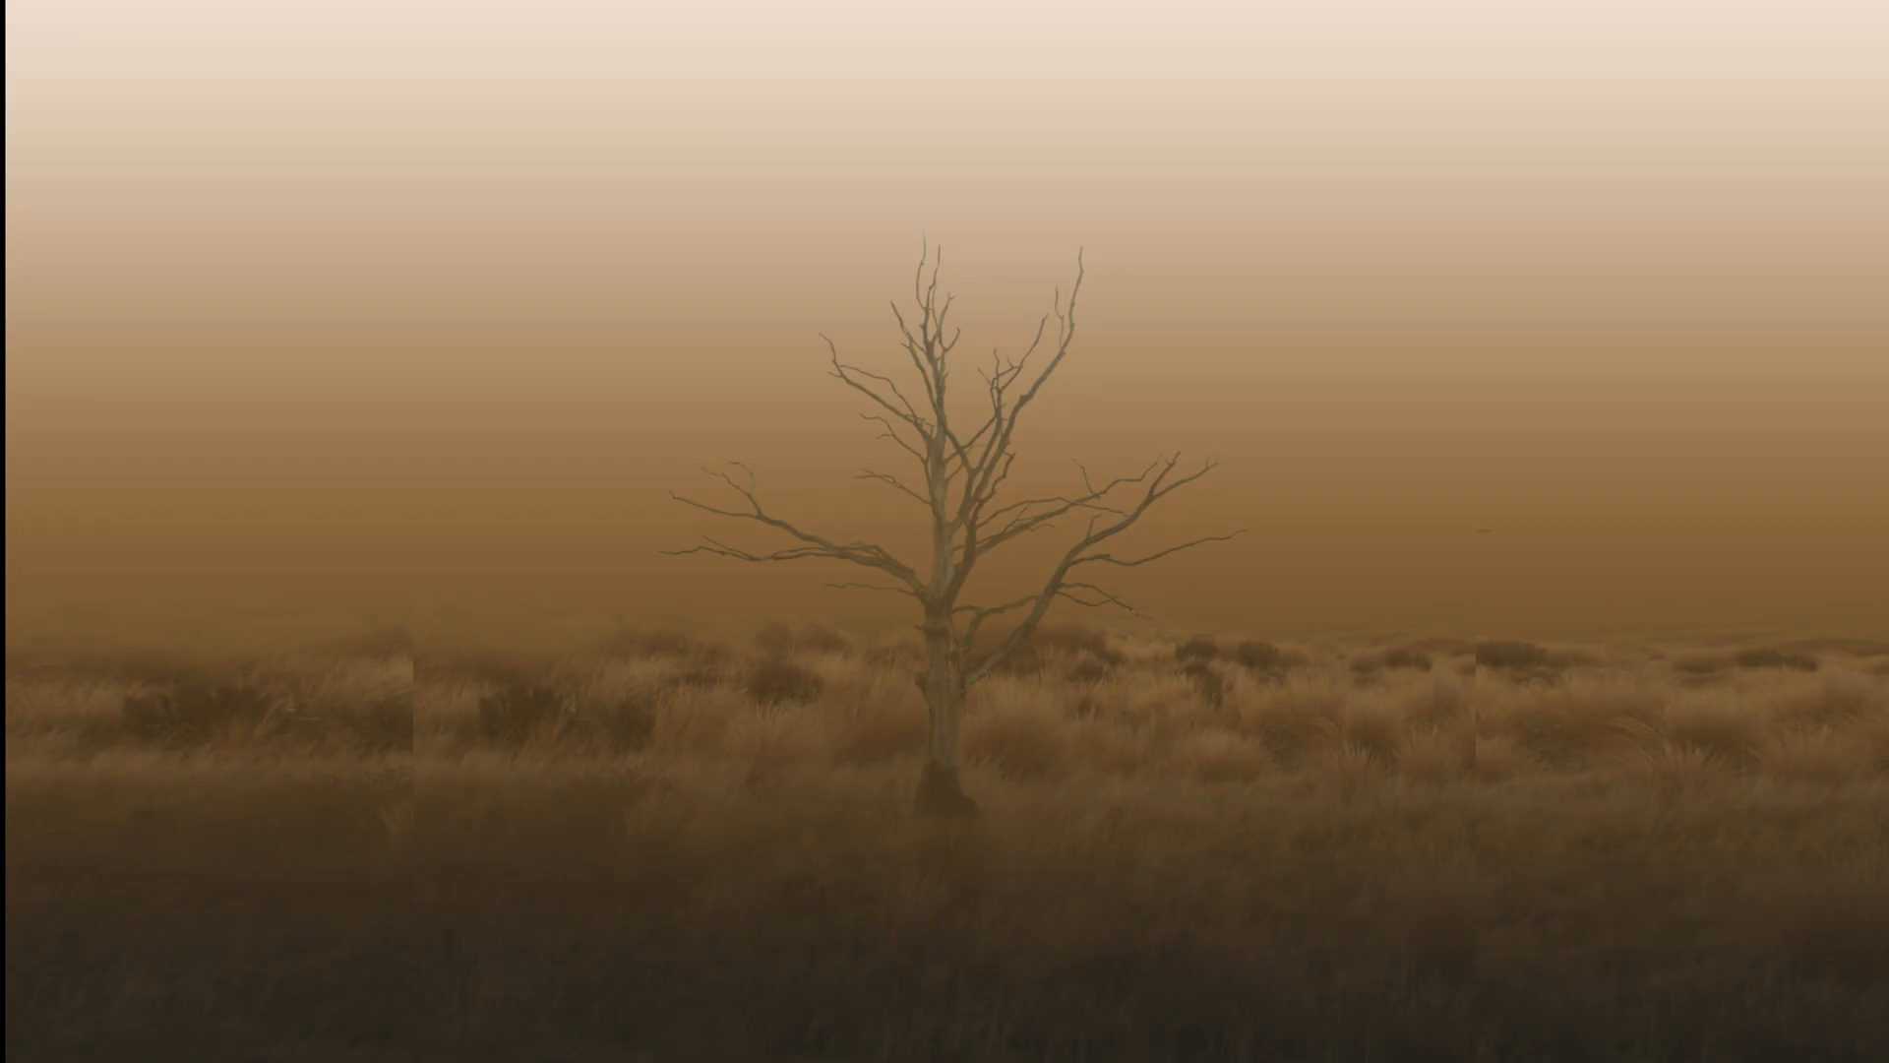